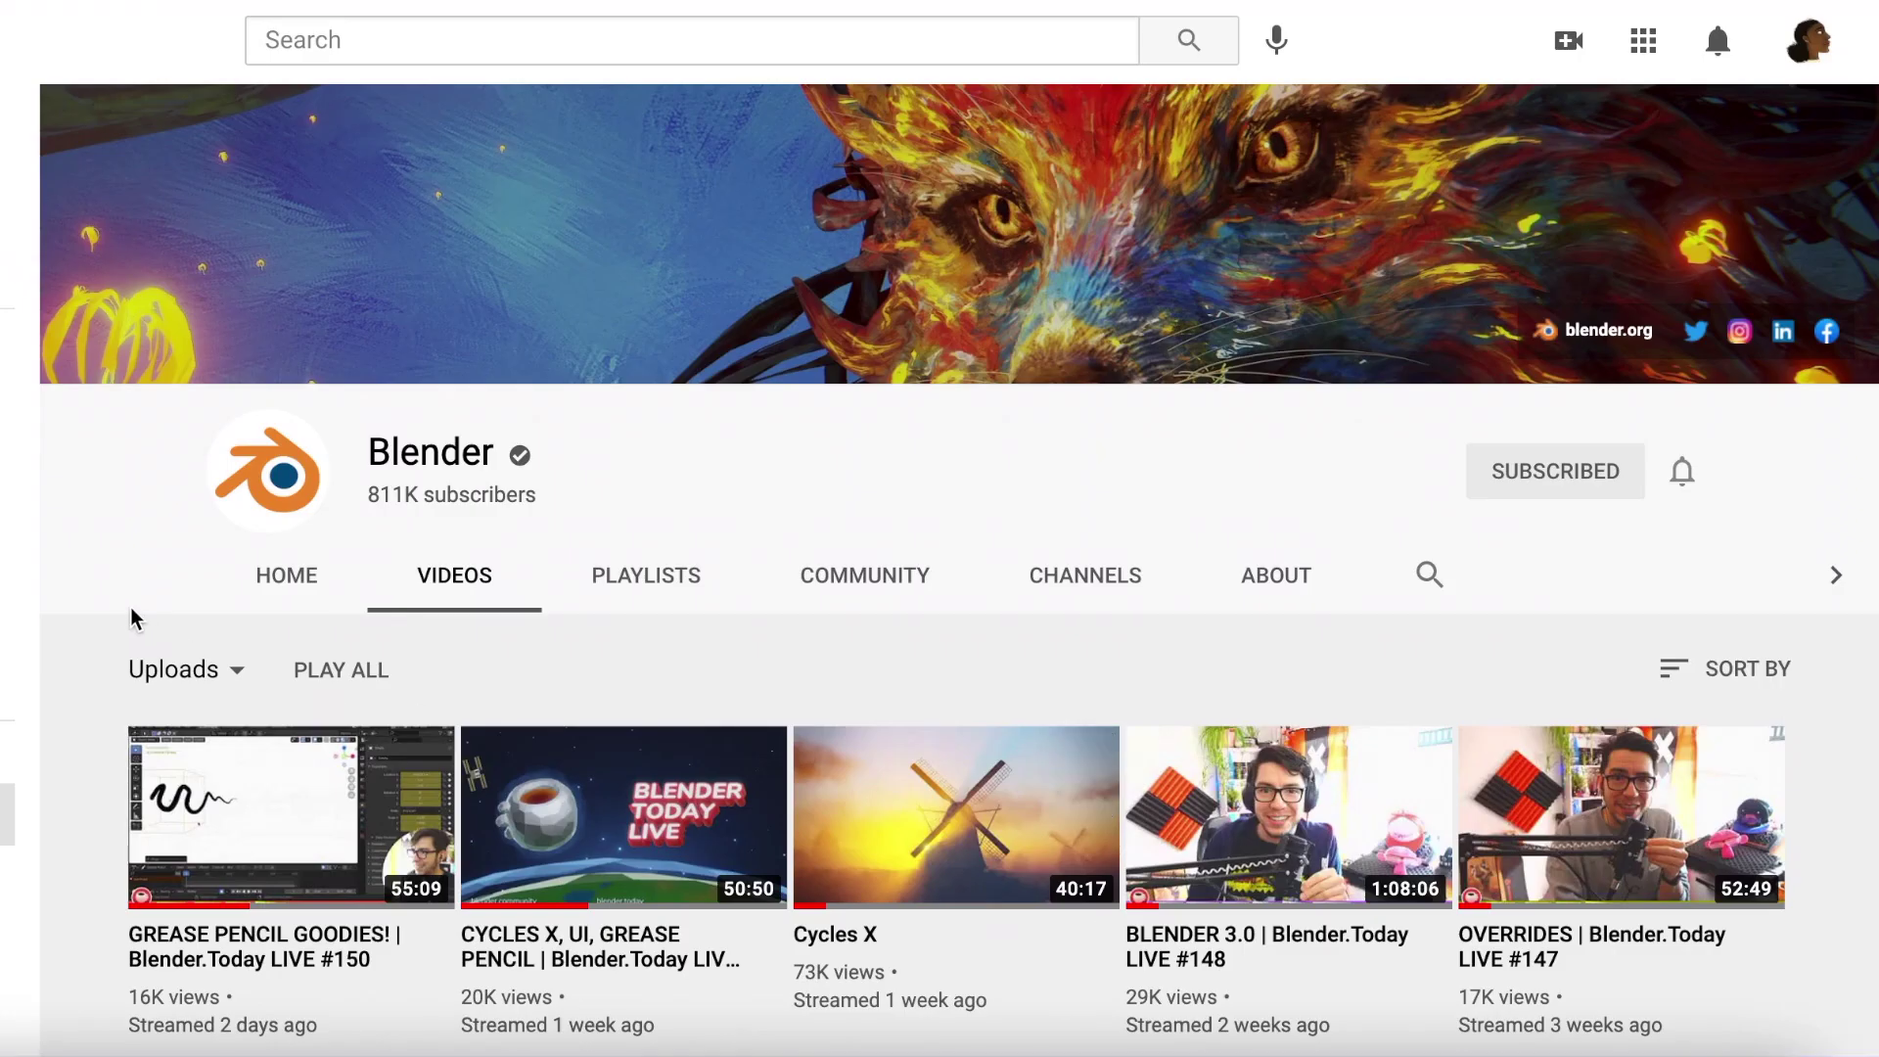
# Browse the uploaded videos on the Blender YouTube channel down to the Blender.Today LIVE streams from four months ago.
pyautogui.scroll(-2, 1865, 504)
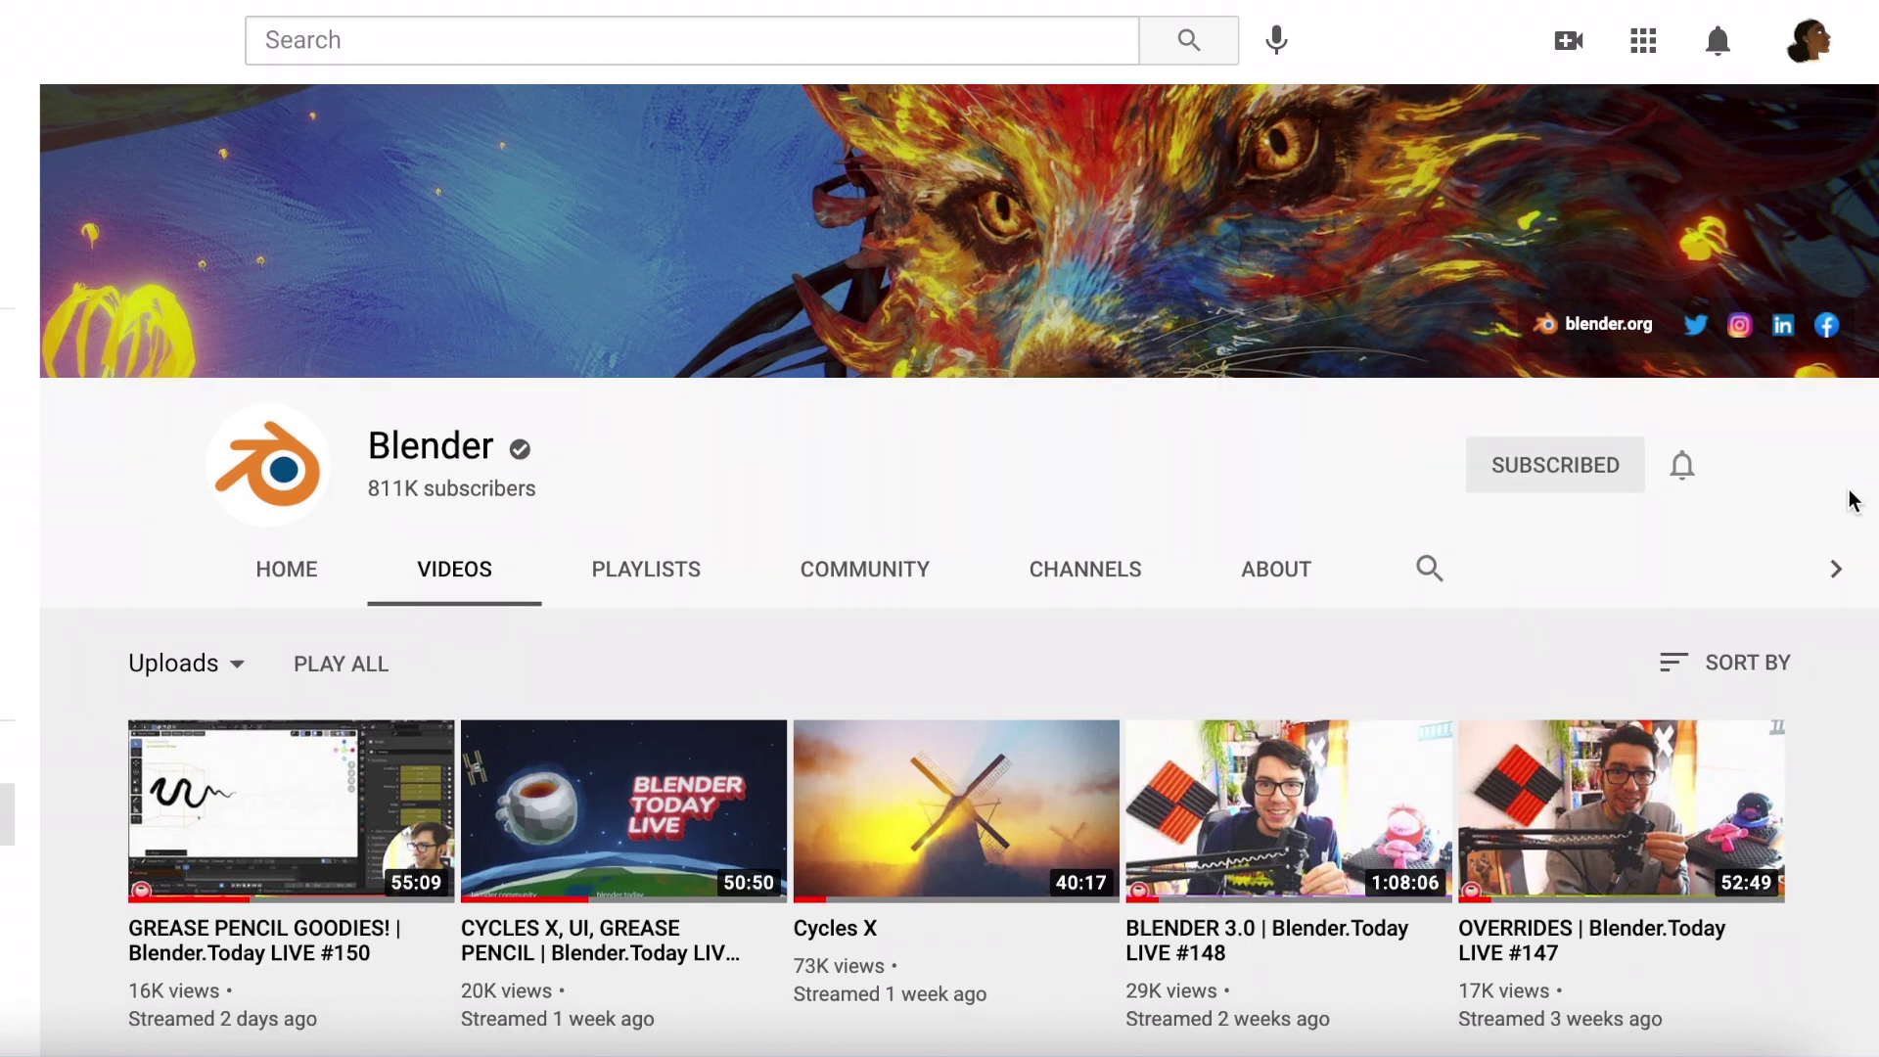
pyautogui.scroll(-5, 1850, 497)
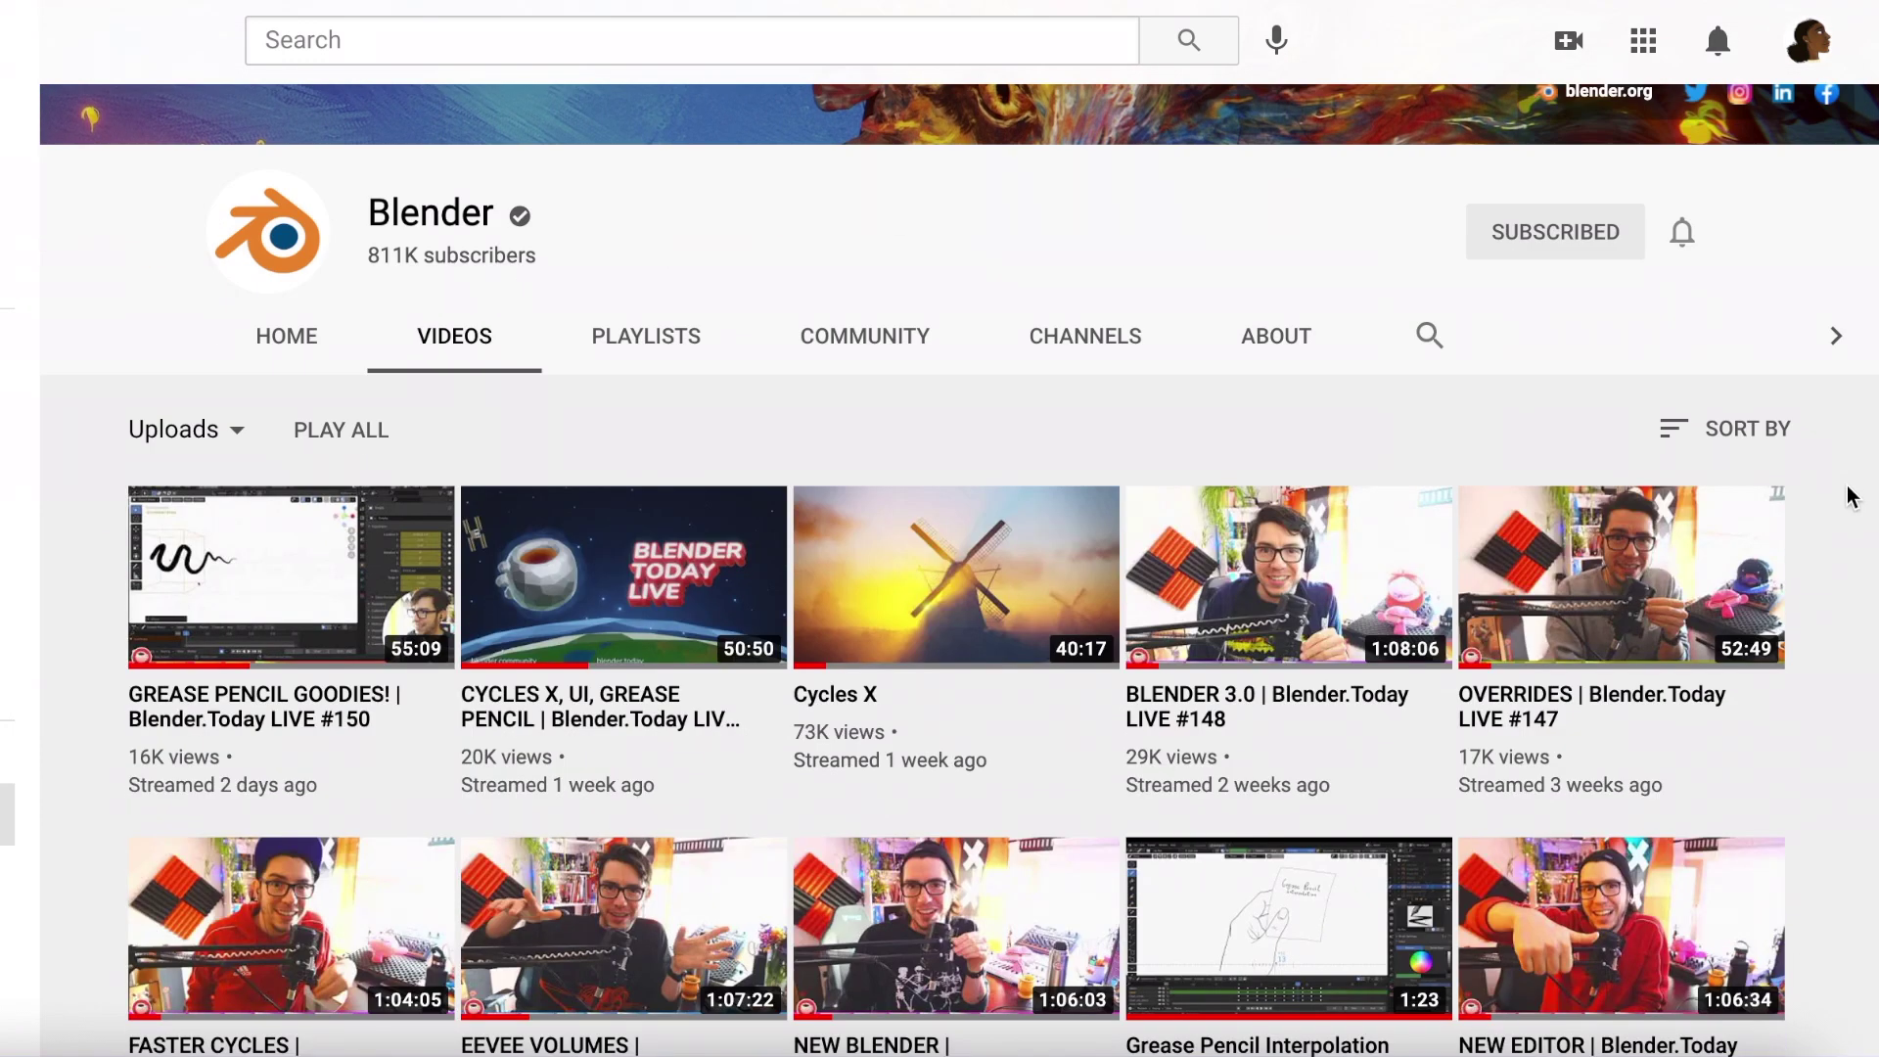
pyautogui.scroll(-4, 1853, 497)
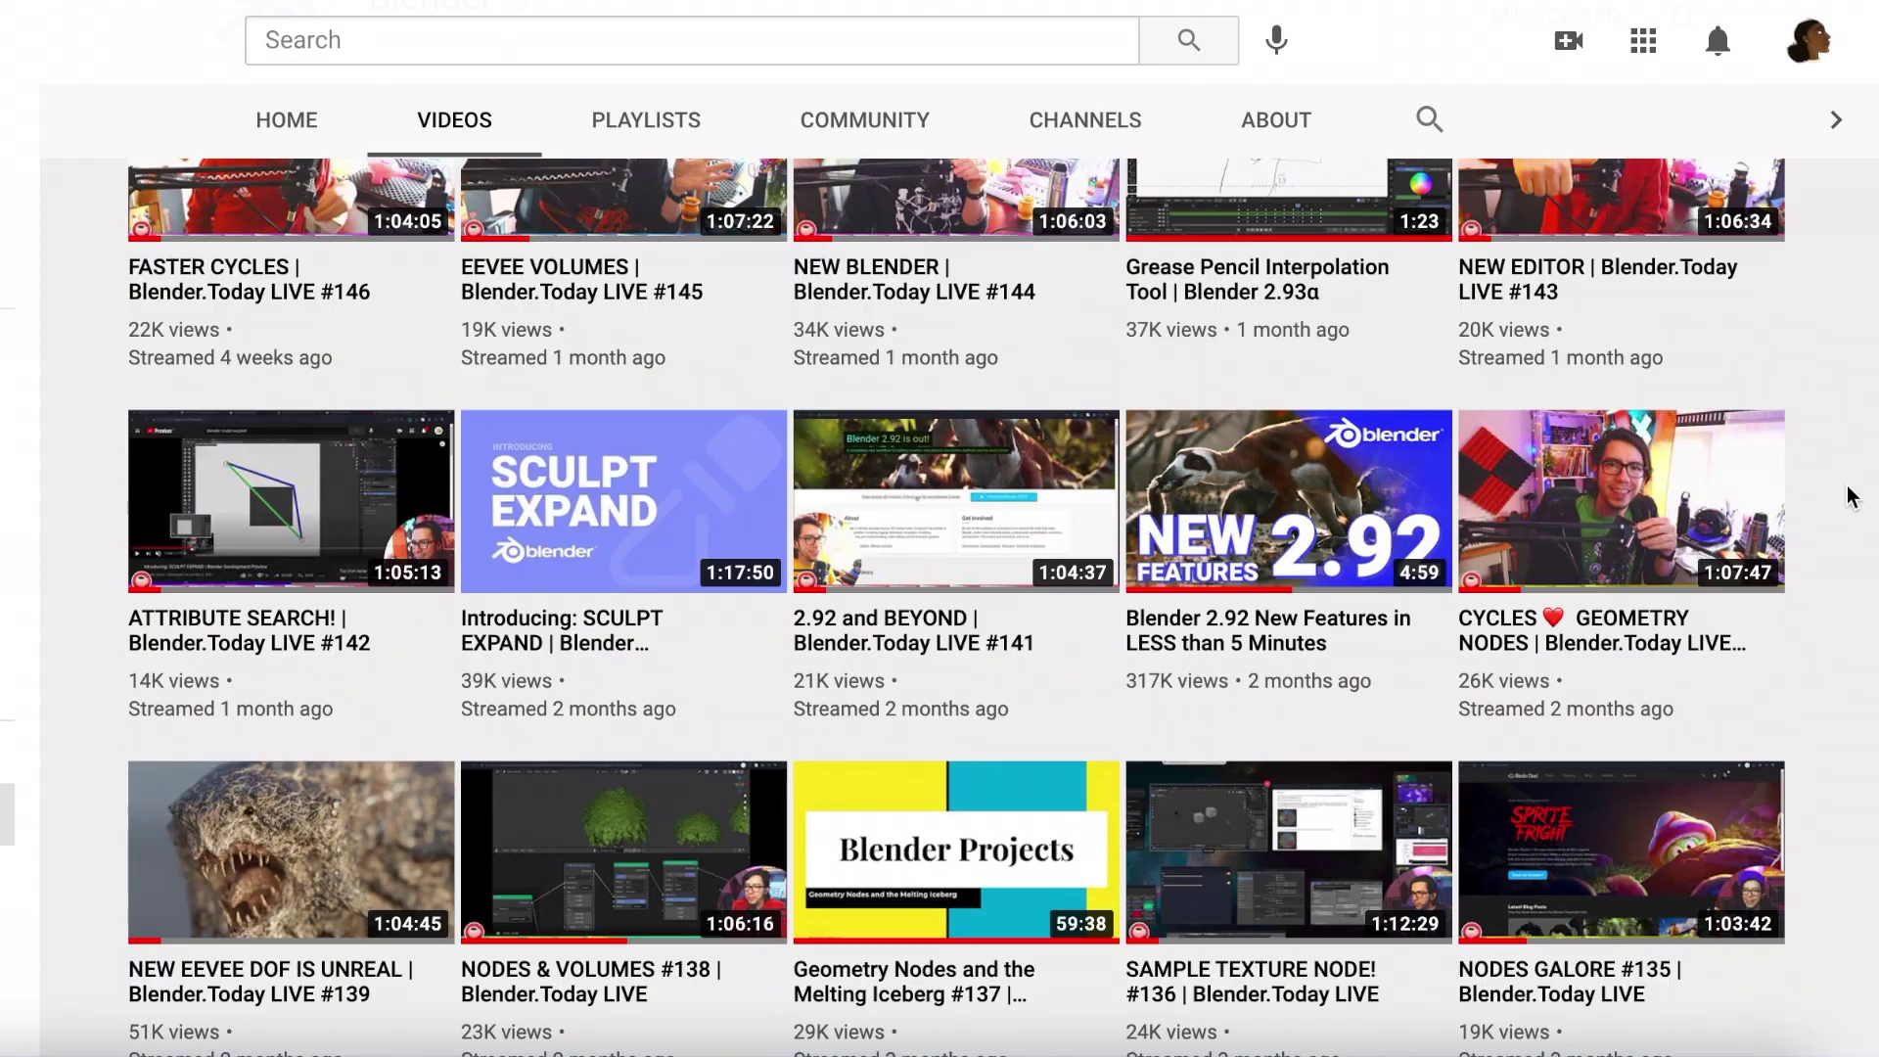
pyautogui.scroll(-3, 1853, 497)
pyautogui.scroll(-5, 1853, 497)
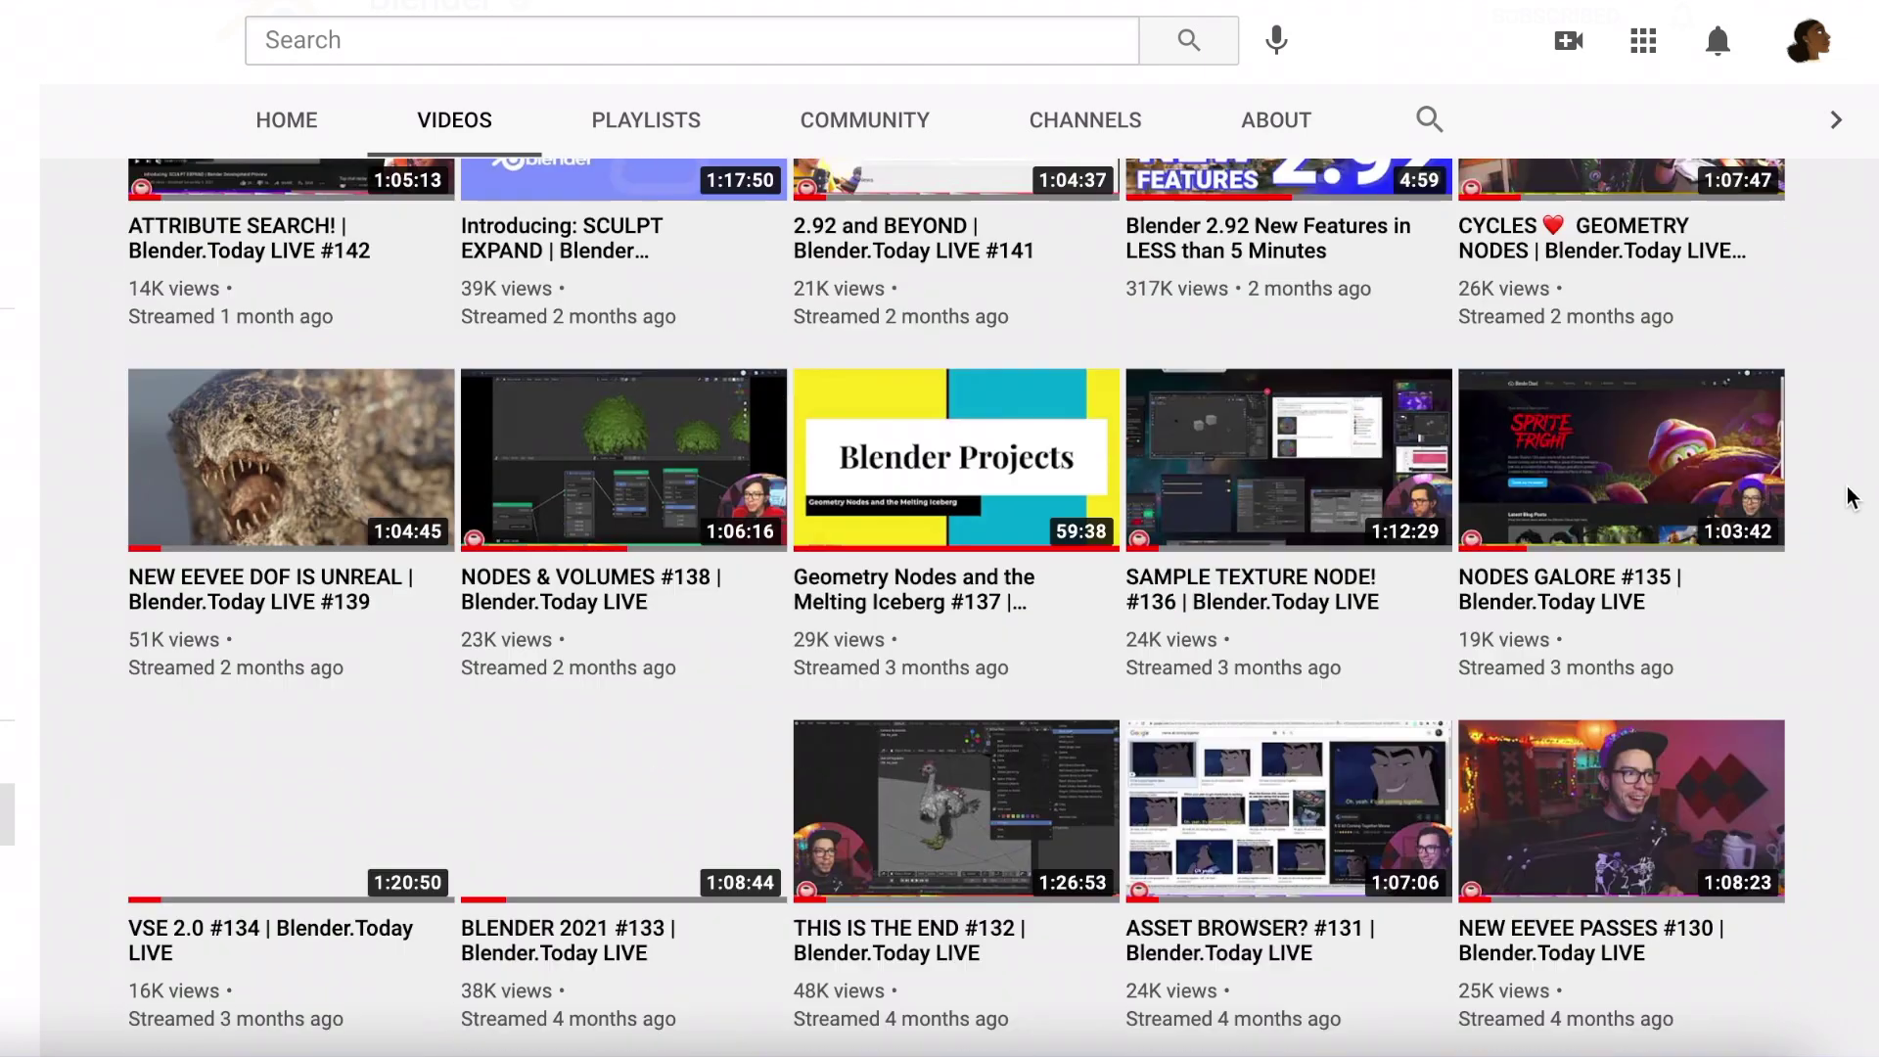
pyautogui.scroll(-2, 1853, 498)
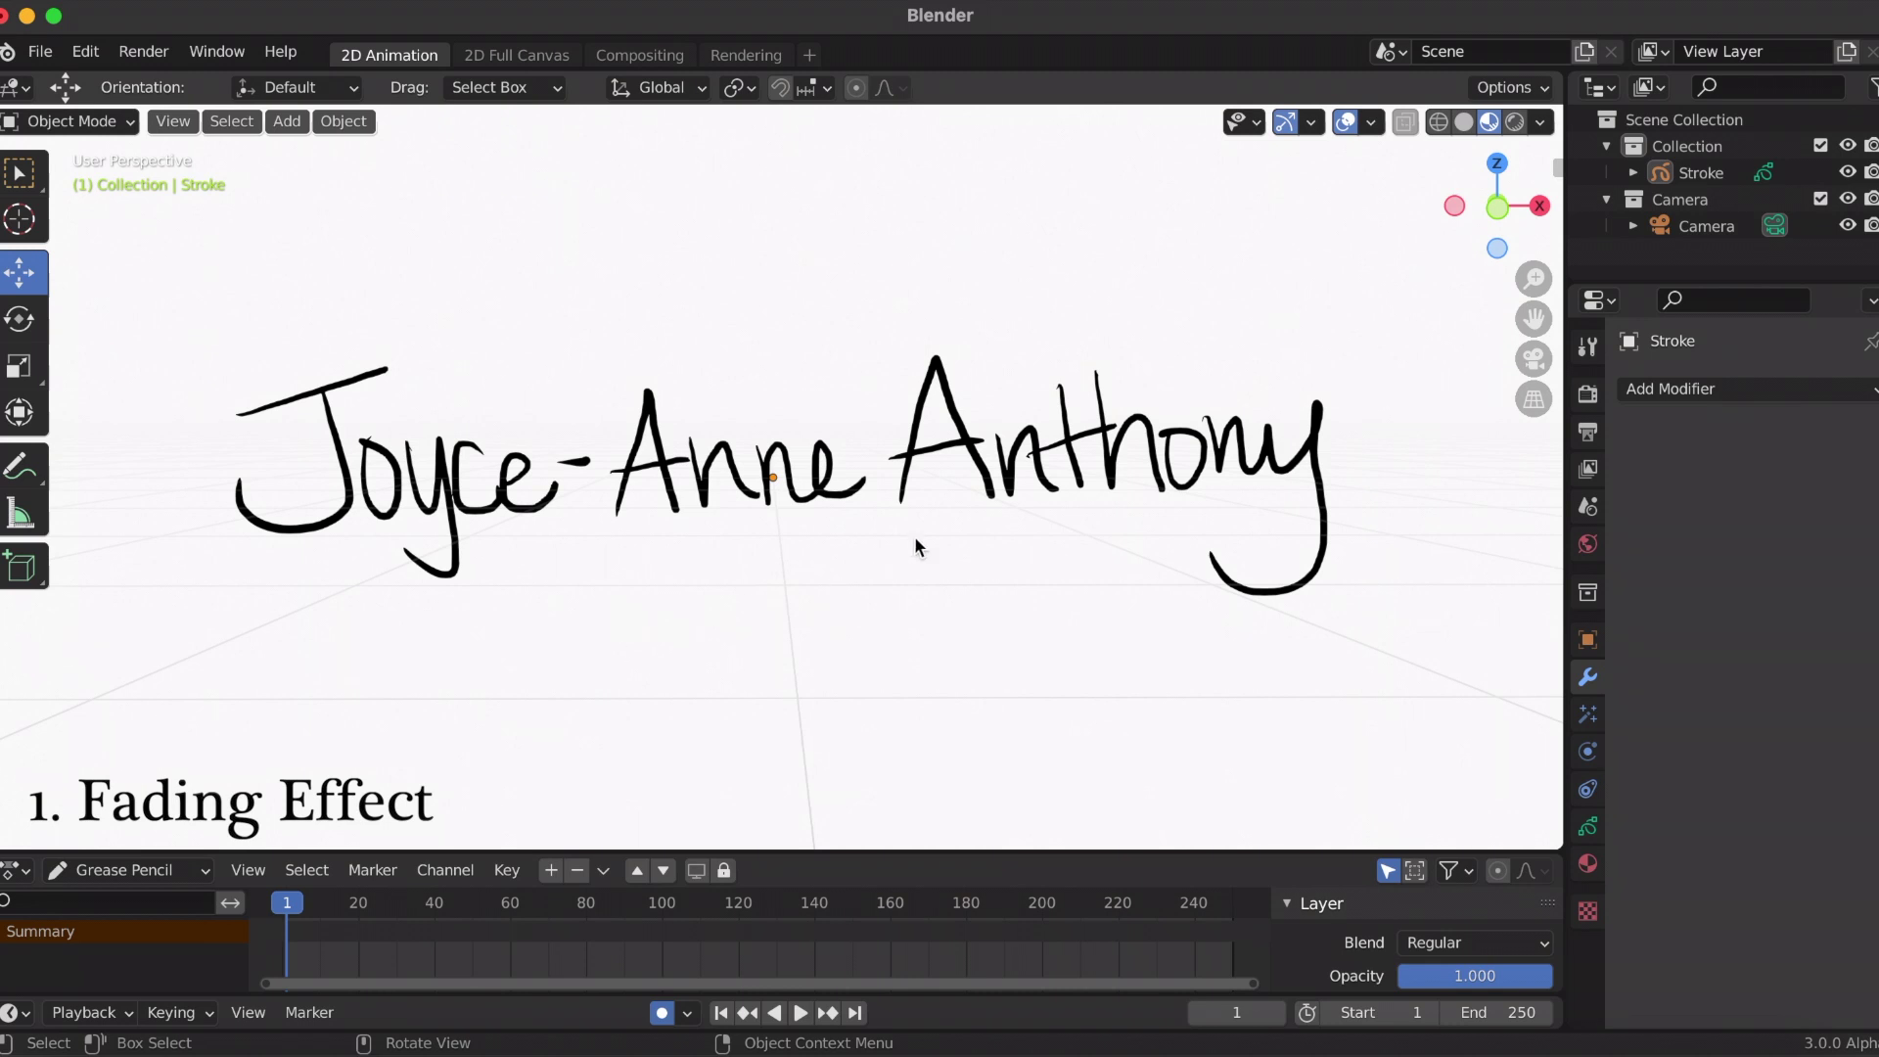
# In Blender, add a Thickness modifier to the Stroke object and enable its Fading option.
pyautogui.click(1703, 392)
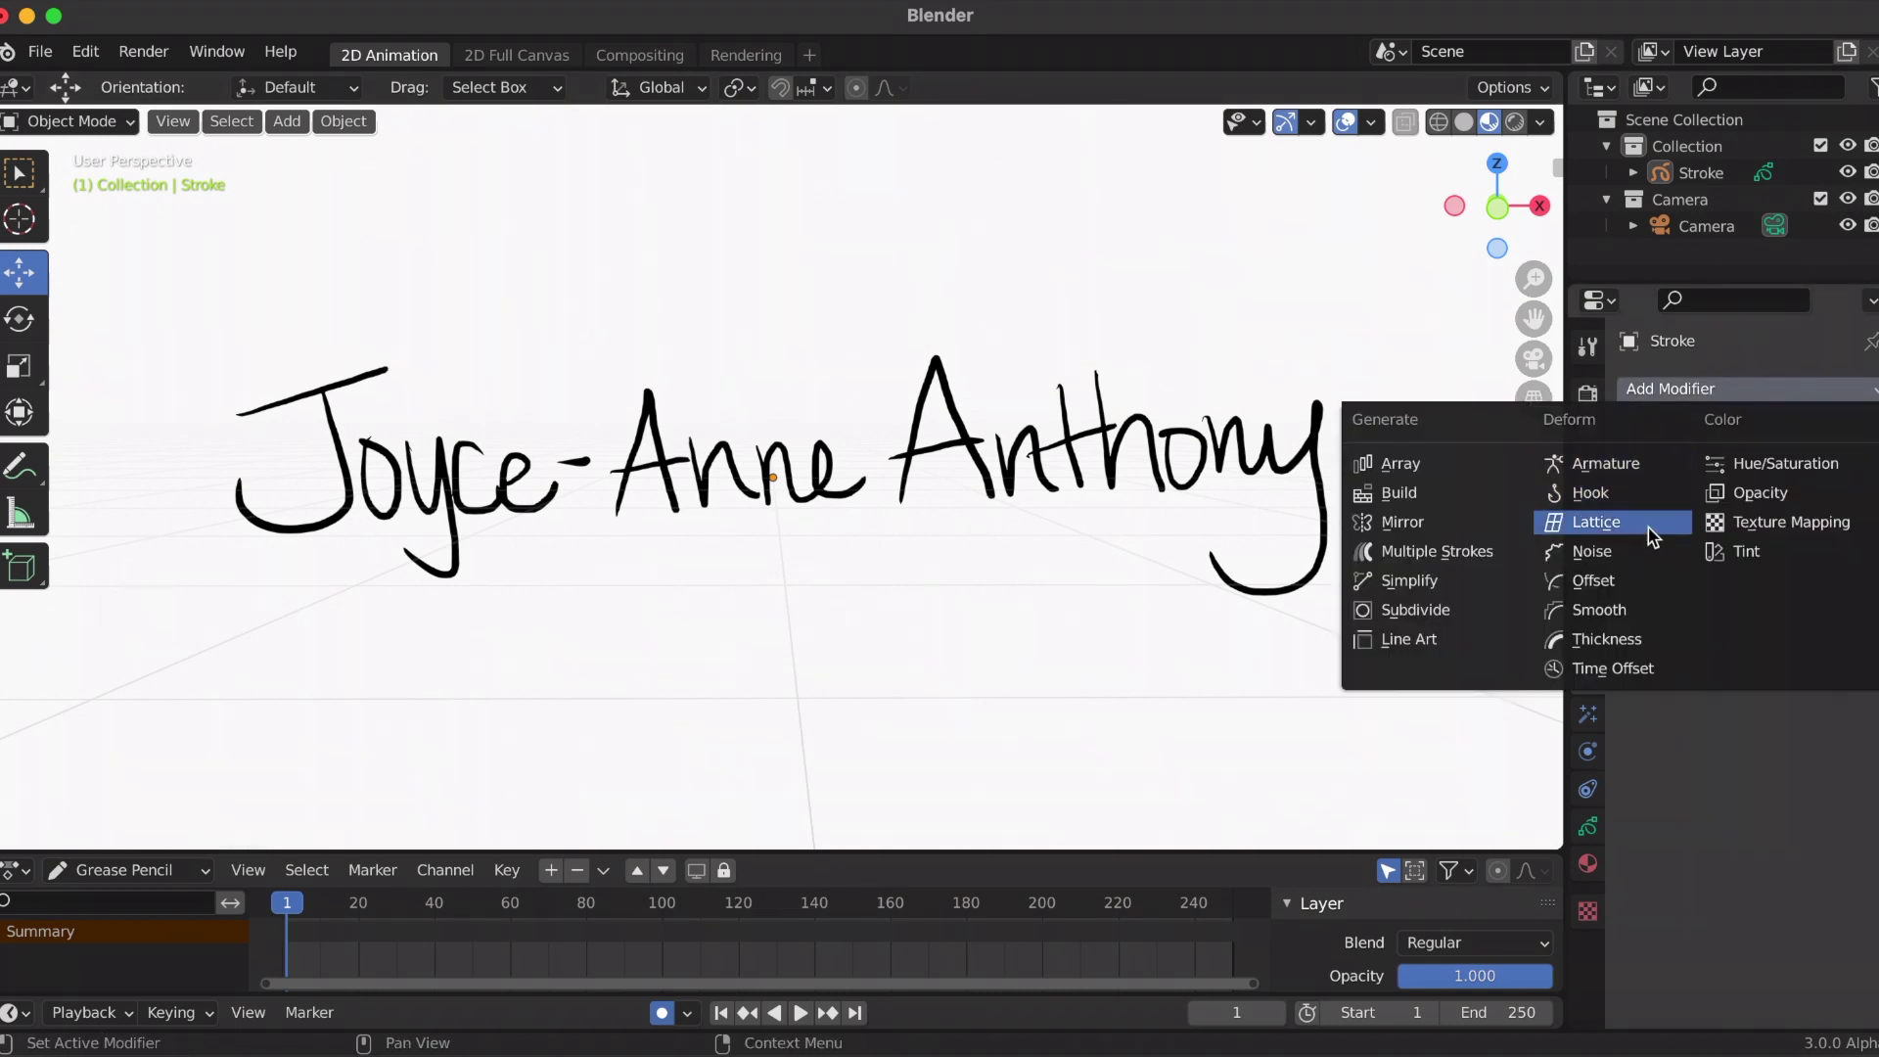
pyautogui.click(1606, 640)
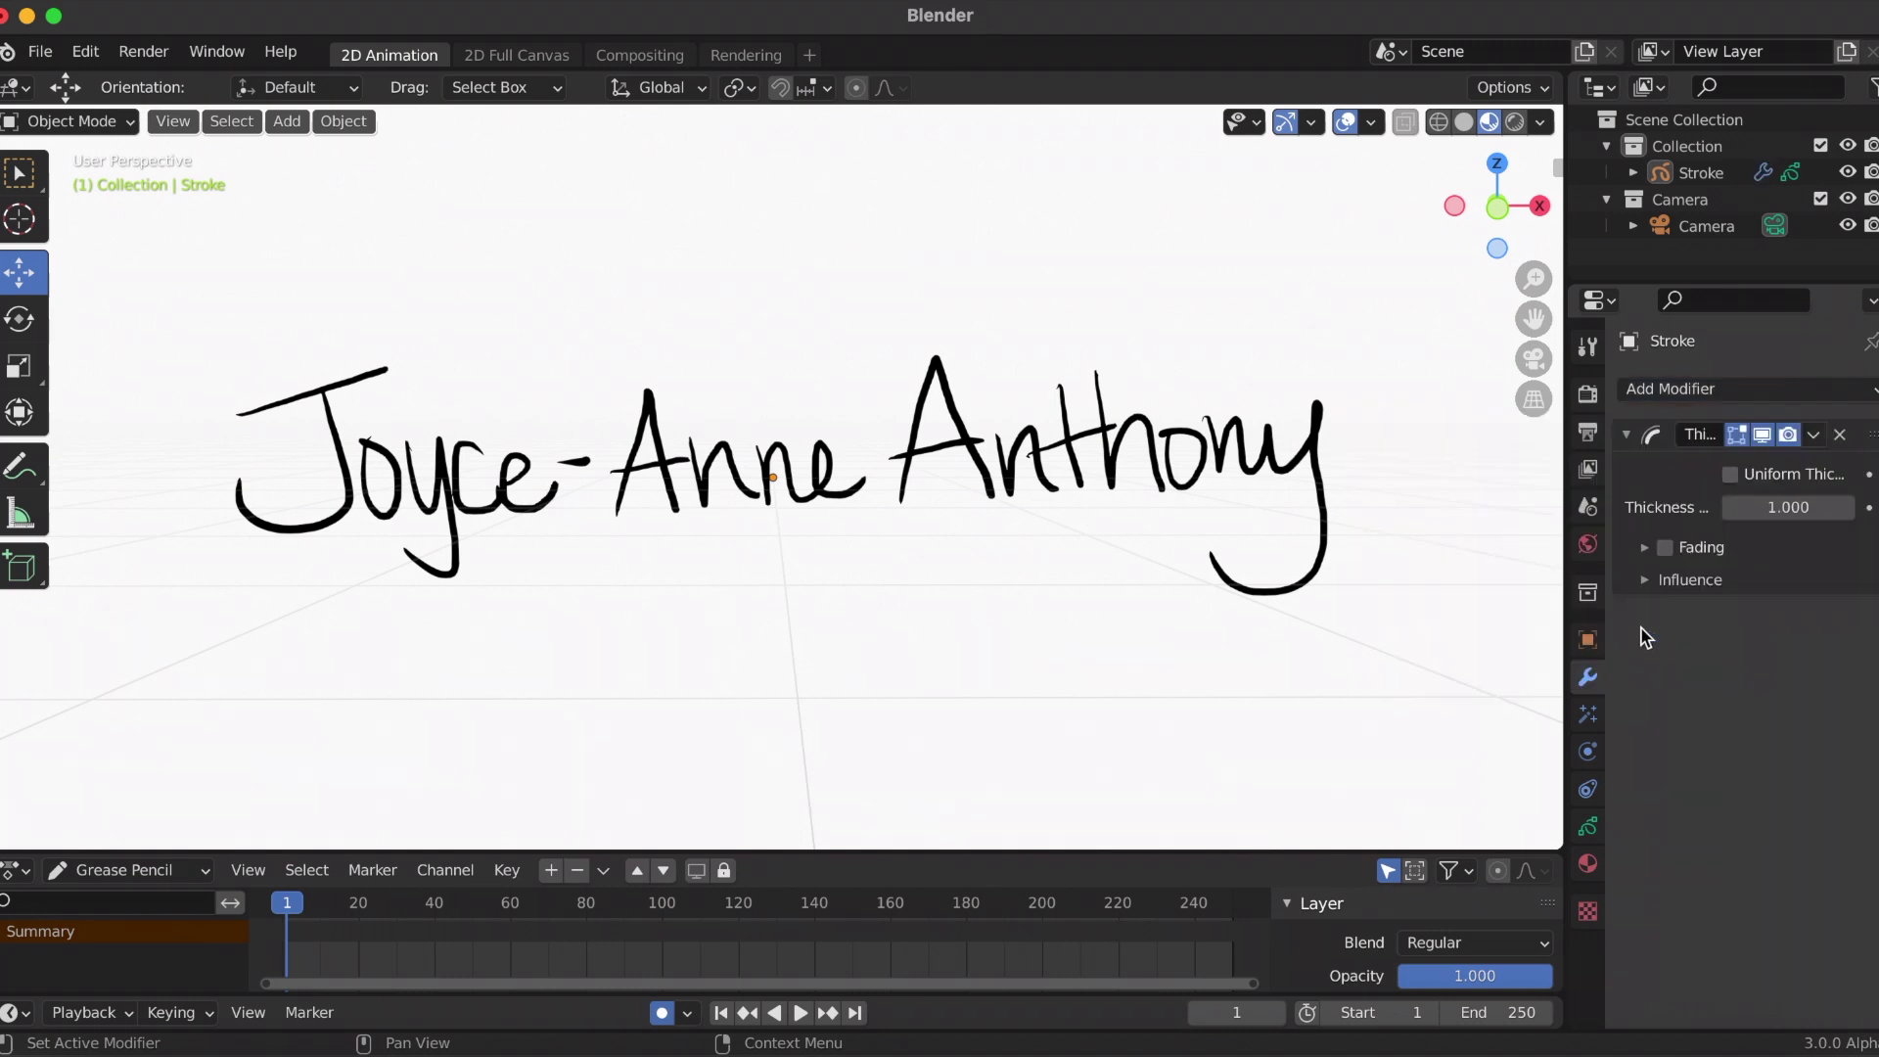
pyautogui.click(1646, 548)
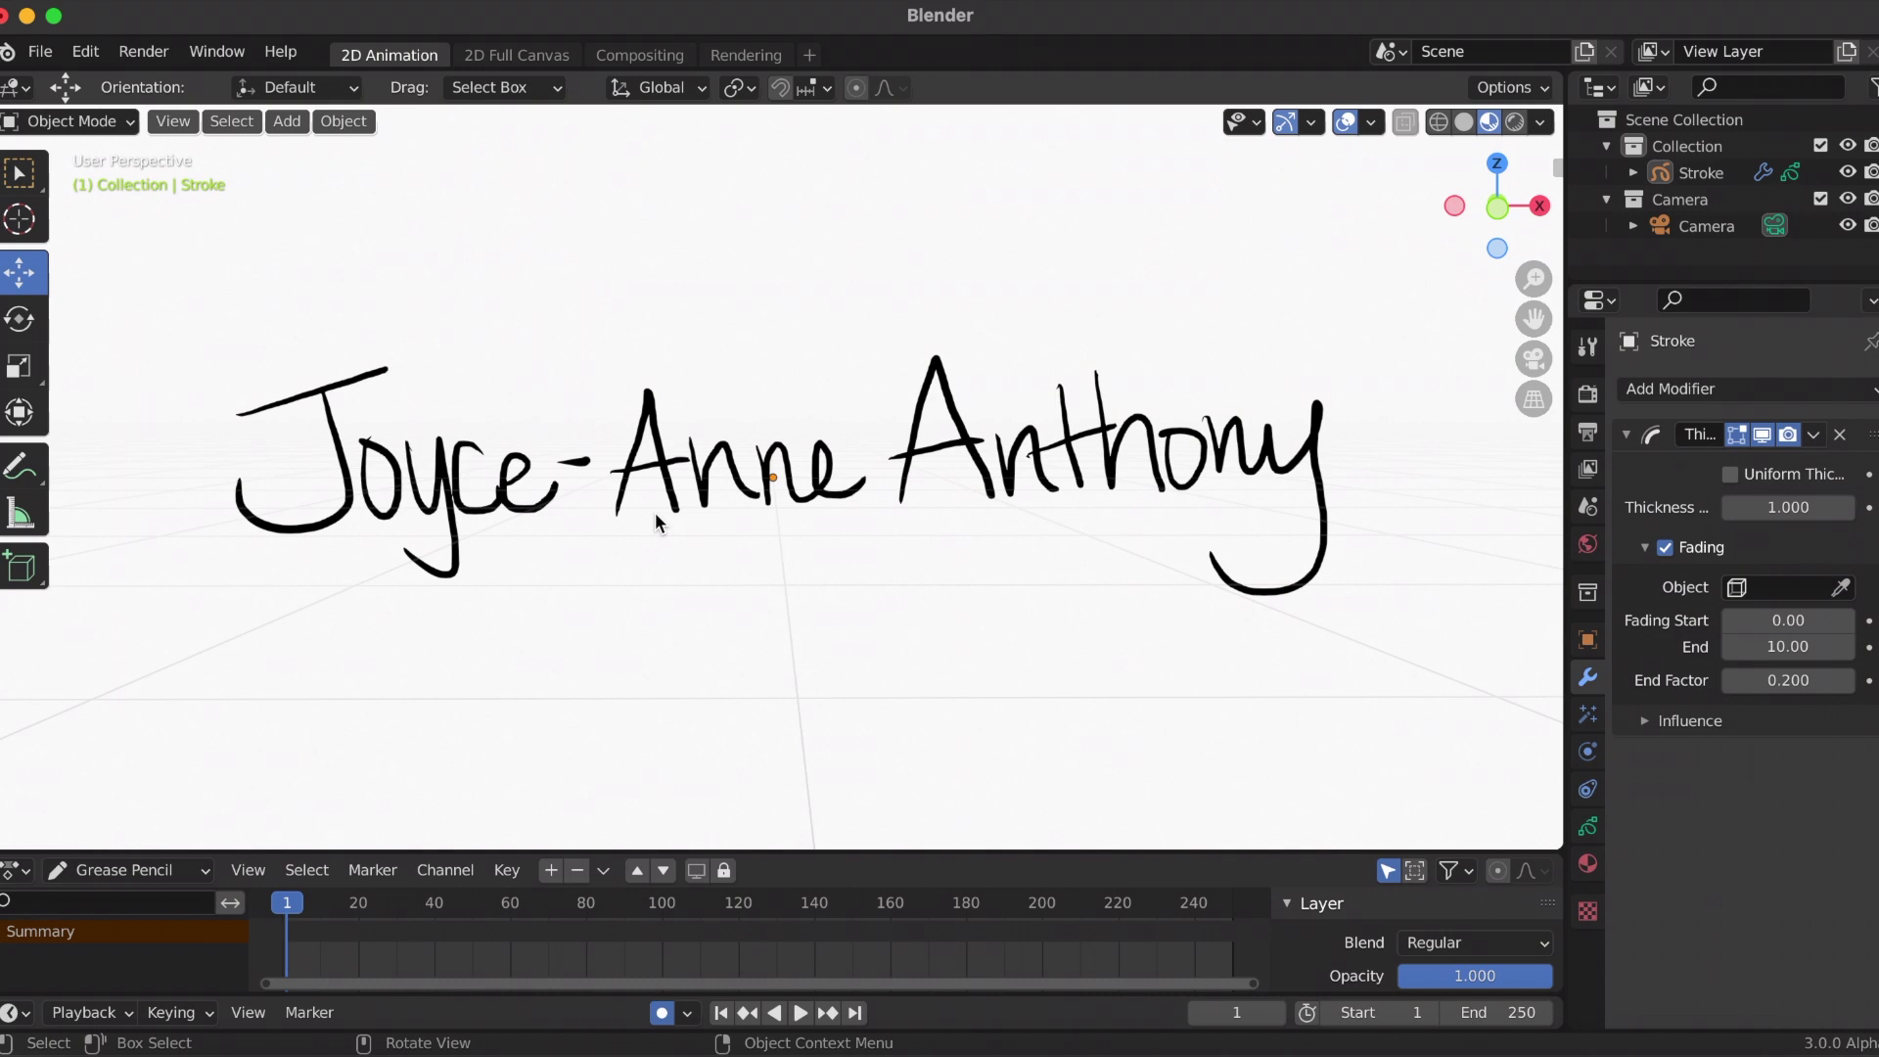
# Add a sphere-shaped empty to the scene and check it through the camera view.
pyautogui.hotkey('shift', 'a')
pyautogui.moveTo(656, 517)
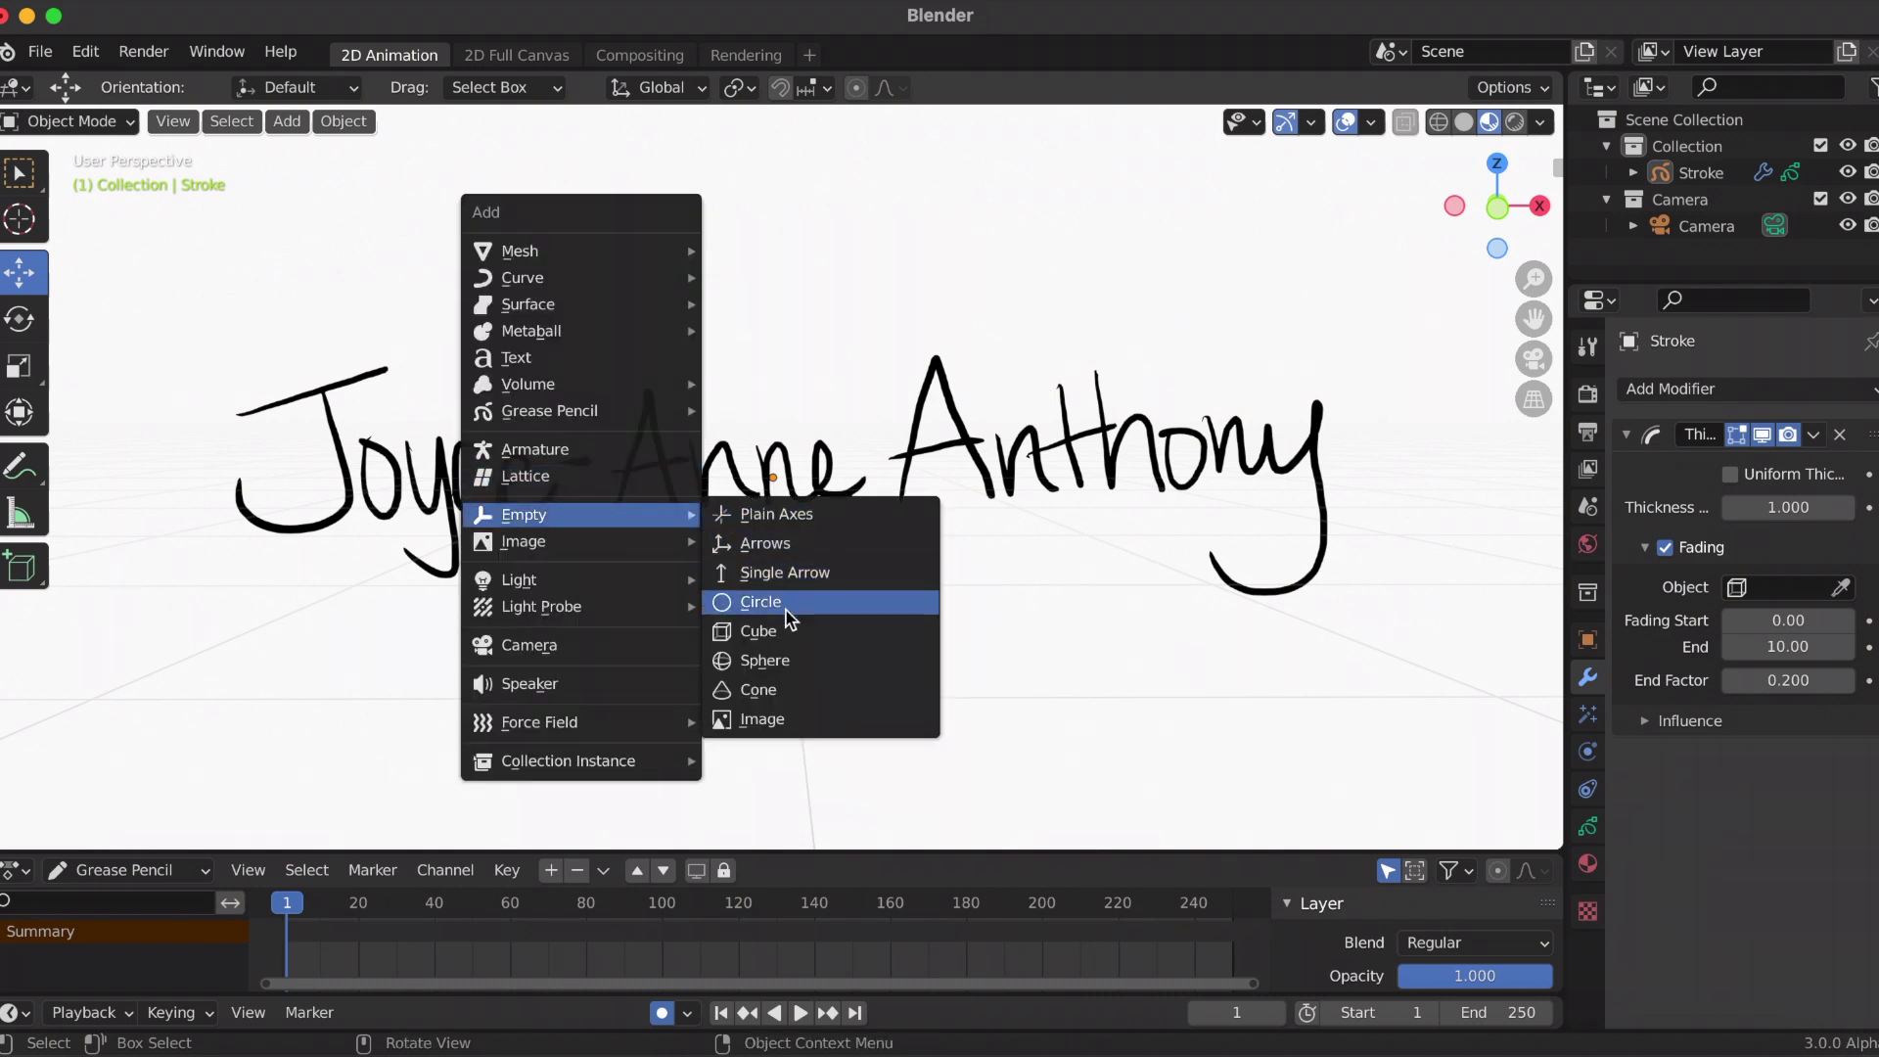
pyautogui.click(783, 659)
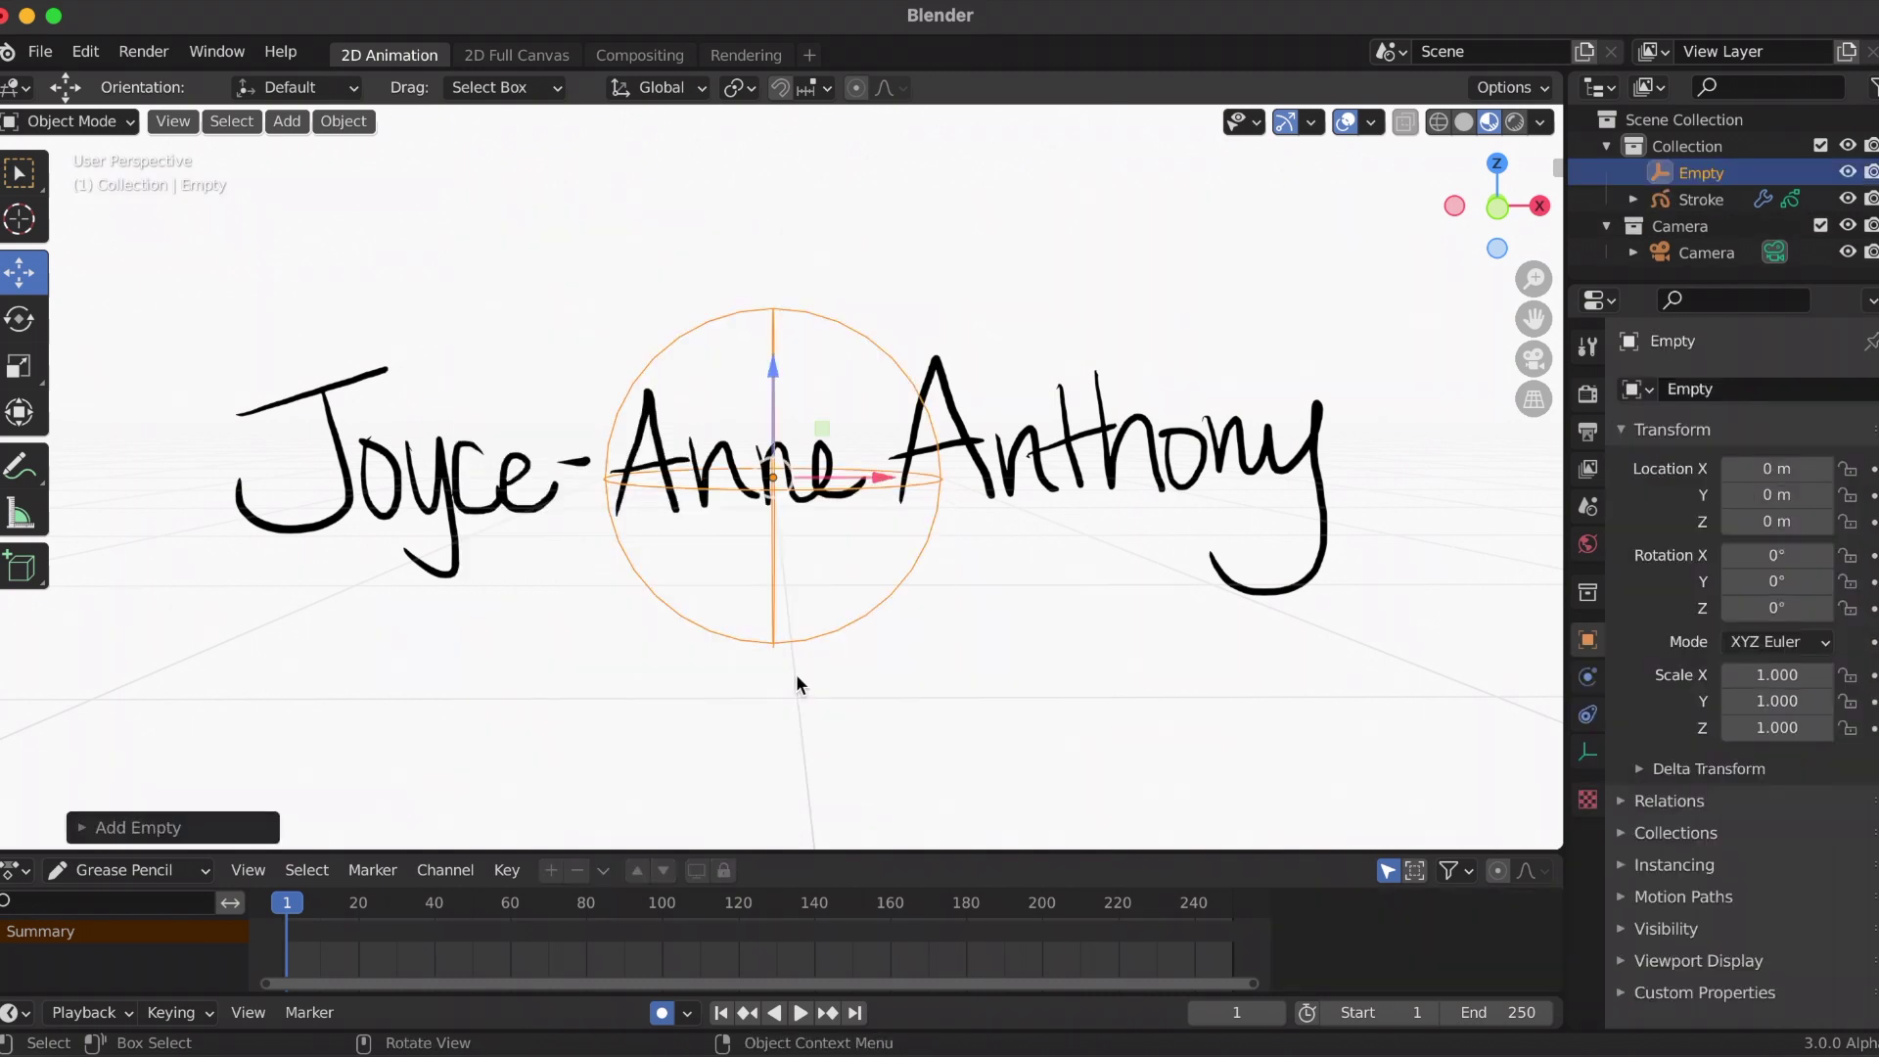
pyautogui.click(1525, 370)
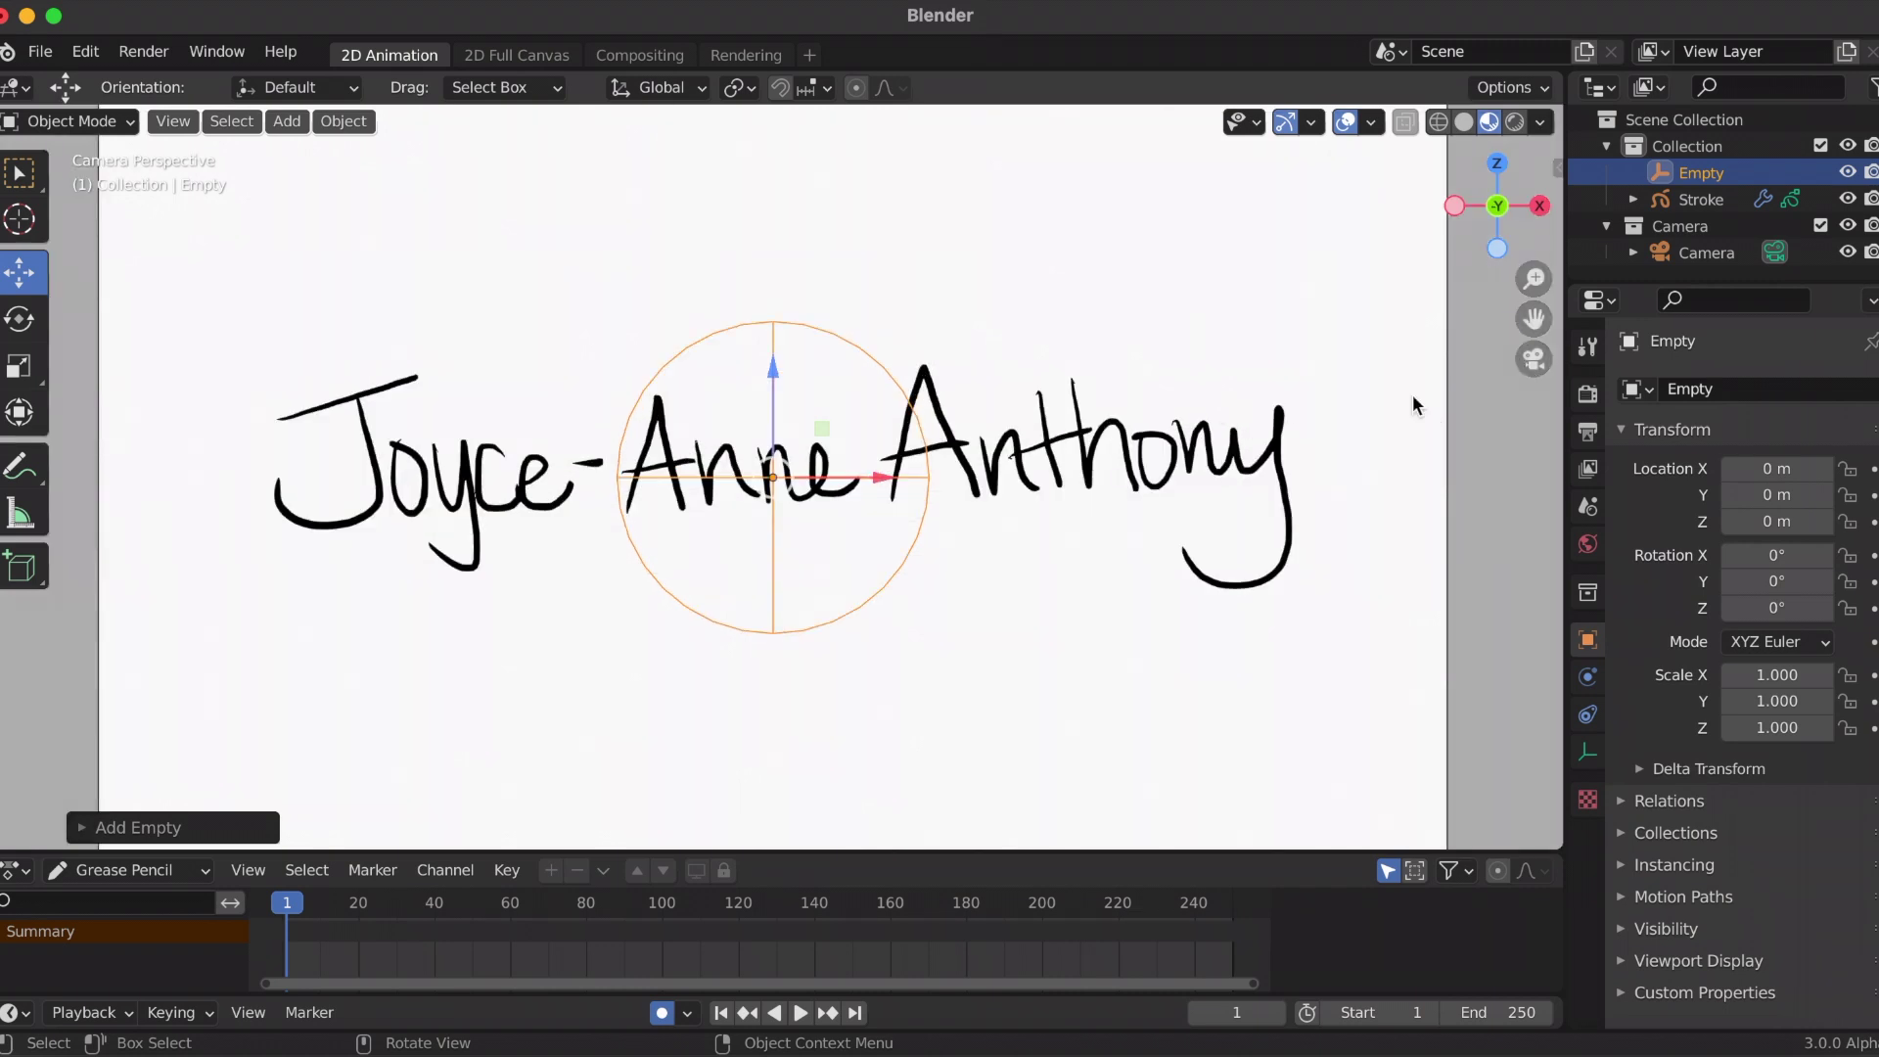
pyautogui.click(1532, 360)
pyautogui.moveTo(1136, 465)
pyautogui.mouseDown(button='middle')
pyautogui.moveTo(1006, 519)
pyautogui.moveTo(1164, 479)
pyautogui.moveTo(1185, 416)
pyautogui.mouseUp(button='middle')
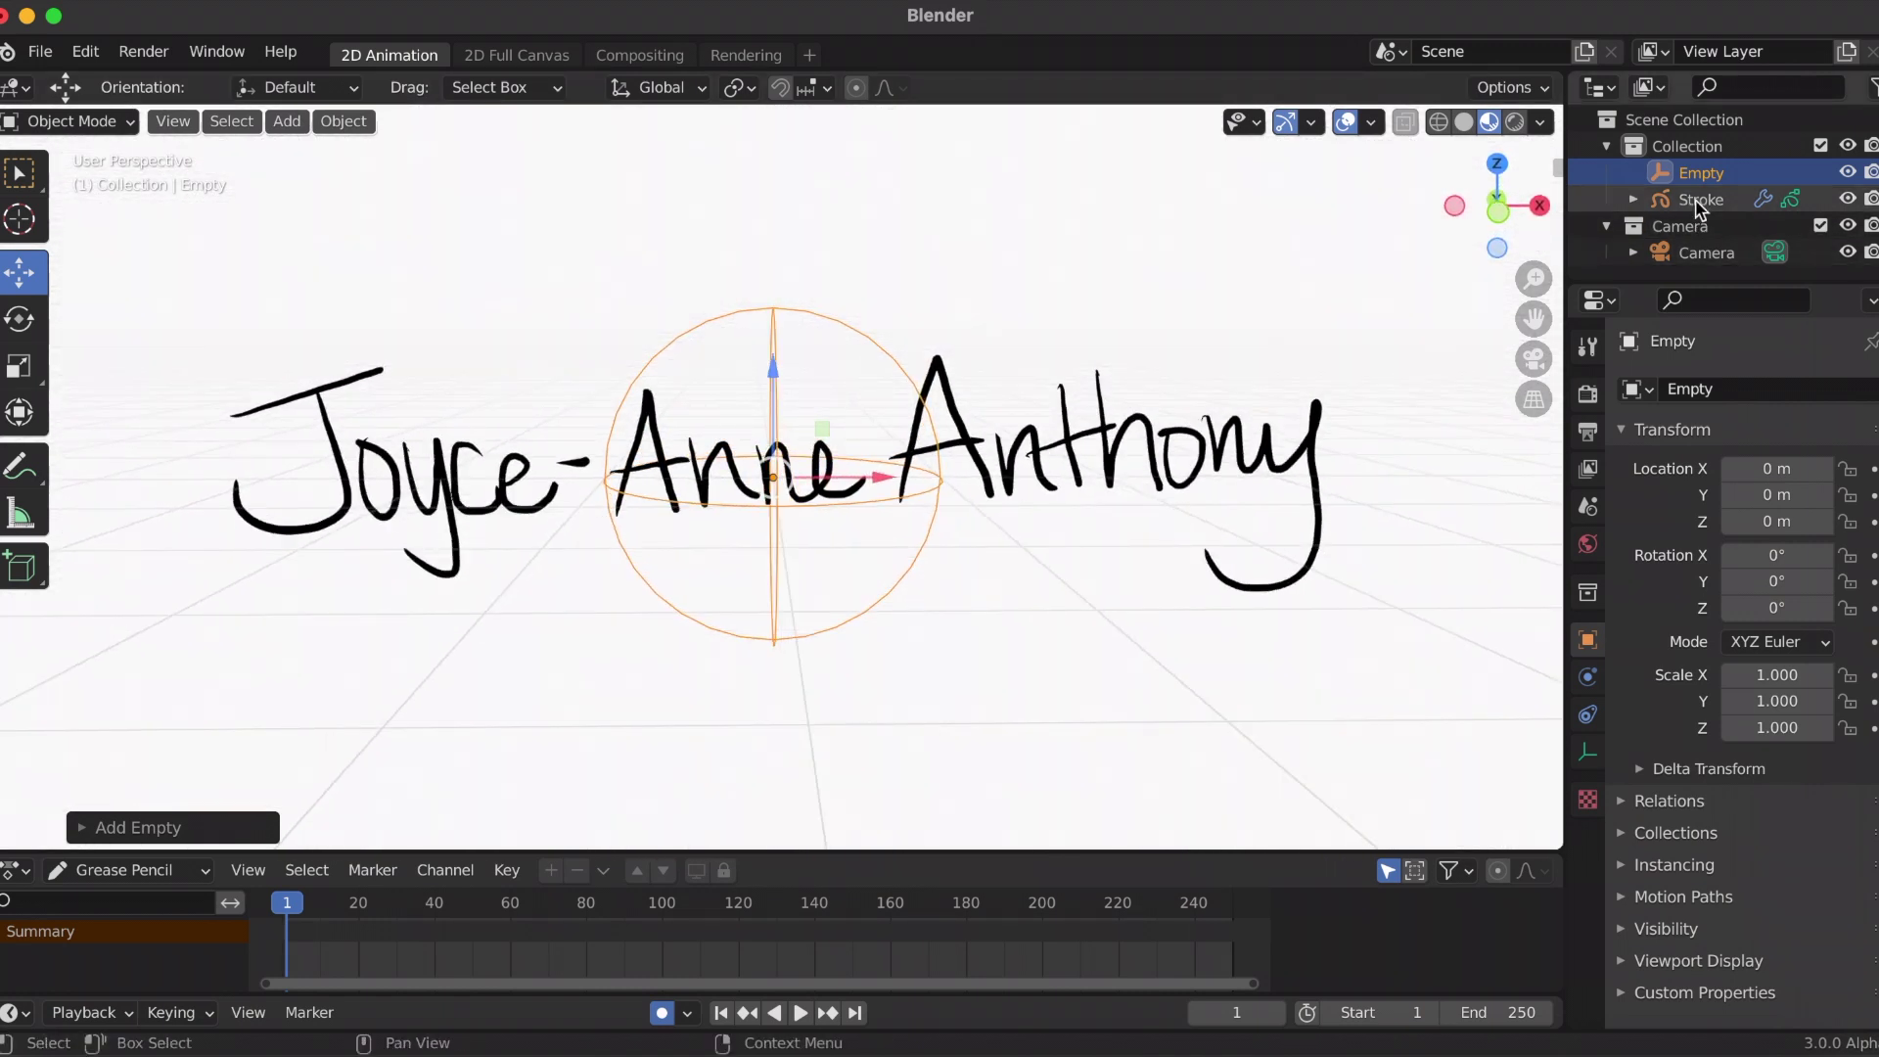
# Assign the Empty as the fading object of the Stroke's Thickness modifier.
pyautogui.click(1700, 200)
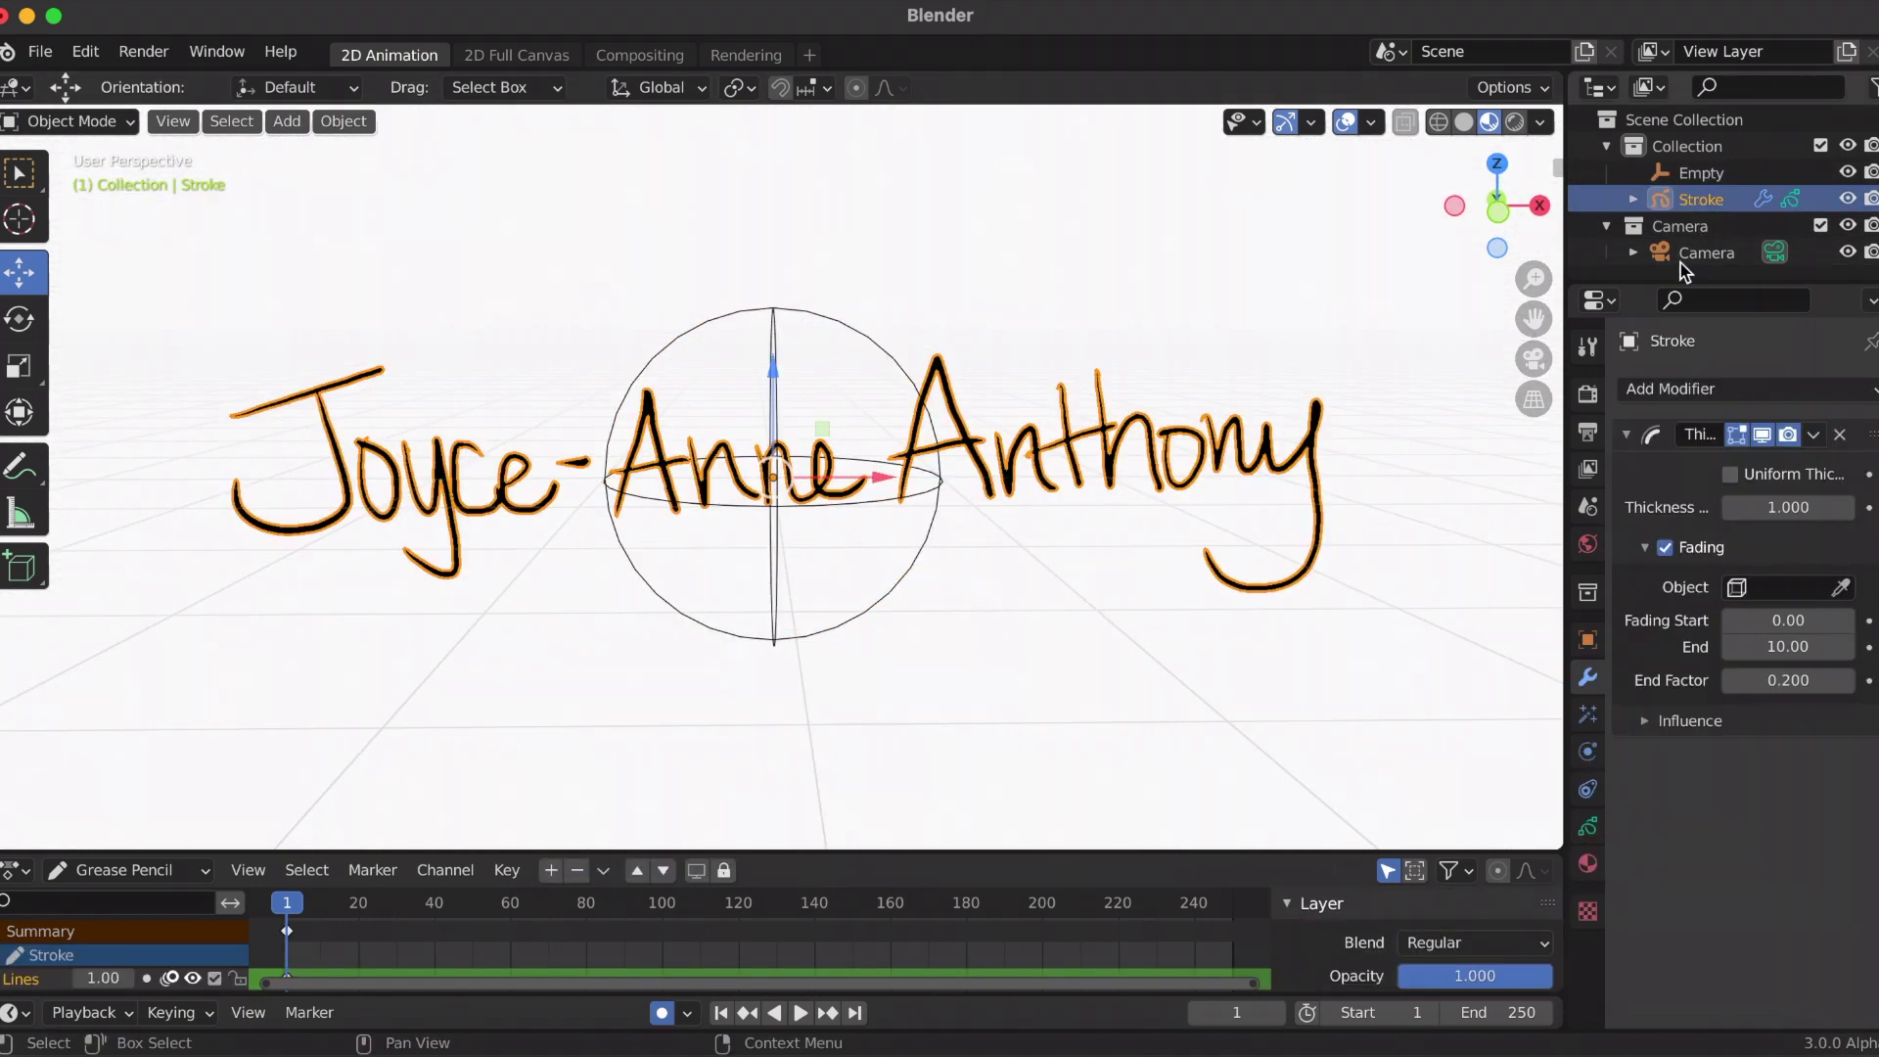
pyautogui.click(1762, 589)
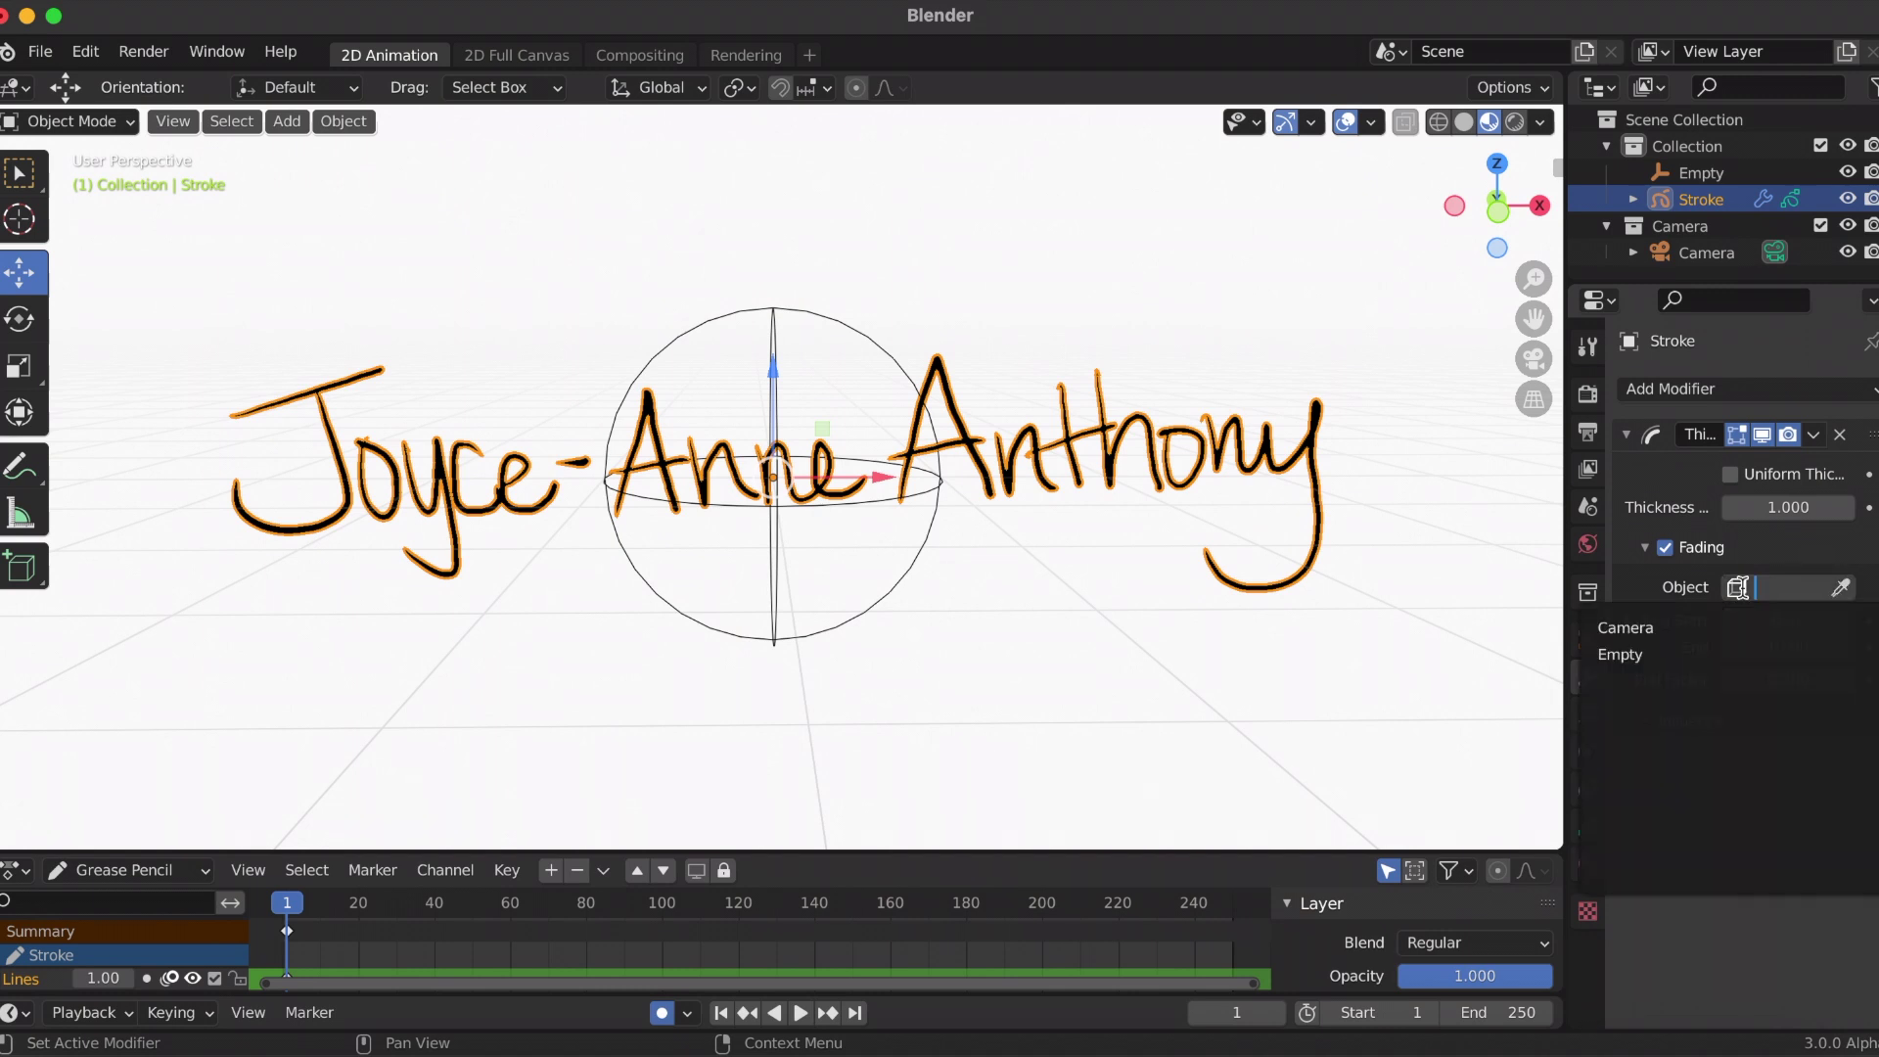
pyautogui.click(1679, 655)
pyautogui.click(815, 518)
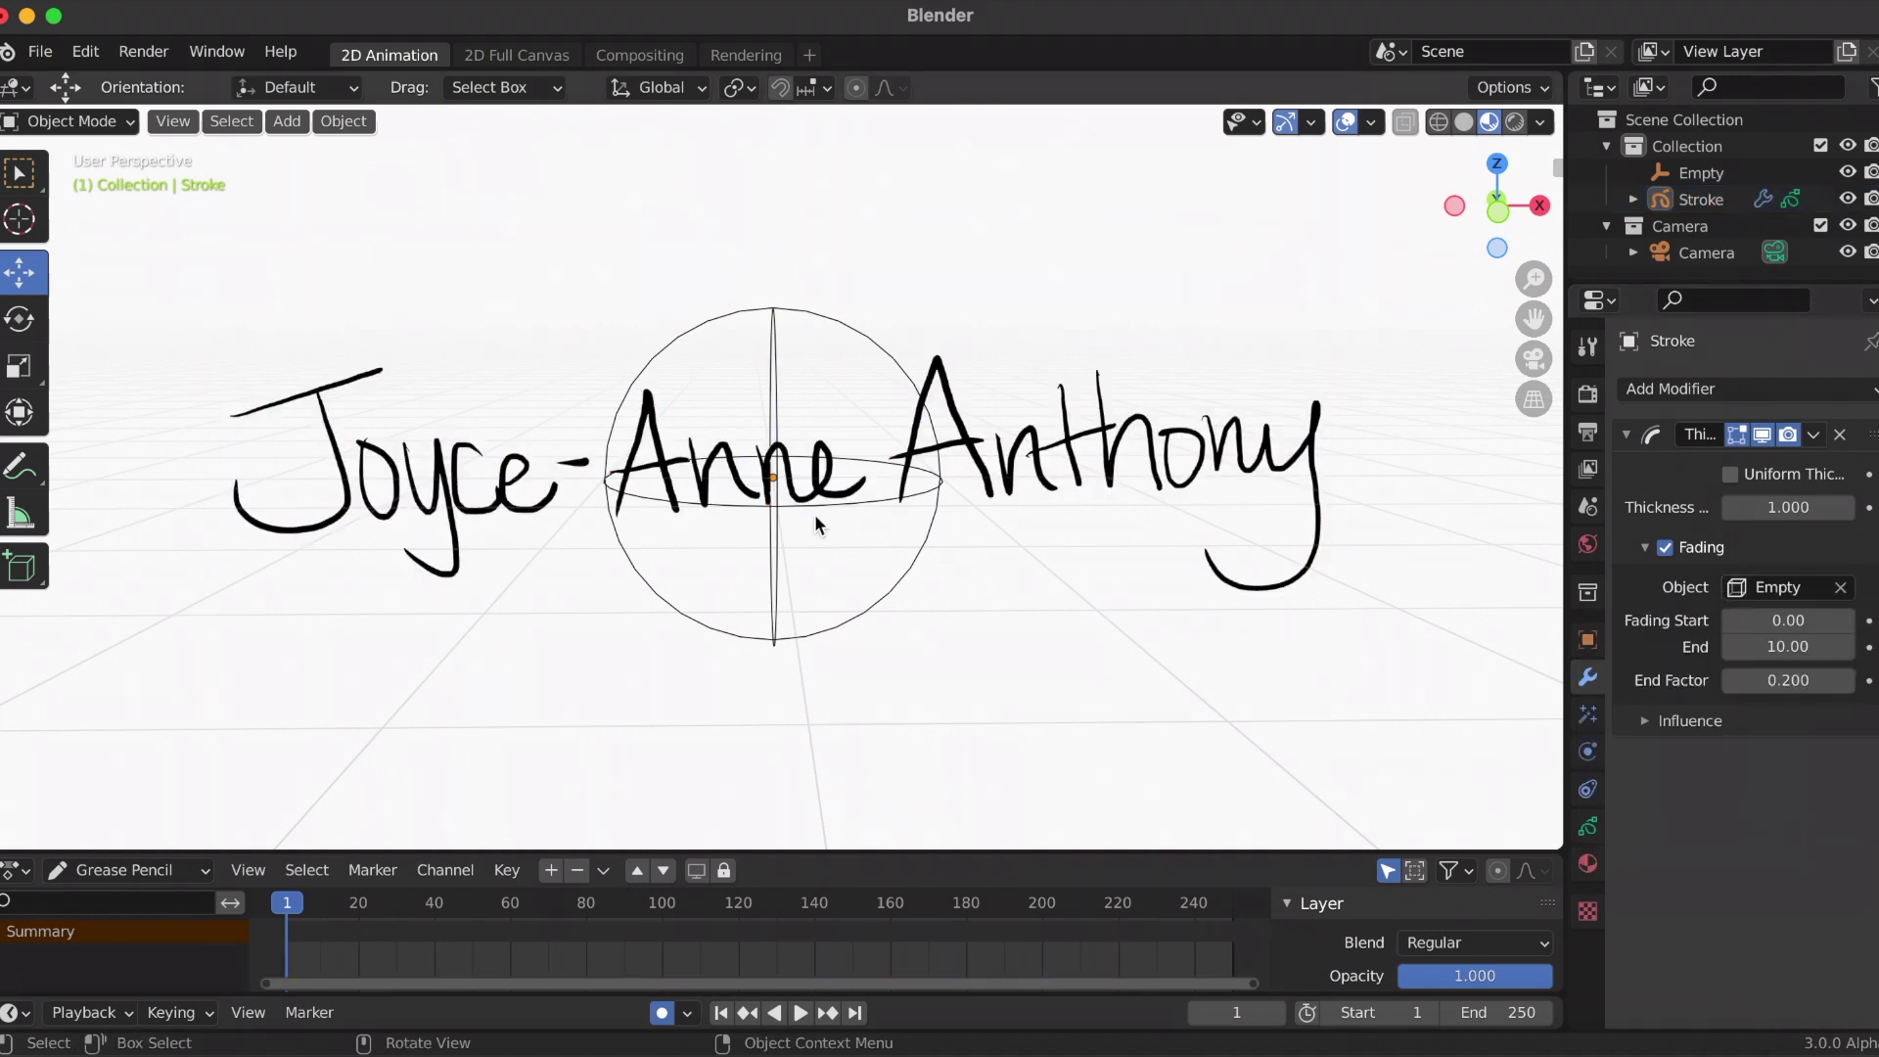
# Move the Empty along the lettering to an X location of about -0.13 m.
pyautogui.click(773, 321)
pyautogui.moveTo(837, 486)
pyautogui.mouseDown()
pyautogui.moveTo(281, 455)
pyautogui.moveTo(1507, 470)
pyautogui.moveTo(1402, 428)
pyautogui.moveTo(1532, 432)
pyautogui.moveTo(1087, 445)
pyautogui.moveTo(1471, 464)
pyautogui.moveTo(934, 460)
pyautogui.moveTo(822, 432)
pyautogui.mouseUp()
pyautogui.scroll(2, 810, 462)
pyautogui.scroll(2, 809, 460)
pyautogui.scroll(-5, 832, 430)
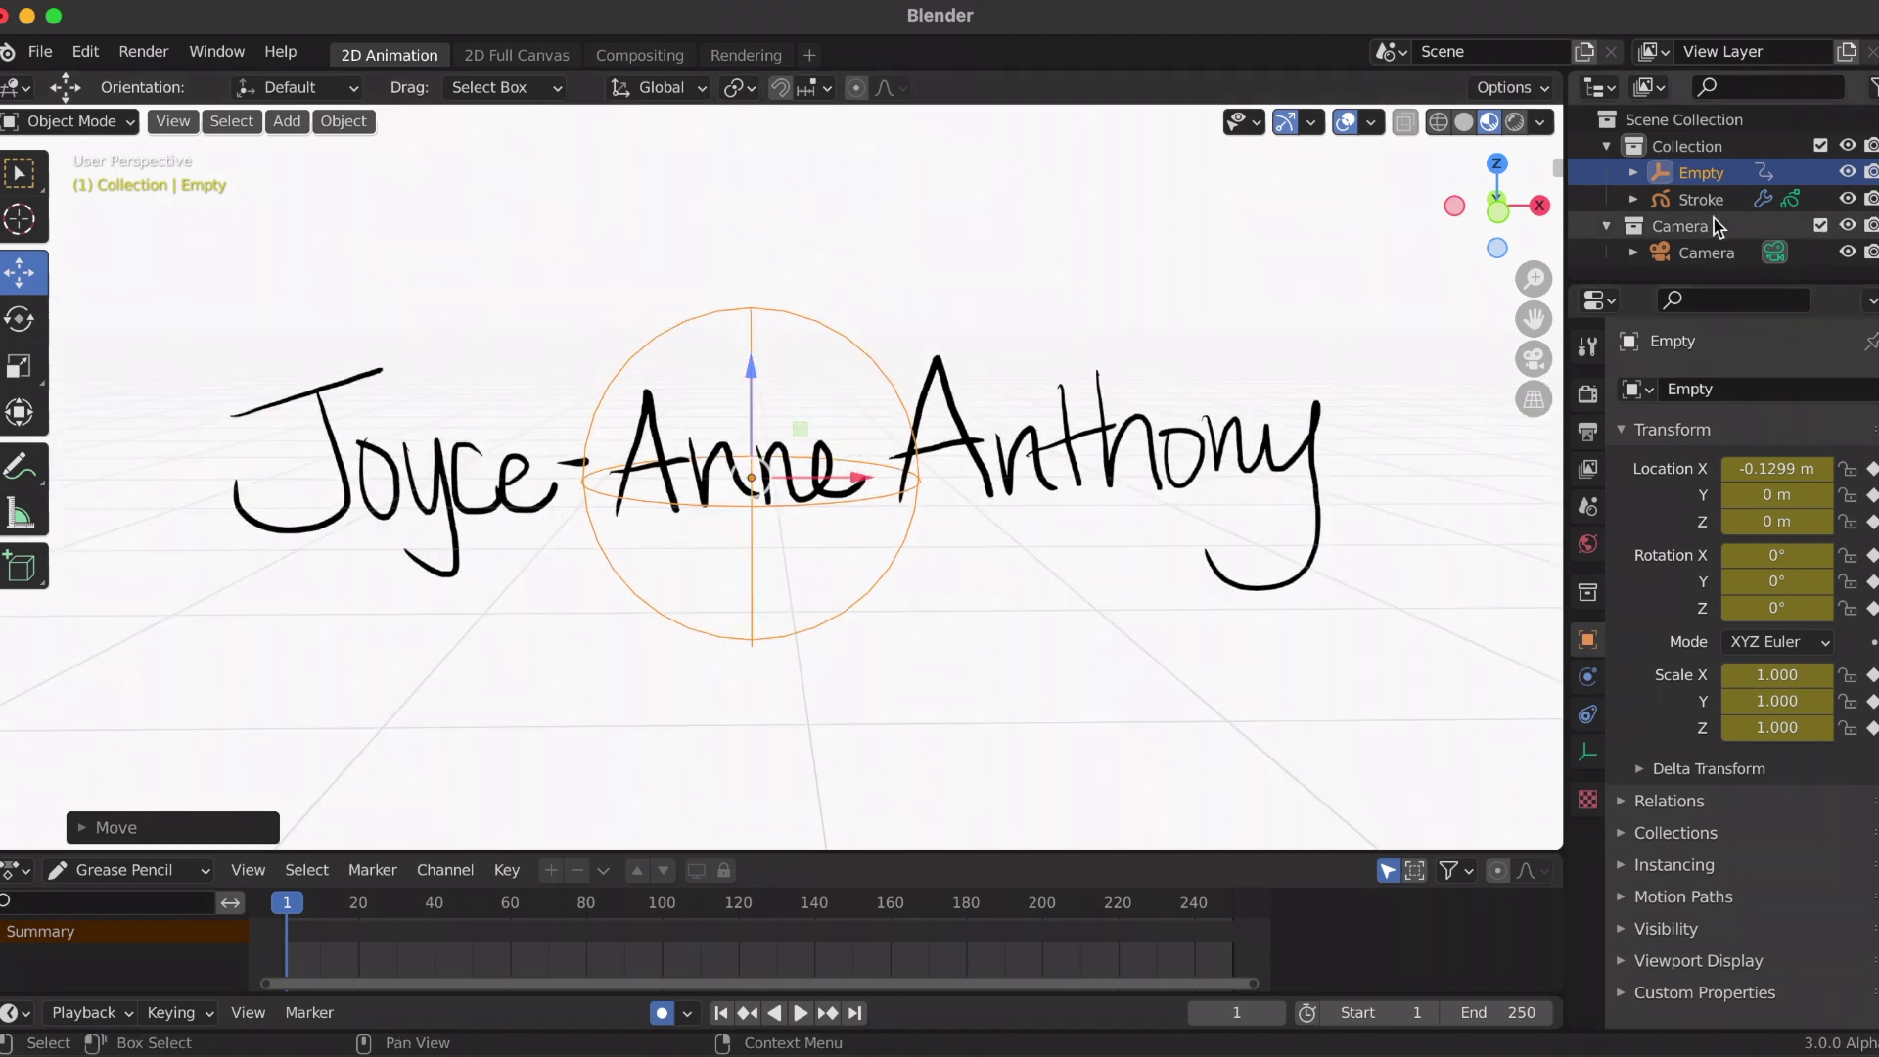
# Set the Stroke's Thickness modifier to a thickness factor of 1.252, with fading start 2.38 and end 9.04.
pyautogui.click(1692, 203)
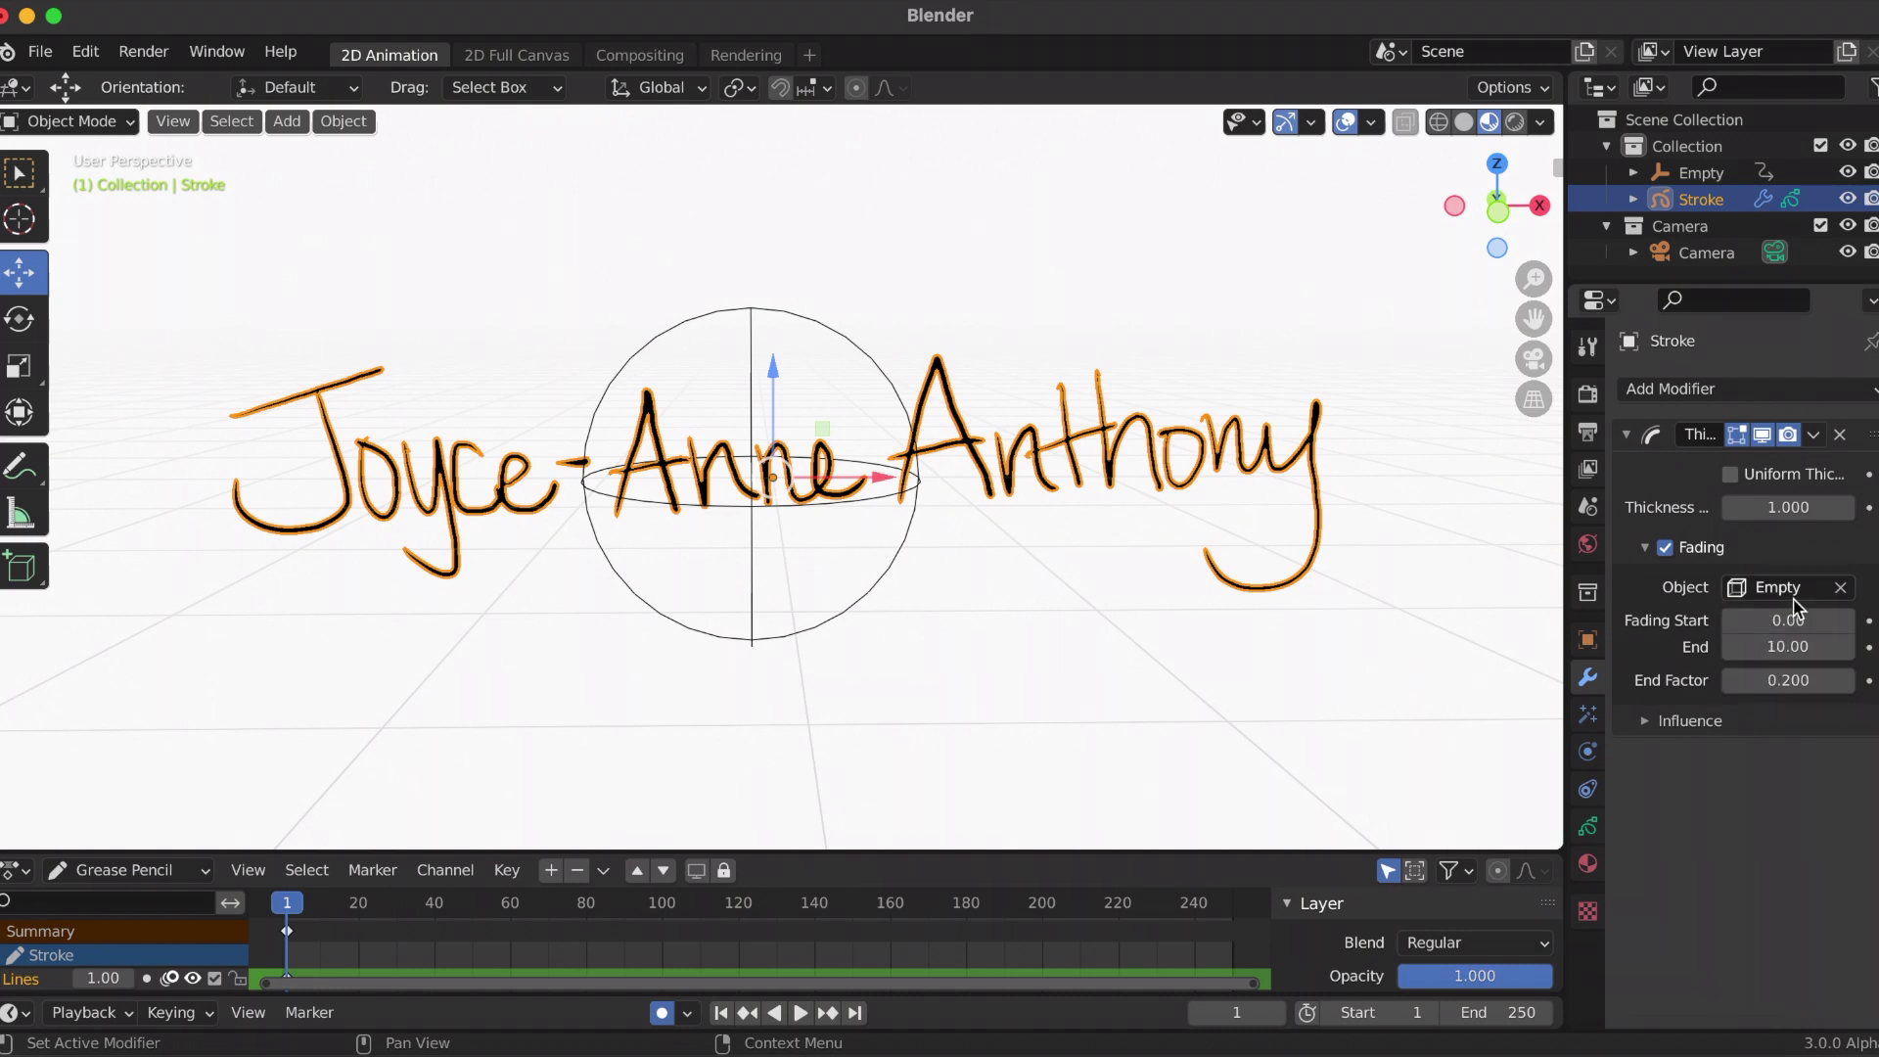
pyautogui.moveTo(1788, 507); pyautogui.dragTo(1821, 507)
pyautogui.click(749, 314)
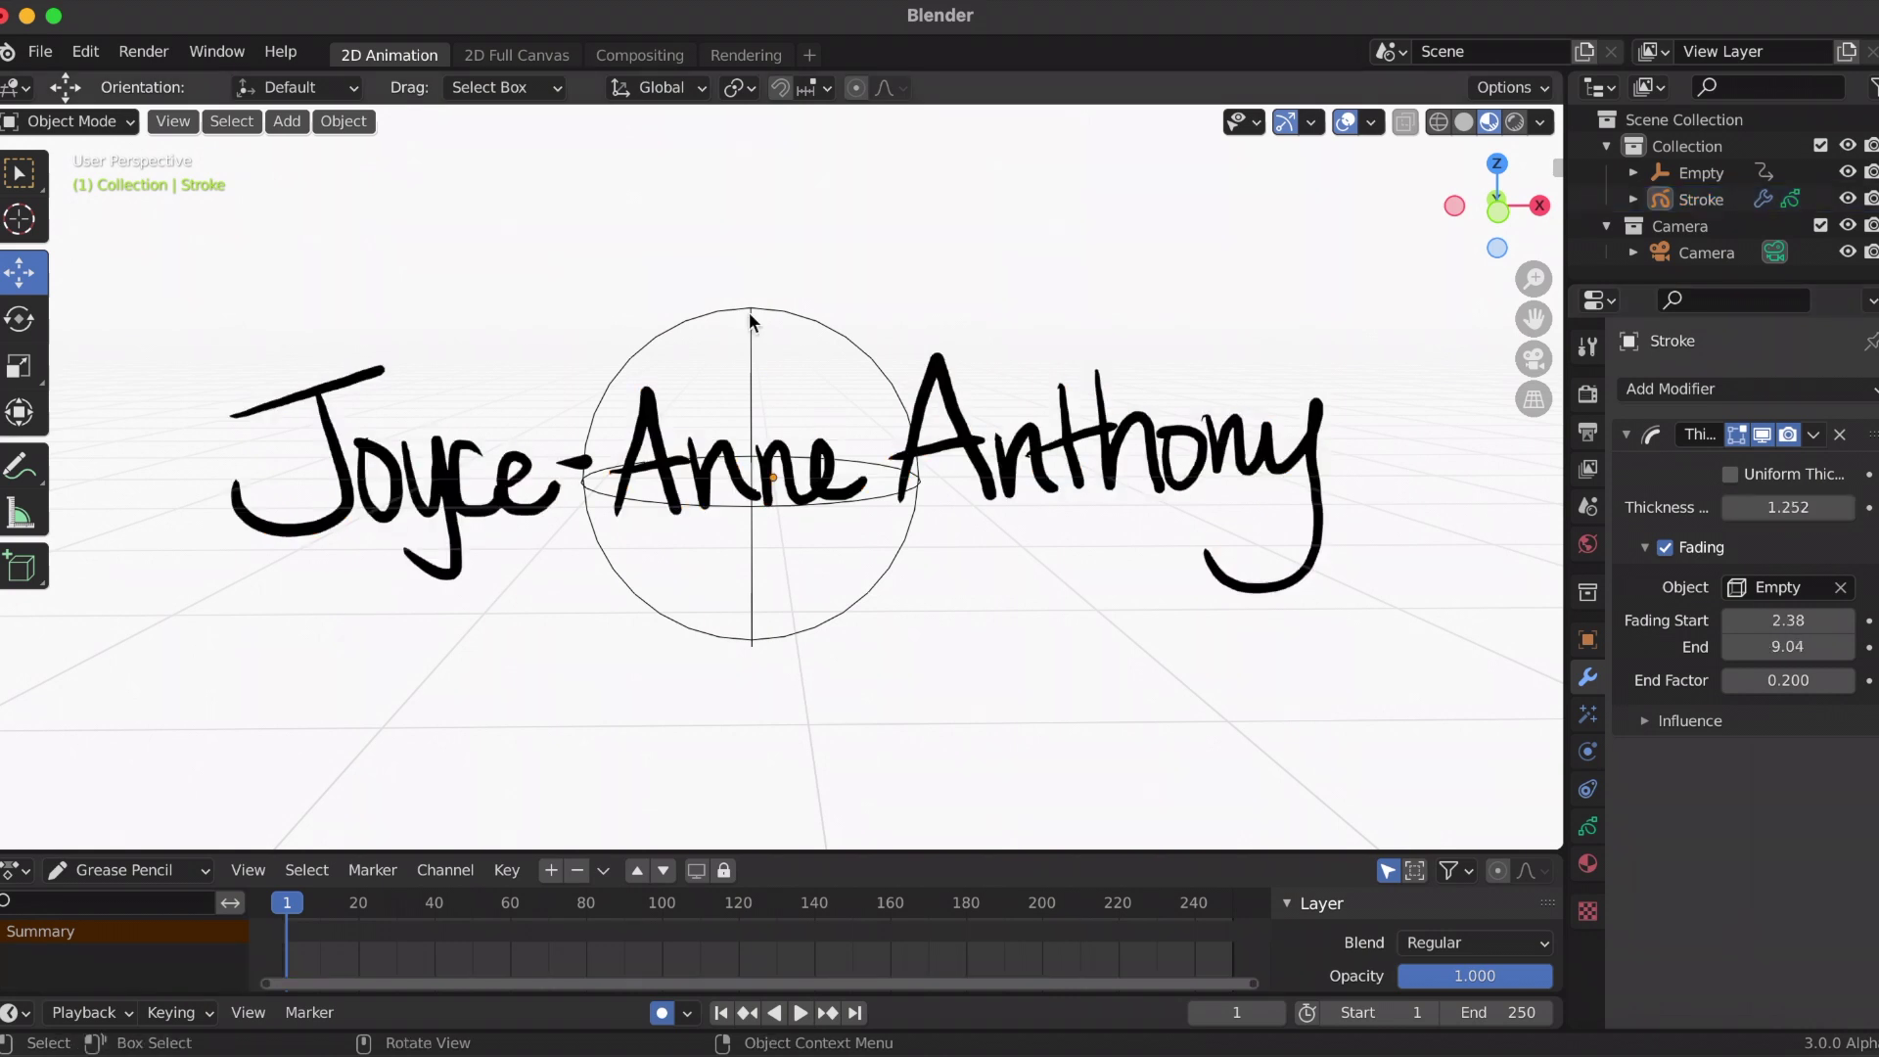
# Reposition the Empty at about 0.045 m in X and 0.024 m in Z.
pyautogui.click(749, 313)
pyautogui.moveTo(854, 483)
pyautogui.mouseDown()
pyautogui.moveTo(143, 449)
pyautogui.moveTo(1468, 466)
pyautogui.moveTo(842, 462)
pyautogui.moveTo(862, 463)
pyautogui.mouseUp()
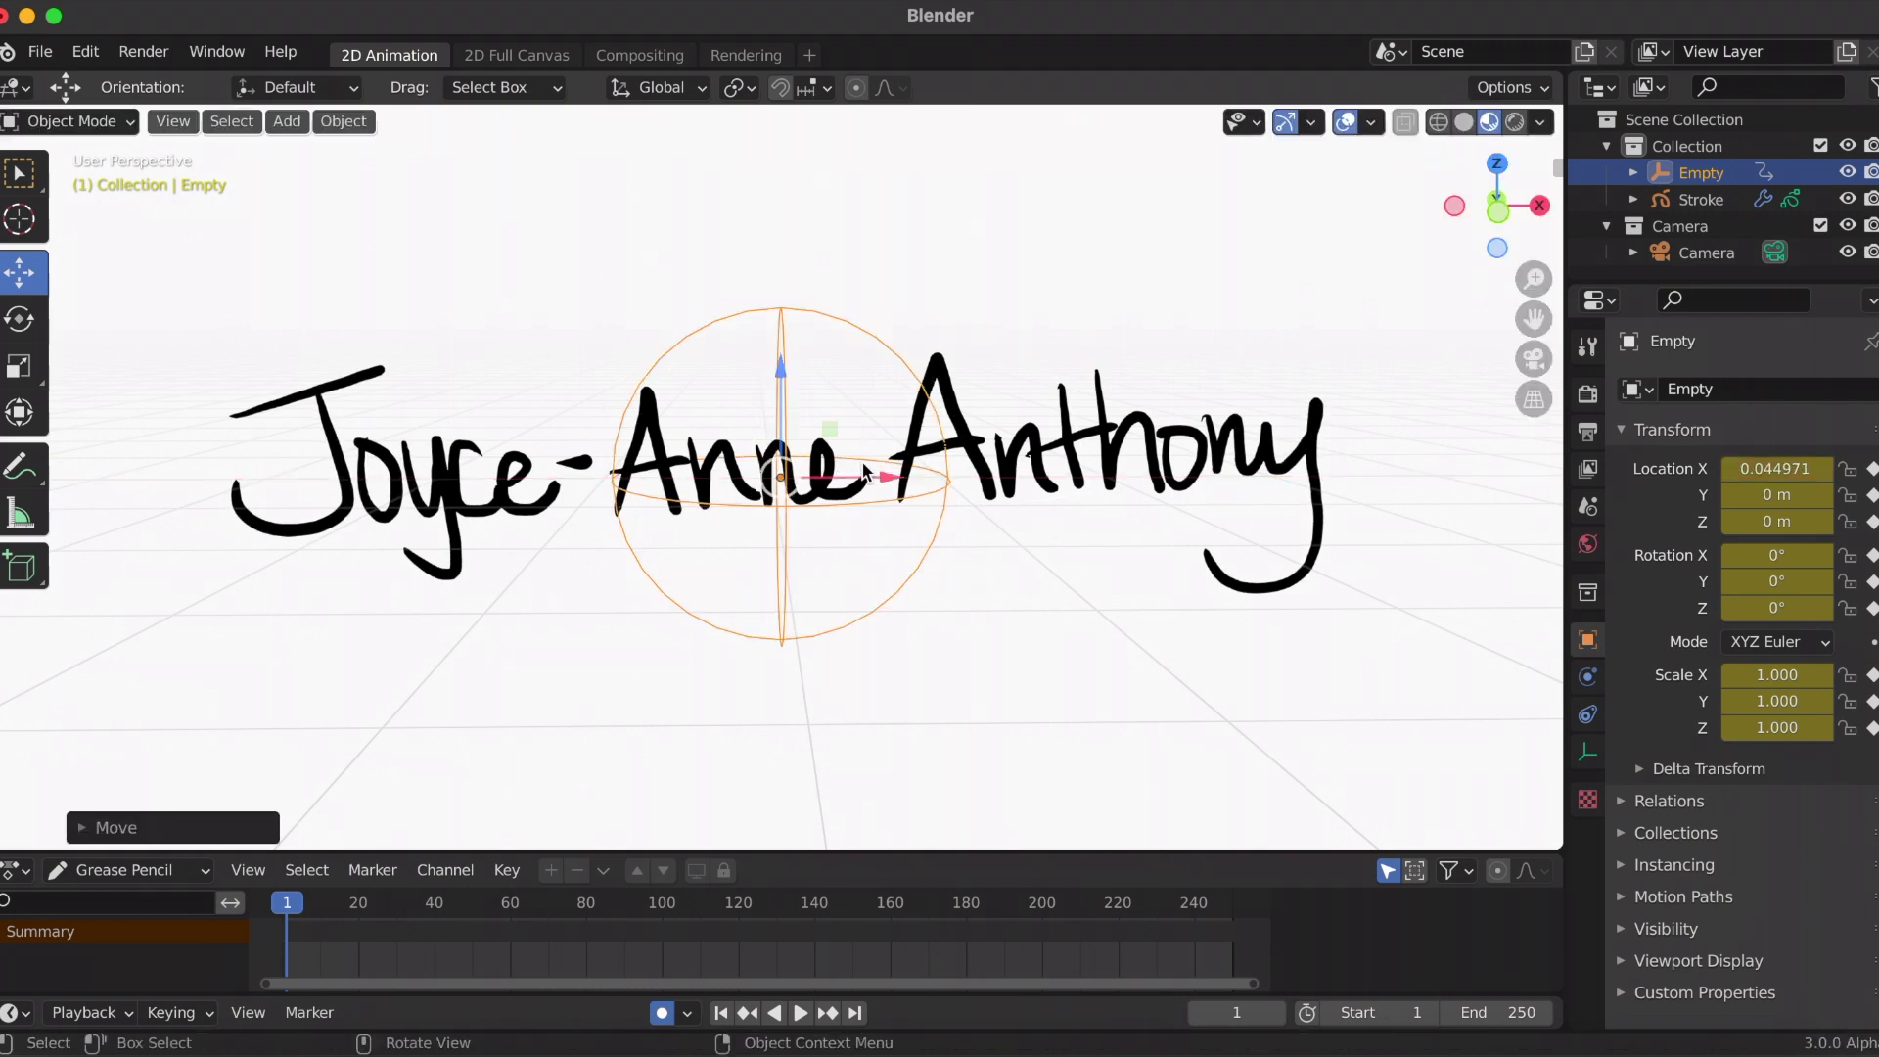
pyautogui.moveTo(778, 366)
pyautogui.mouseDown()
pyautogui.moveTo(780, 147)
pyautogui.moveTo(754, 805)
pyautogui.moveTo(775, 871)
pyautogui.moveTo(796, 558)
pyautogui.moveTo(768, 864)
pyautogui.moveTo(784, 247)
pyautogui.moveTo(810, 516)
pyautogui.moveTo(760, 662)
pyautogui.moveTo(768, 773)
pyautogui.moveTo(746, 151)
pyautogui.moveTo(747, 713)
pyautogui.moveTo(759, 315)
pyautogui.moveTo(766, 358)
pyautogui.mouseUp()
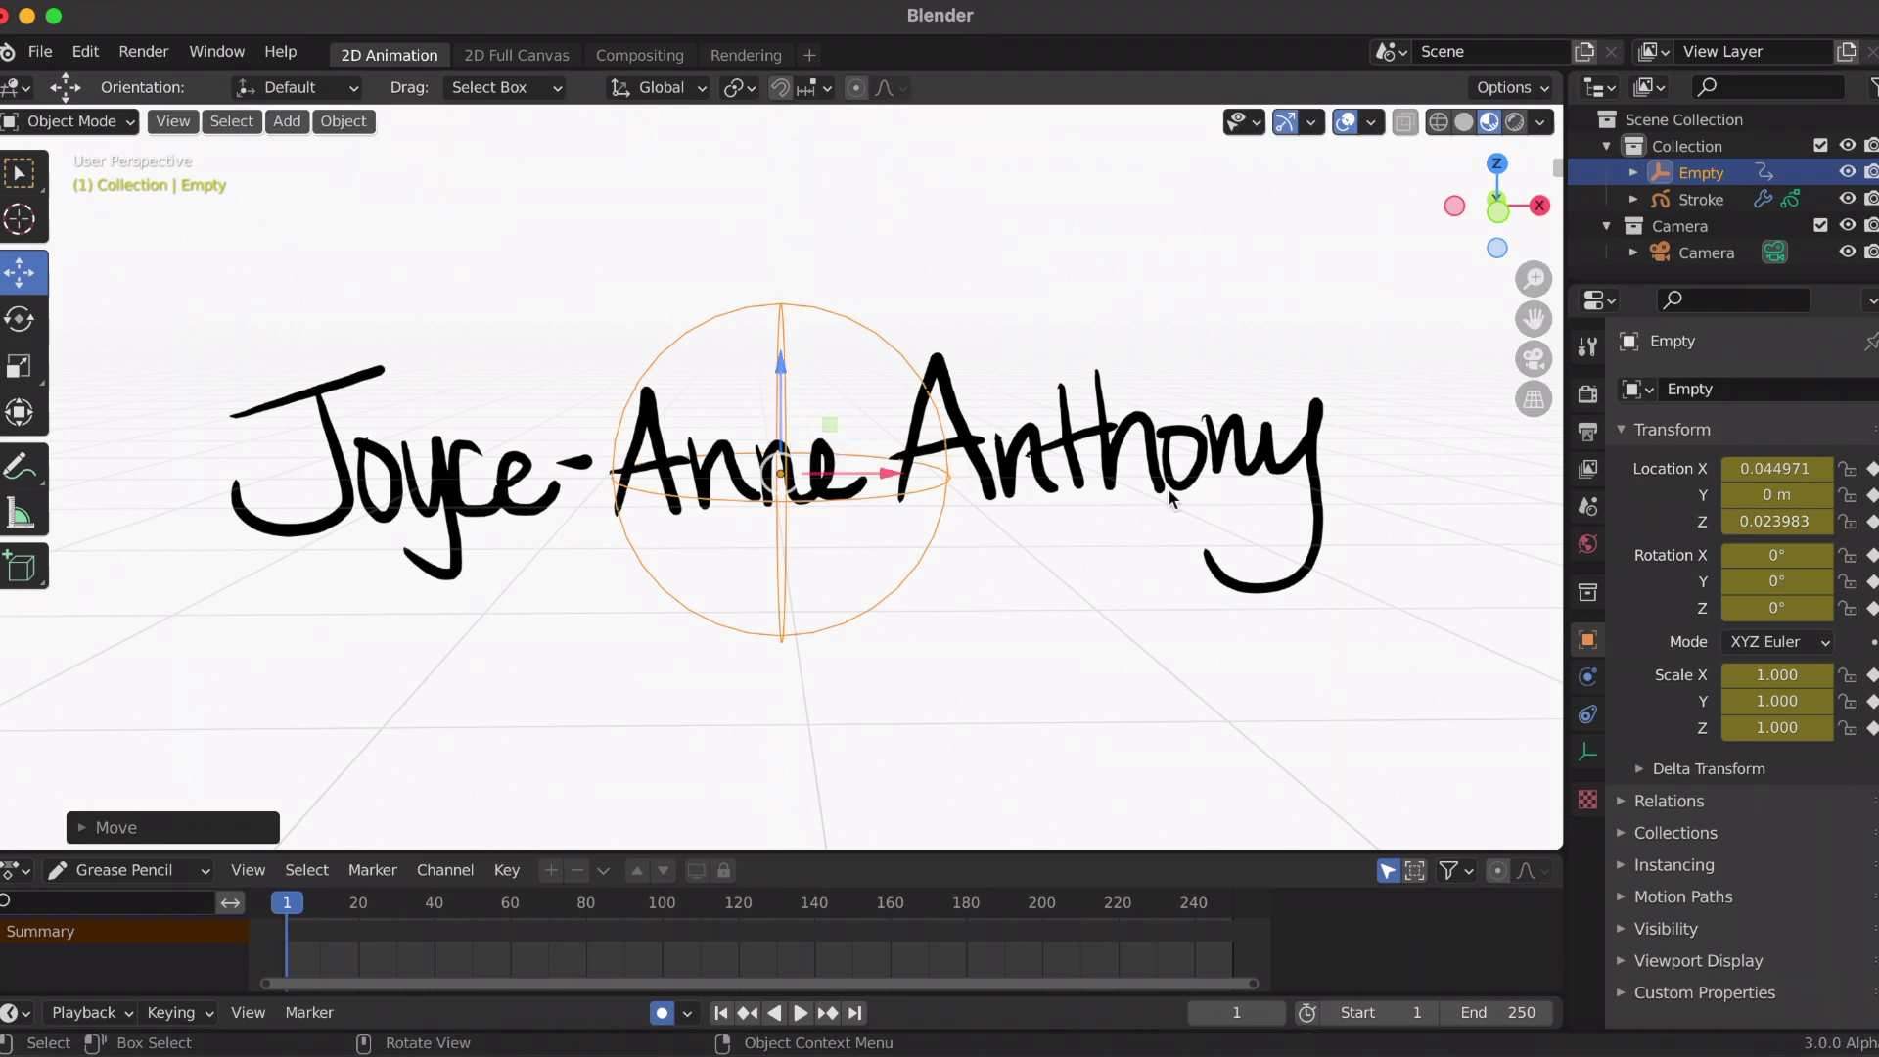
# Add an Opacity modifier to the Stroke object and enable its Fading option.
pyautogui.click(1701, 199)
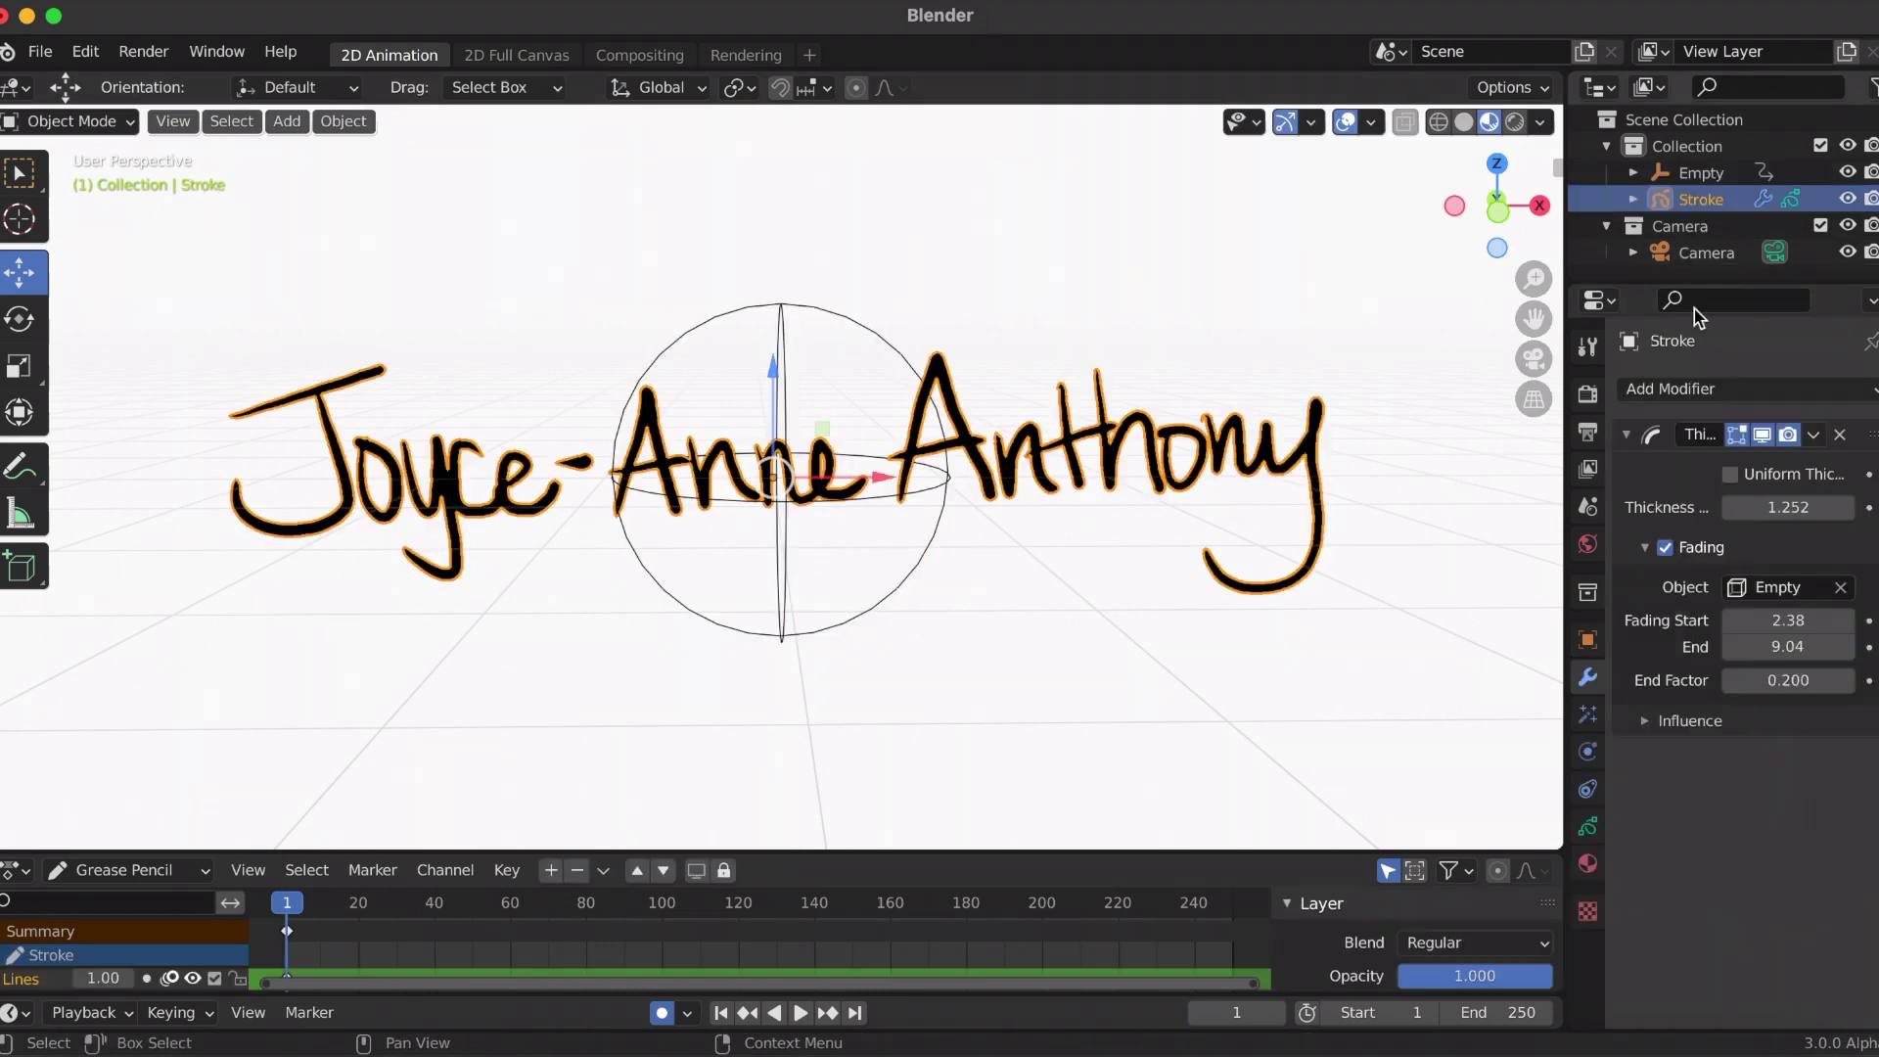
pyautogui.click(1664, 390)
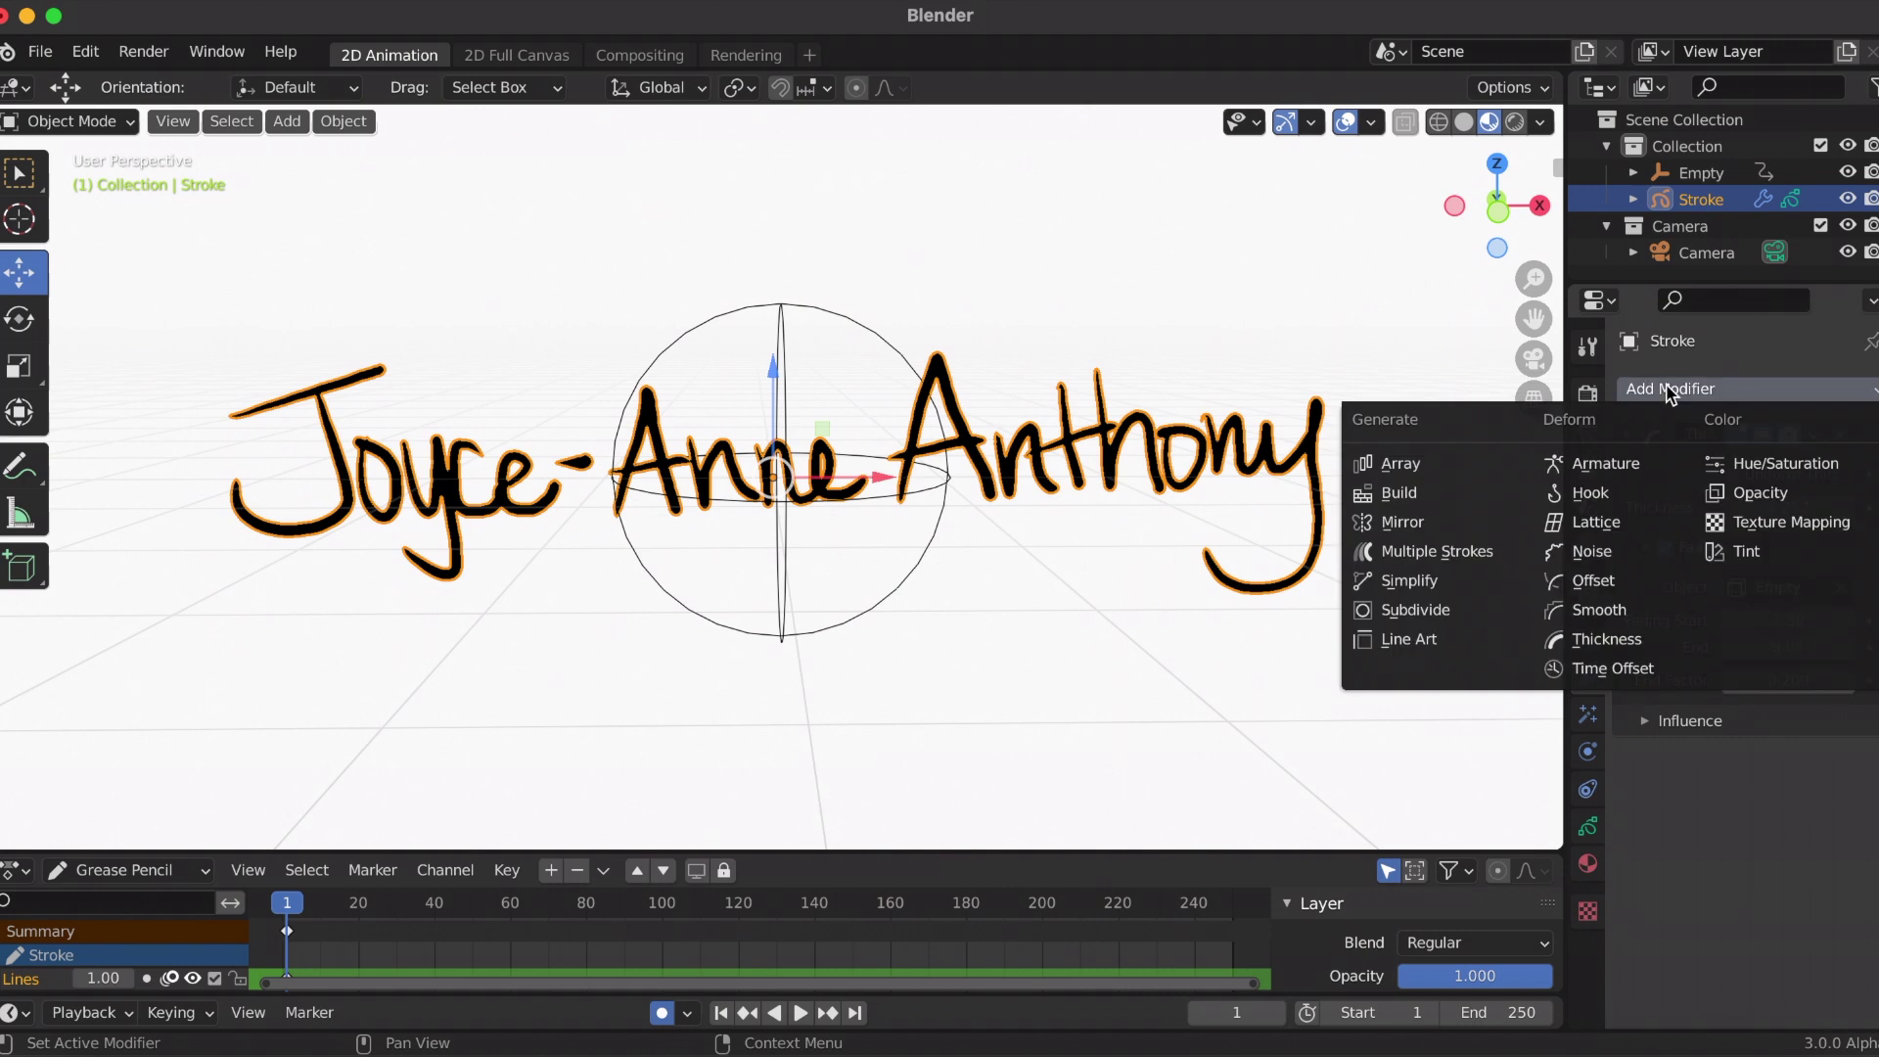
pyautogui.click(1752, 496)
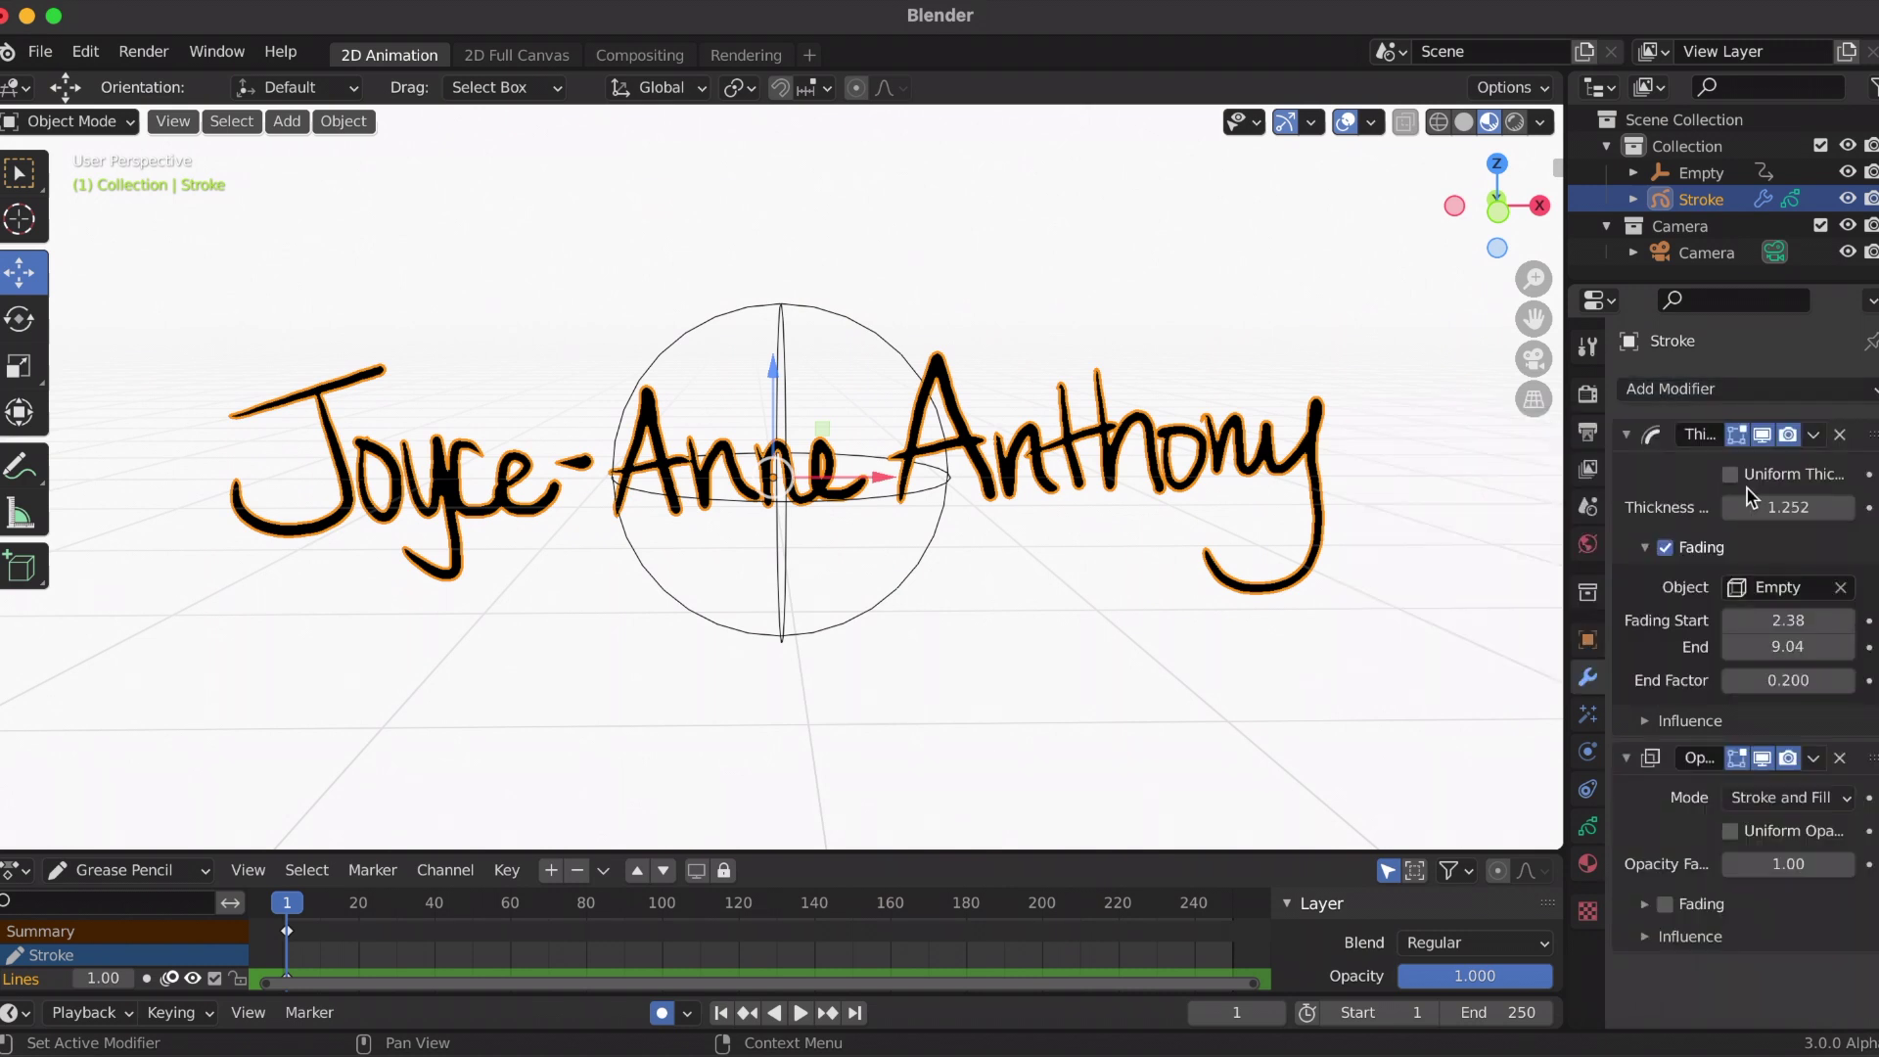
pyautogui.click(1648, 910)
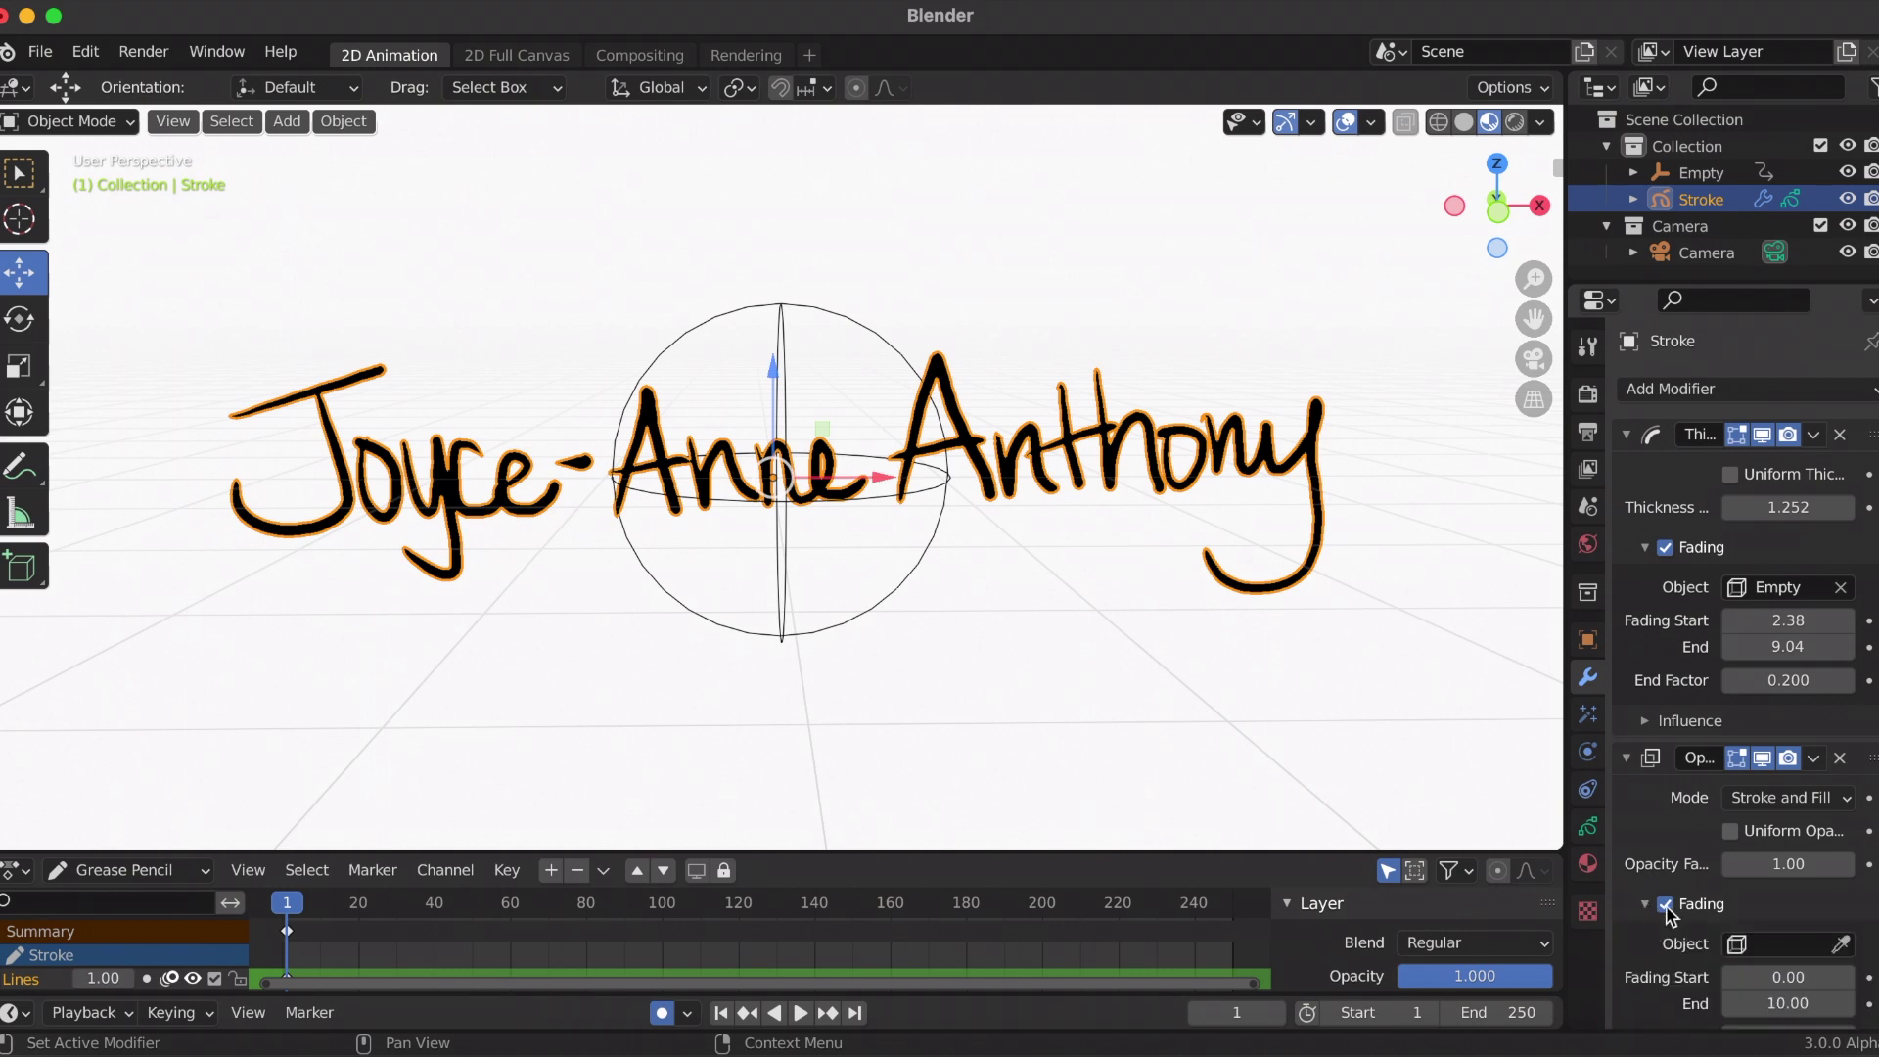
# Assign the Empty as the Opacity modifier's fading object and set its fading start to 1.70.
pyautogui.scroll(-2, 1728, 889)
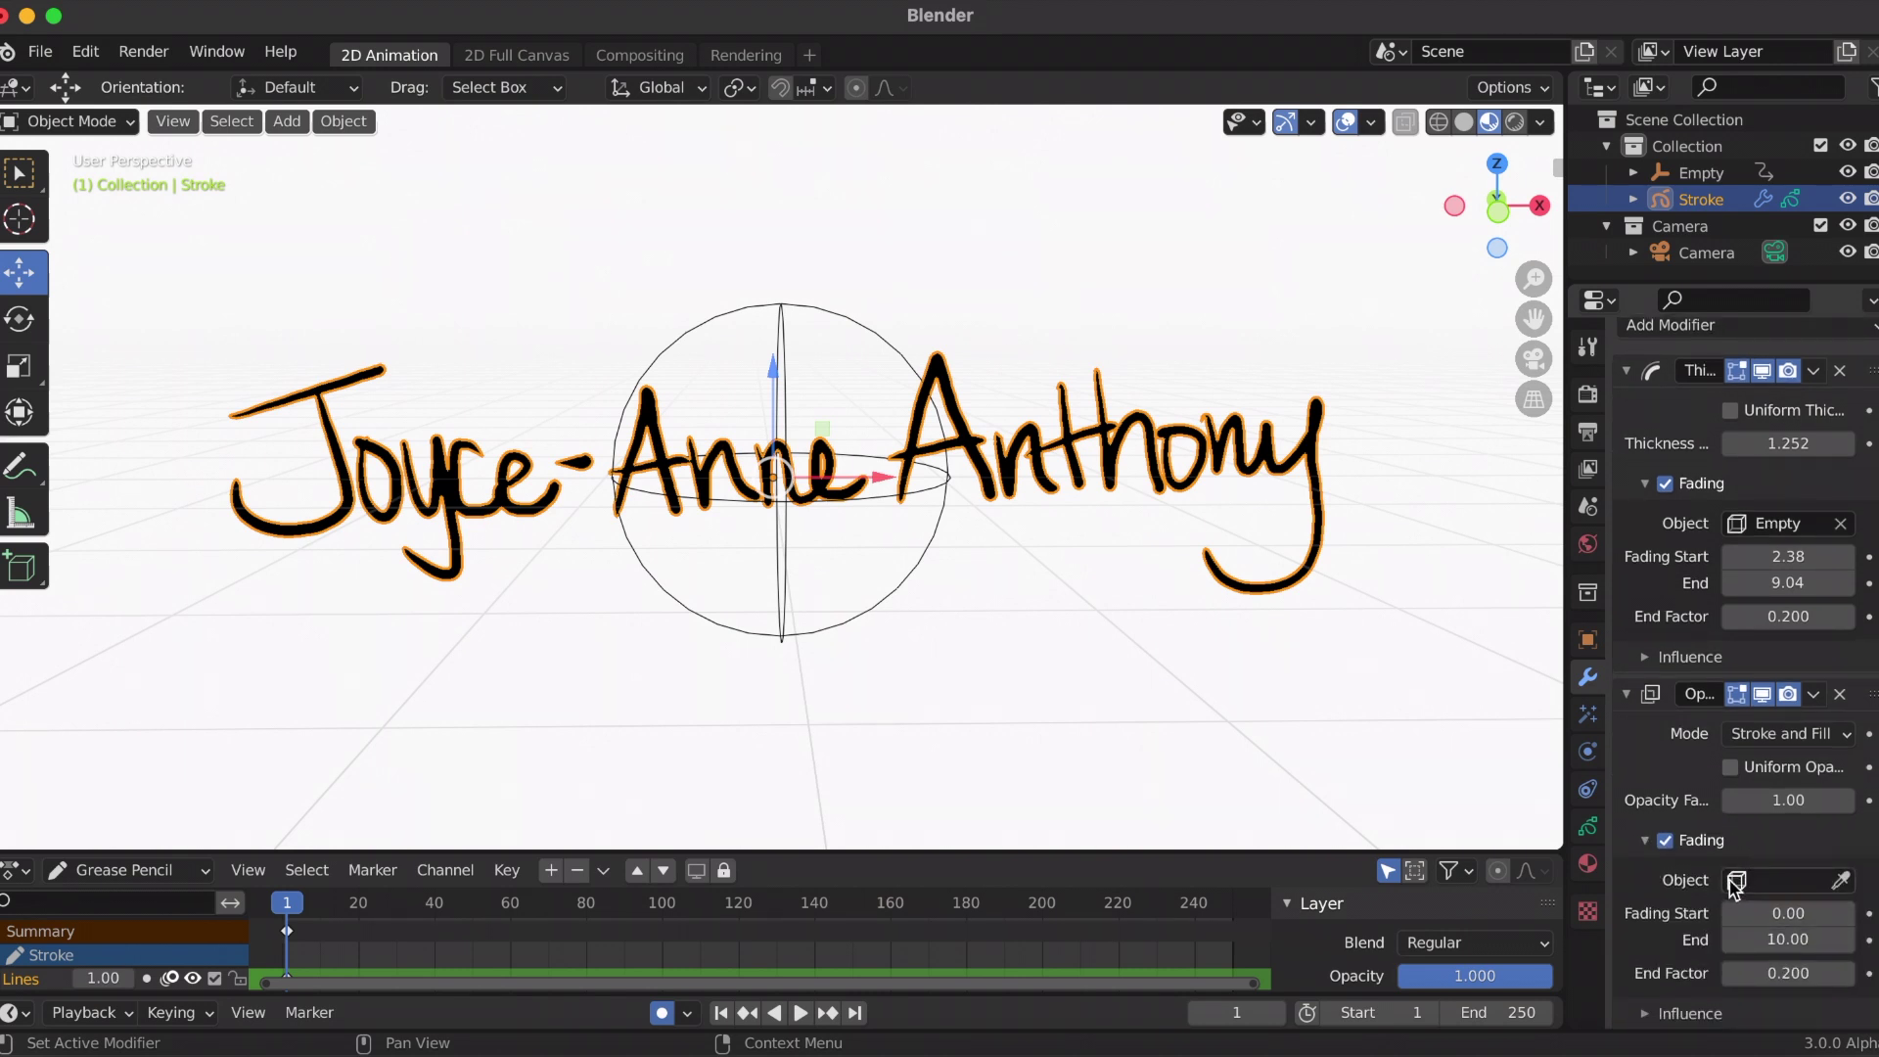
pyautogui.click(1733, 879)
pyautogui.click(1643, 626)
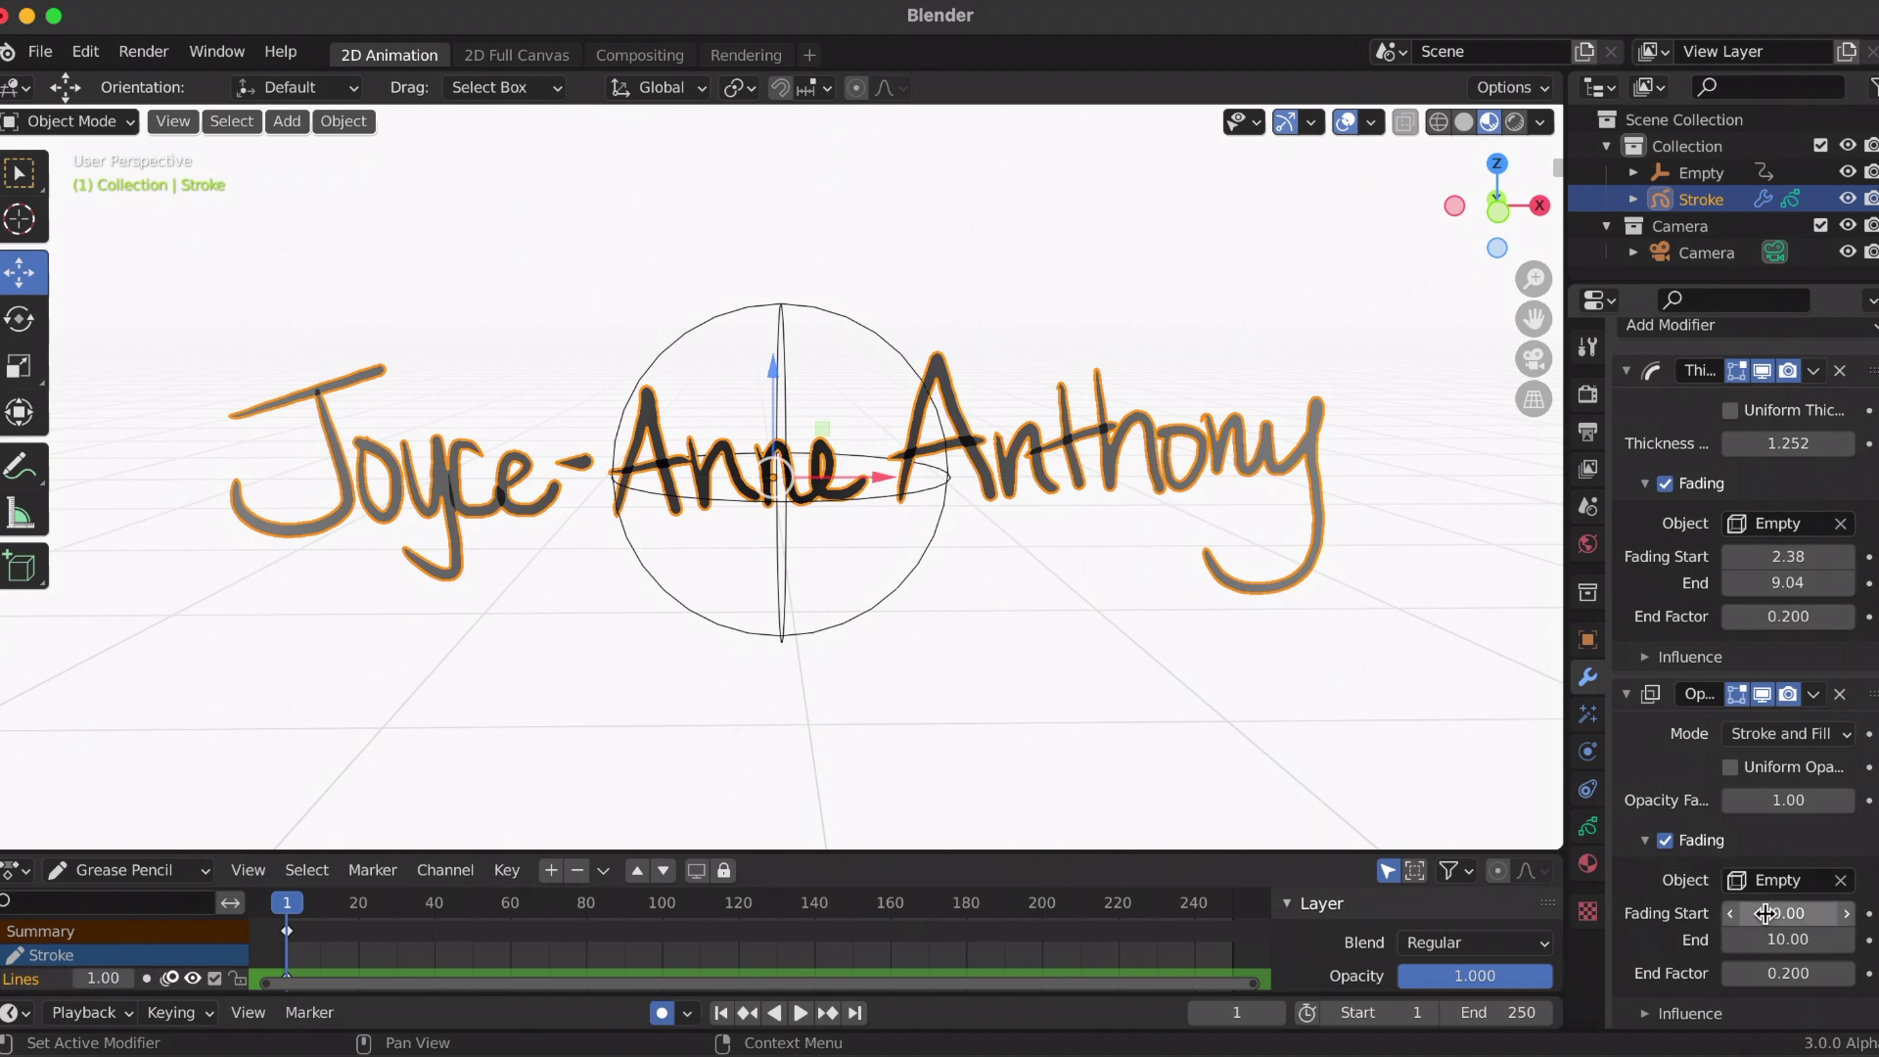
pyautogui.moveTo(1752, 912); pyautogui.dragTo(1764, 912)
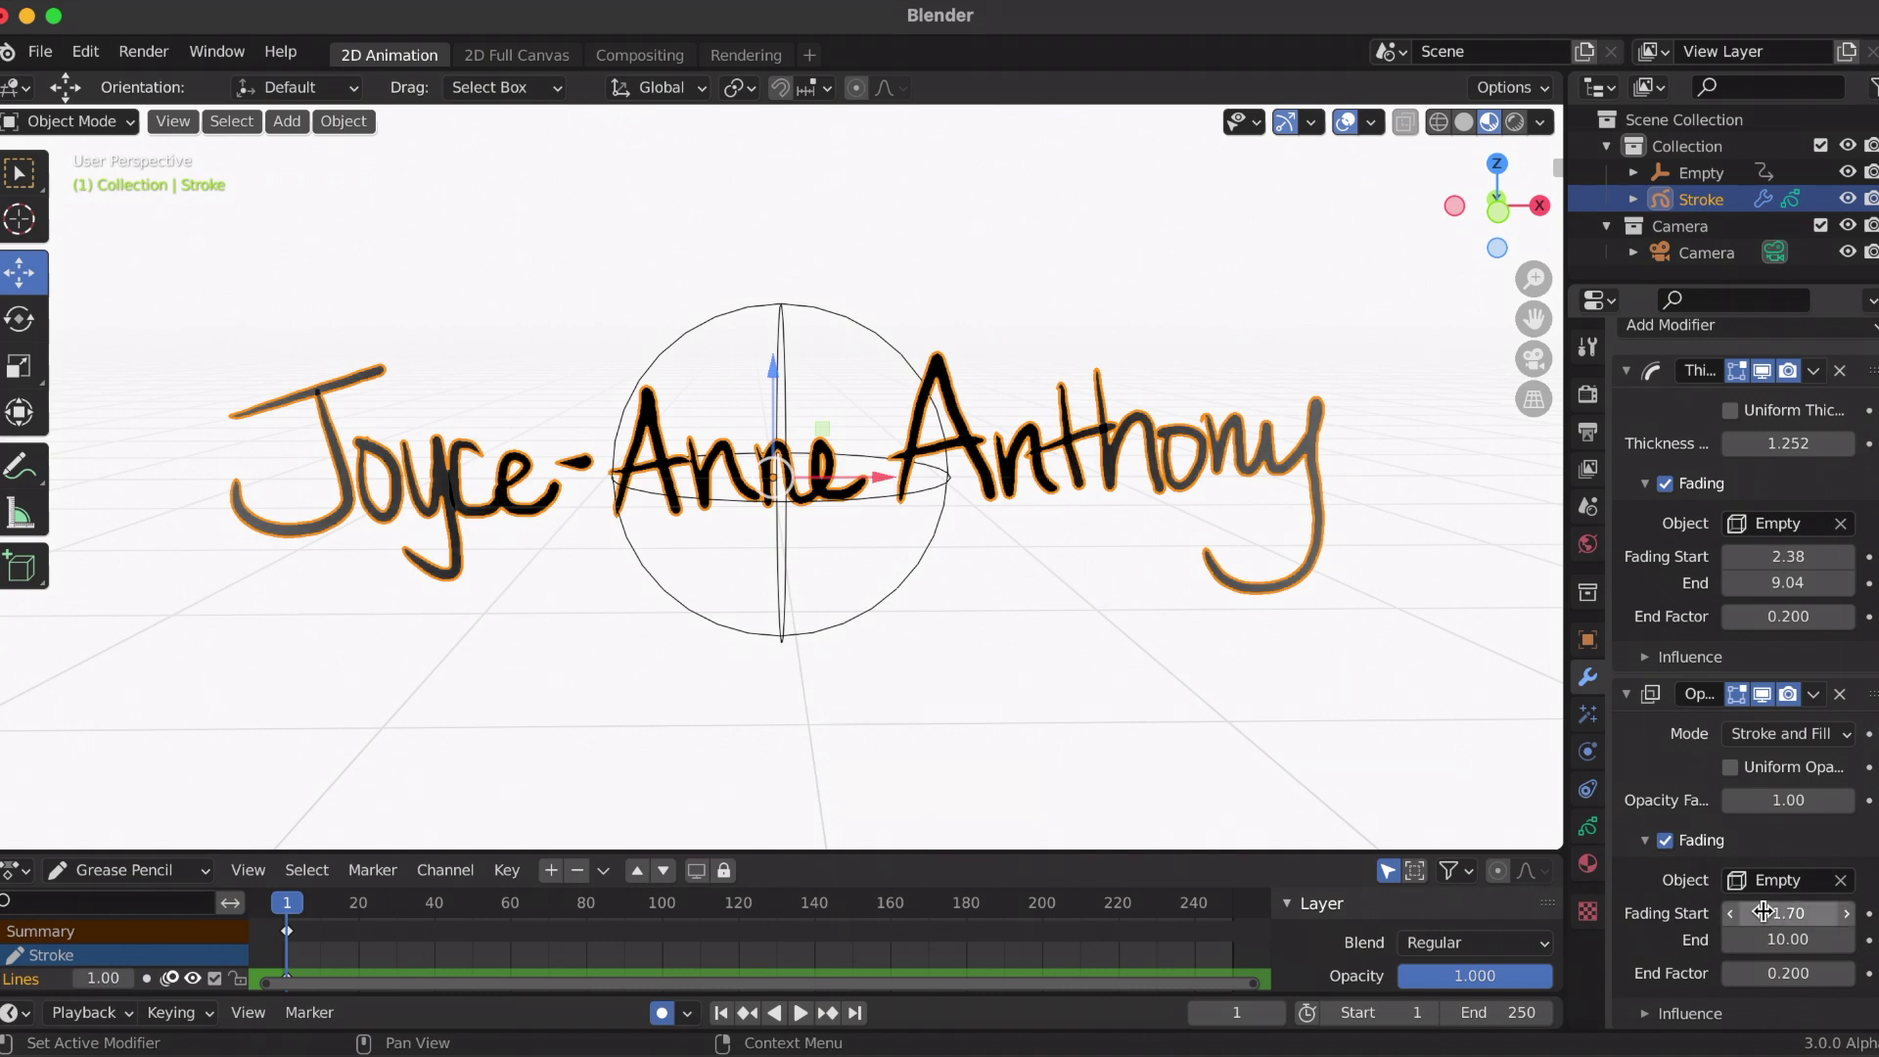
# Move the Empty to about 0.06 m in X and shift it along Z to test the opacity fade.
pyautogui.click(790, 308)
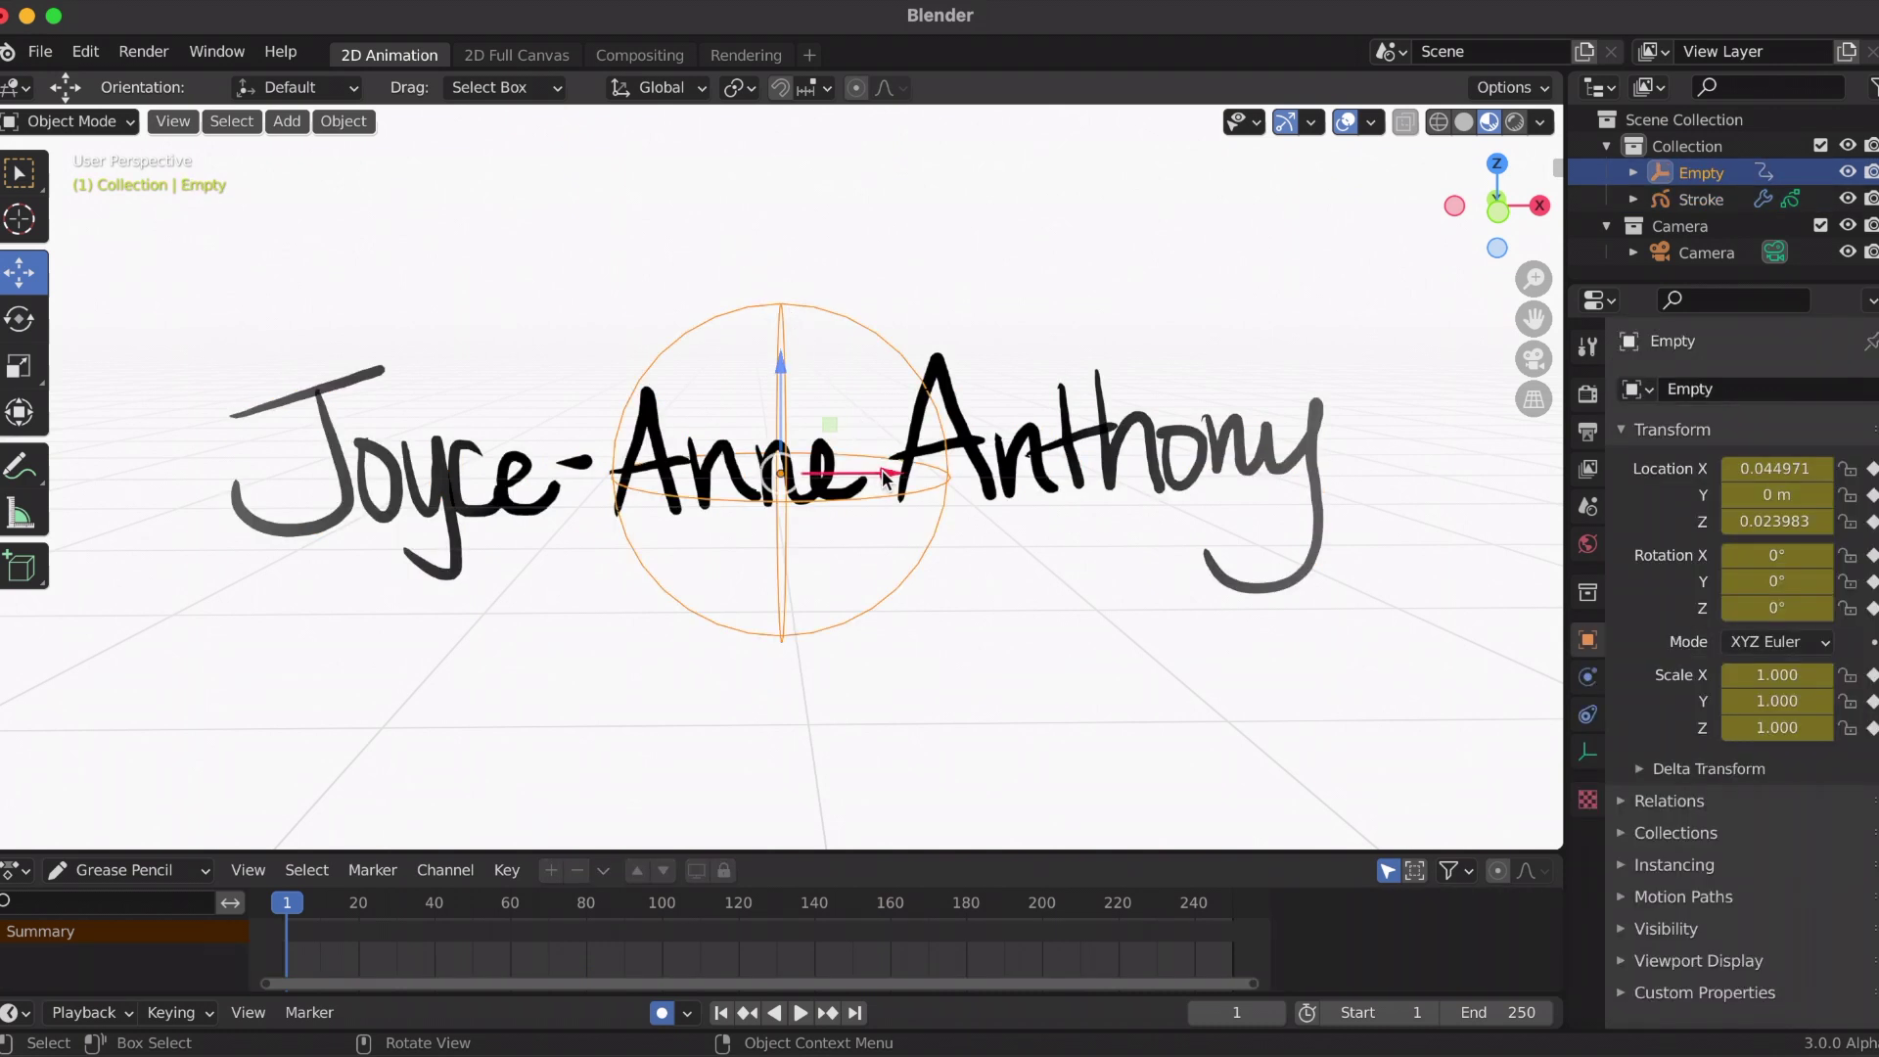
pyautogui.moveTo(886, 480)
pyautogui.mouseDown()
pyautogui.moveTo(19, 511)
pyautogui.moveTo(982, 519)
pyautogui.moveTo(603, 549)
pyautogui.moveTo(226, 533)
pyautogui.moveTo(806, 545)
pyautogui.moveTo(1230, 516)
pyautogui.moveTo(51, 492)
pyautogui.moveTo(957, 490)
pyautogui.moveTo(861, 496)
pyautogui.moveTo(876, 501)
pyautogui.mouseUp()
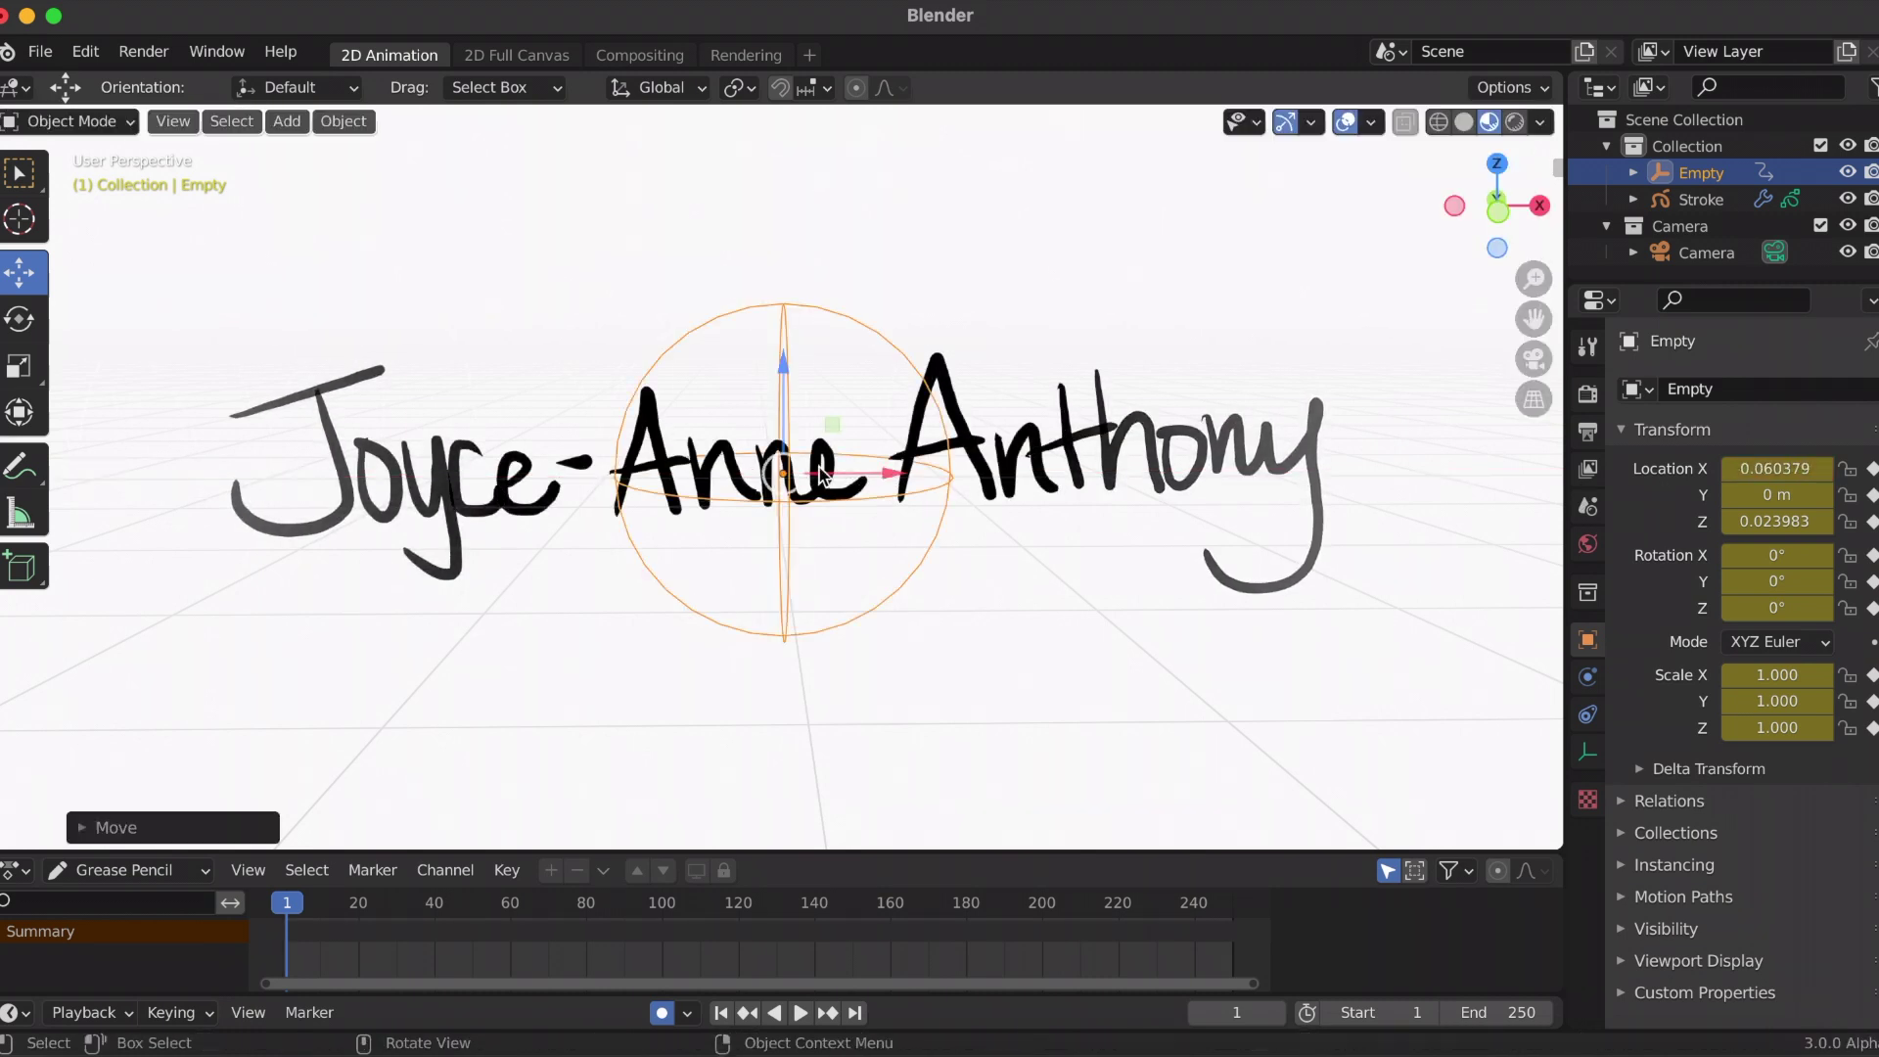
pyautogui.moveTo(783, 380); pyautogui.dragTo(819, 830)
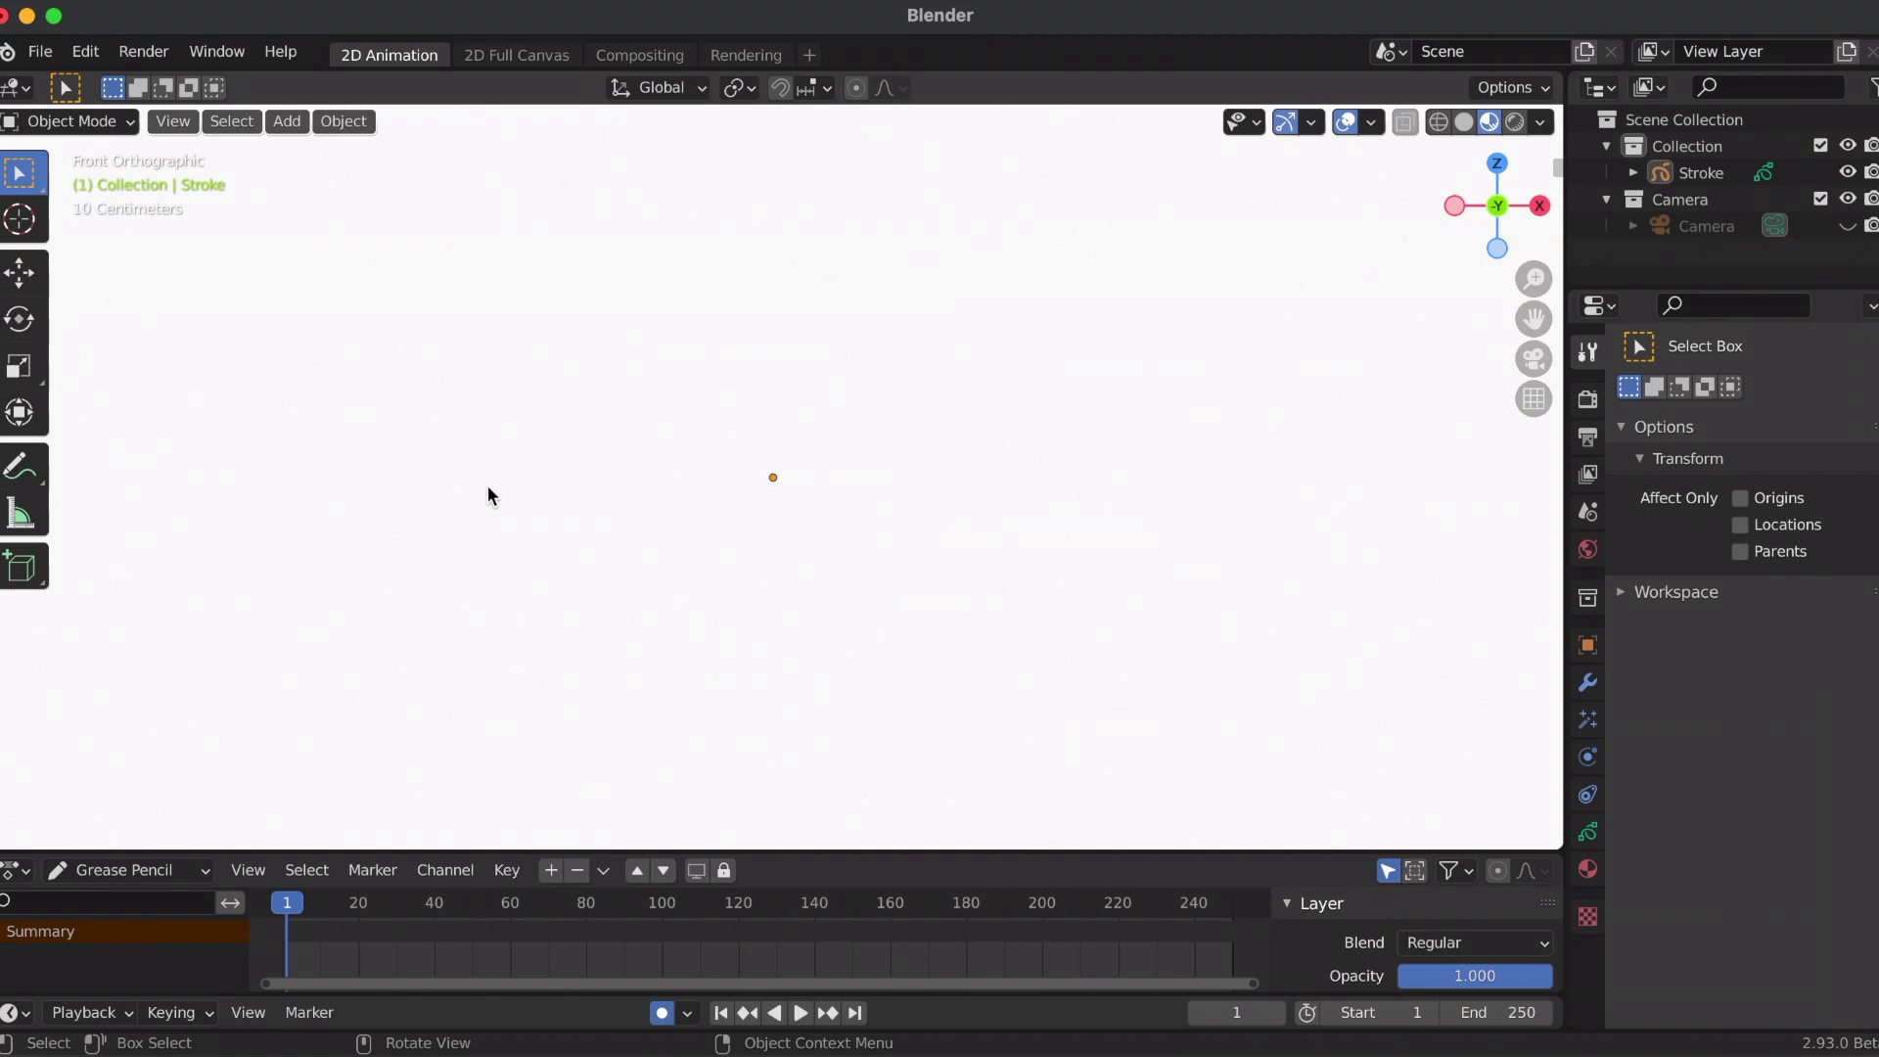
# Add a blank Grease Pencil object to the empty scene and create a new layer in it.
pyautogui.hotkey('shift', 'a')
pyautogui.moveTo(603, 401)
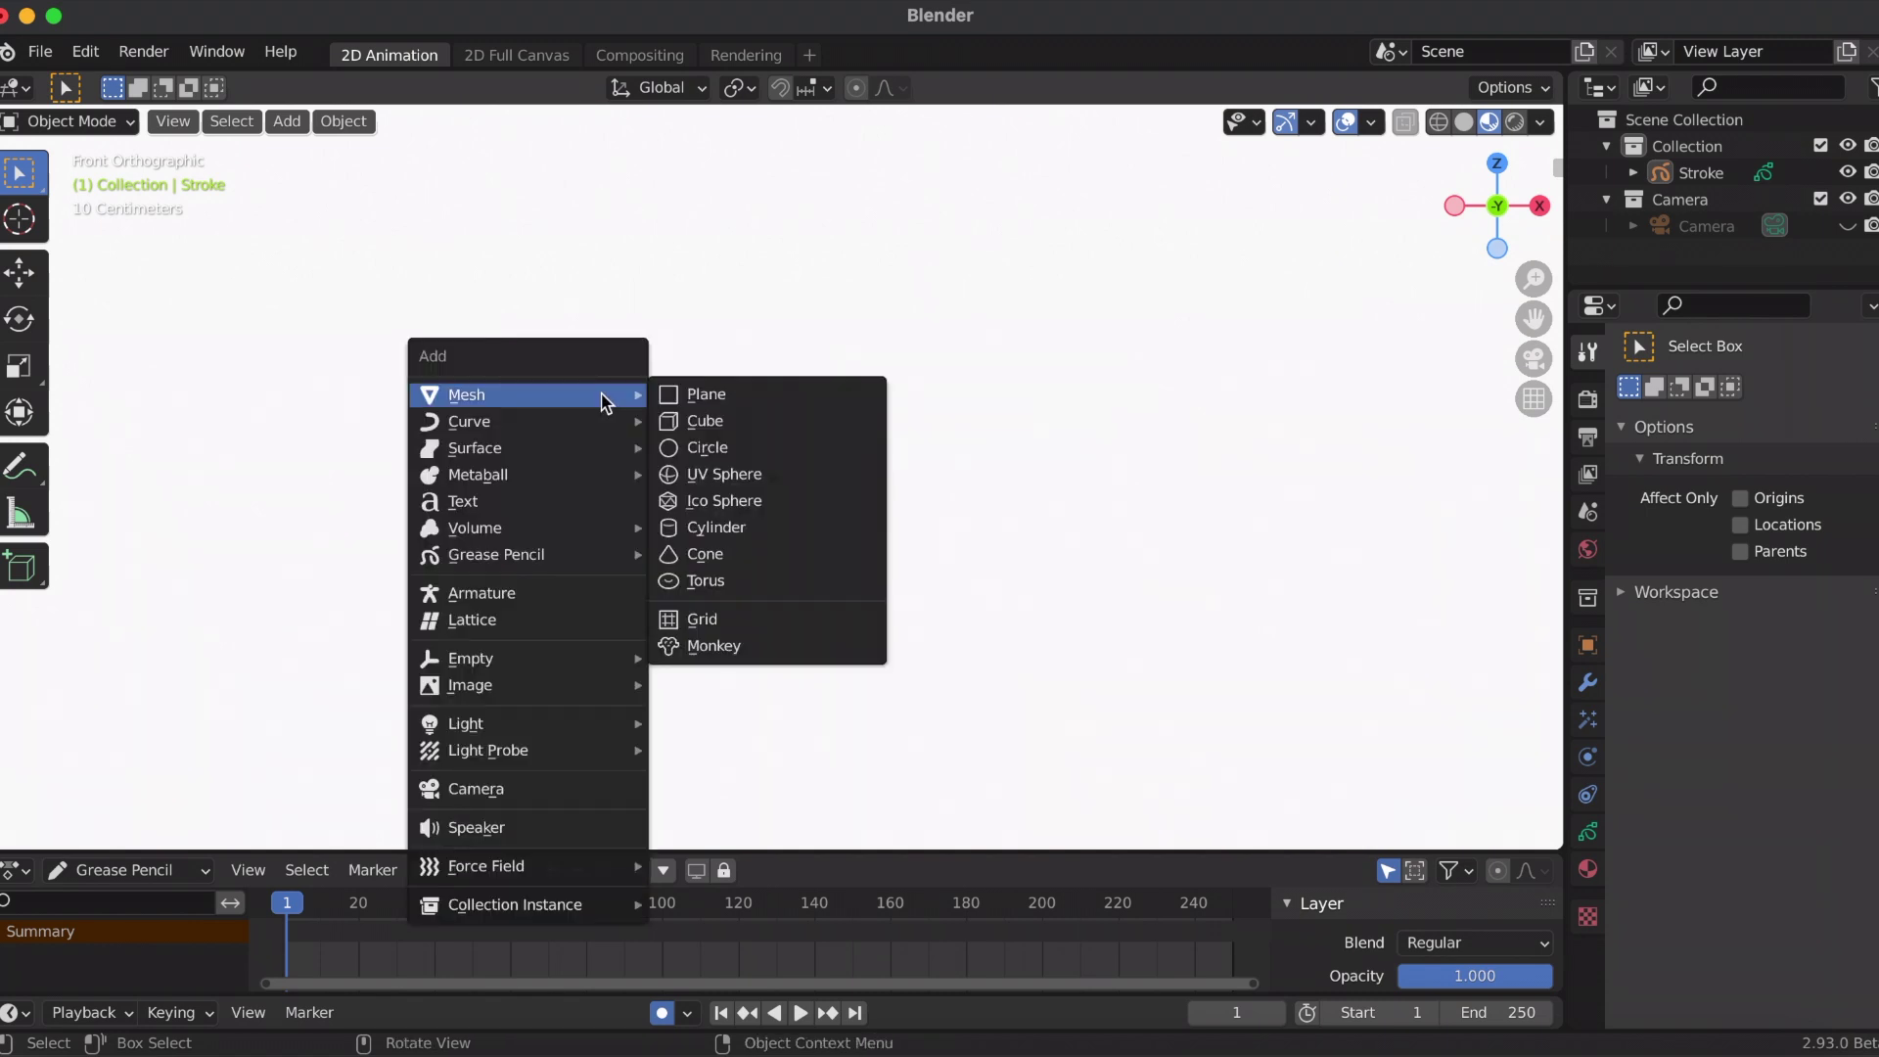
pyautogui.moveTo(529, 557)
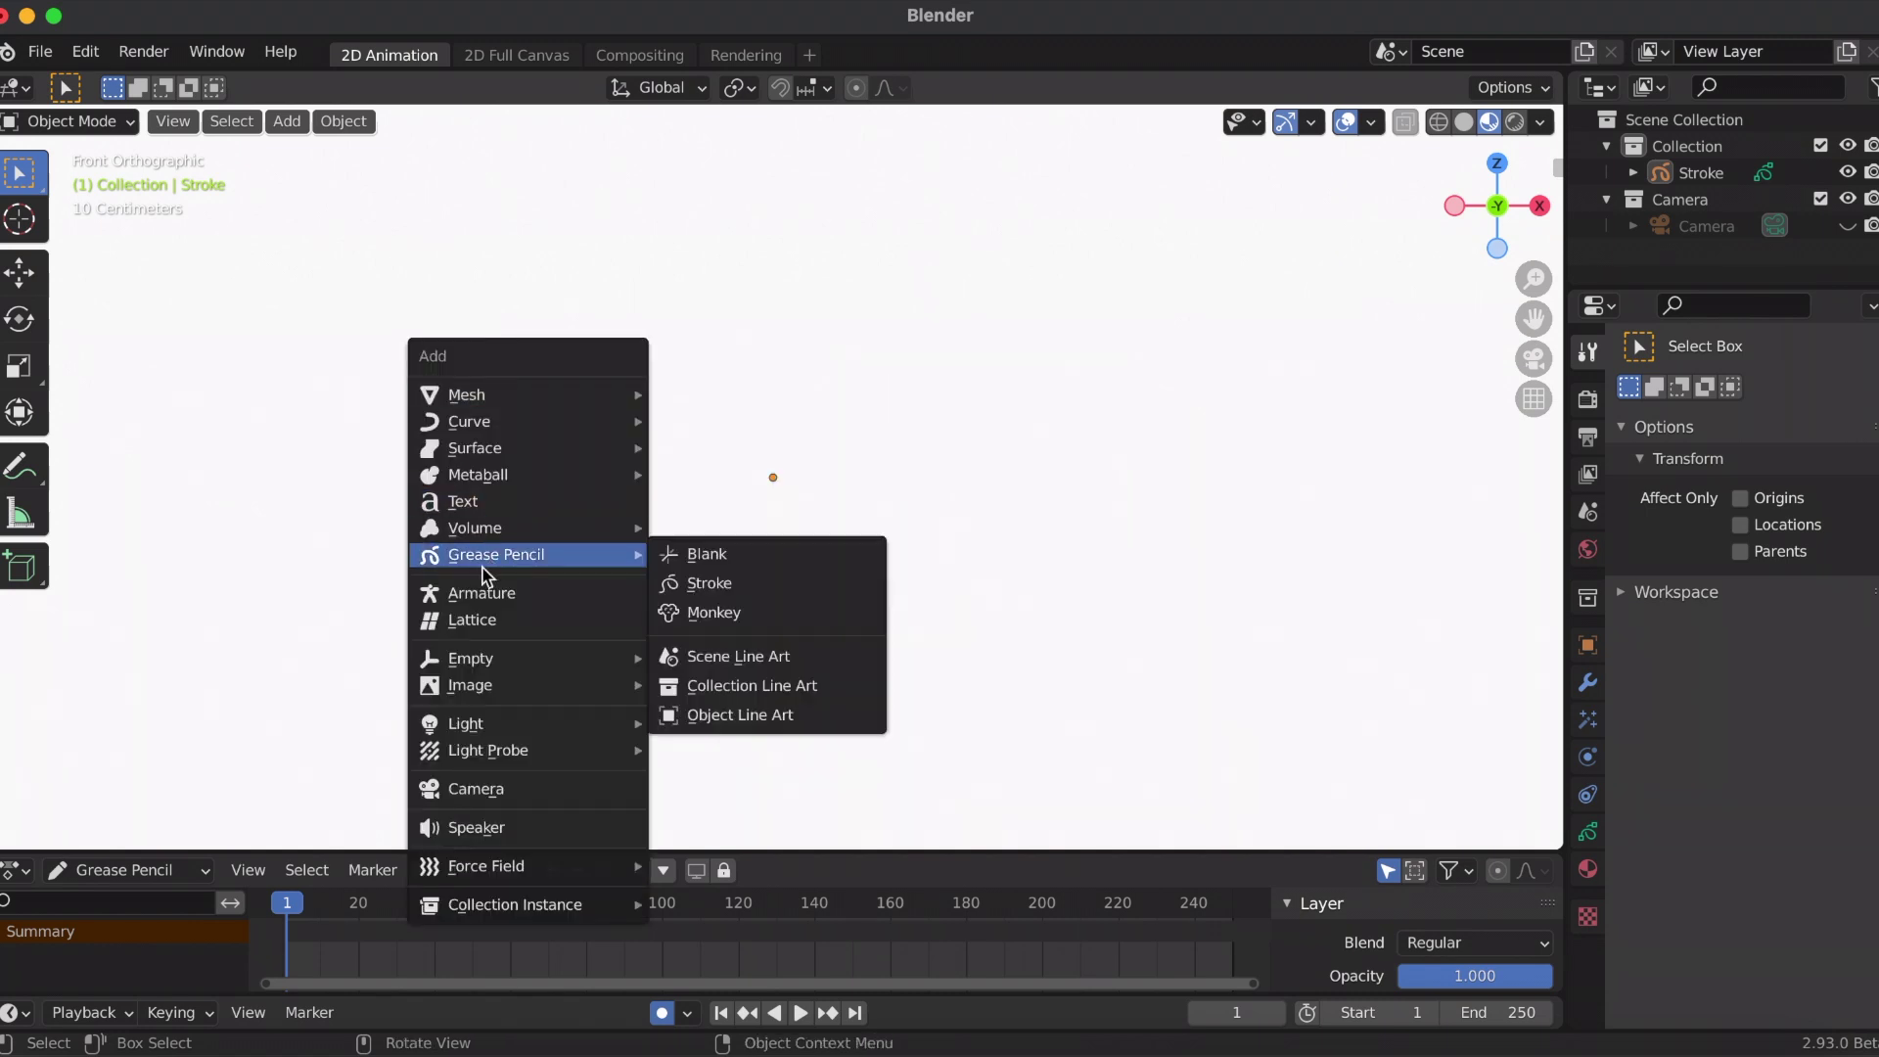
pyautogui.click(780, 563)
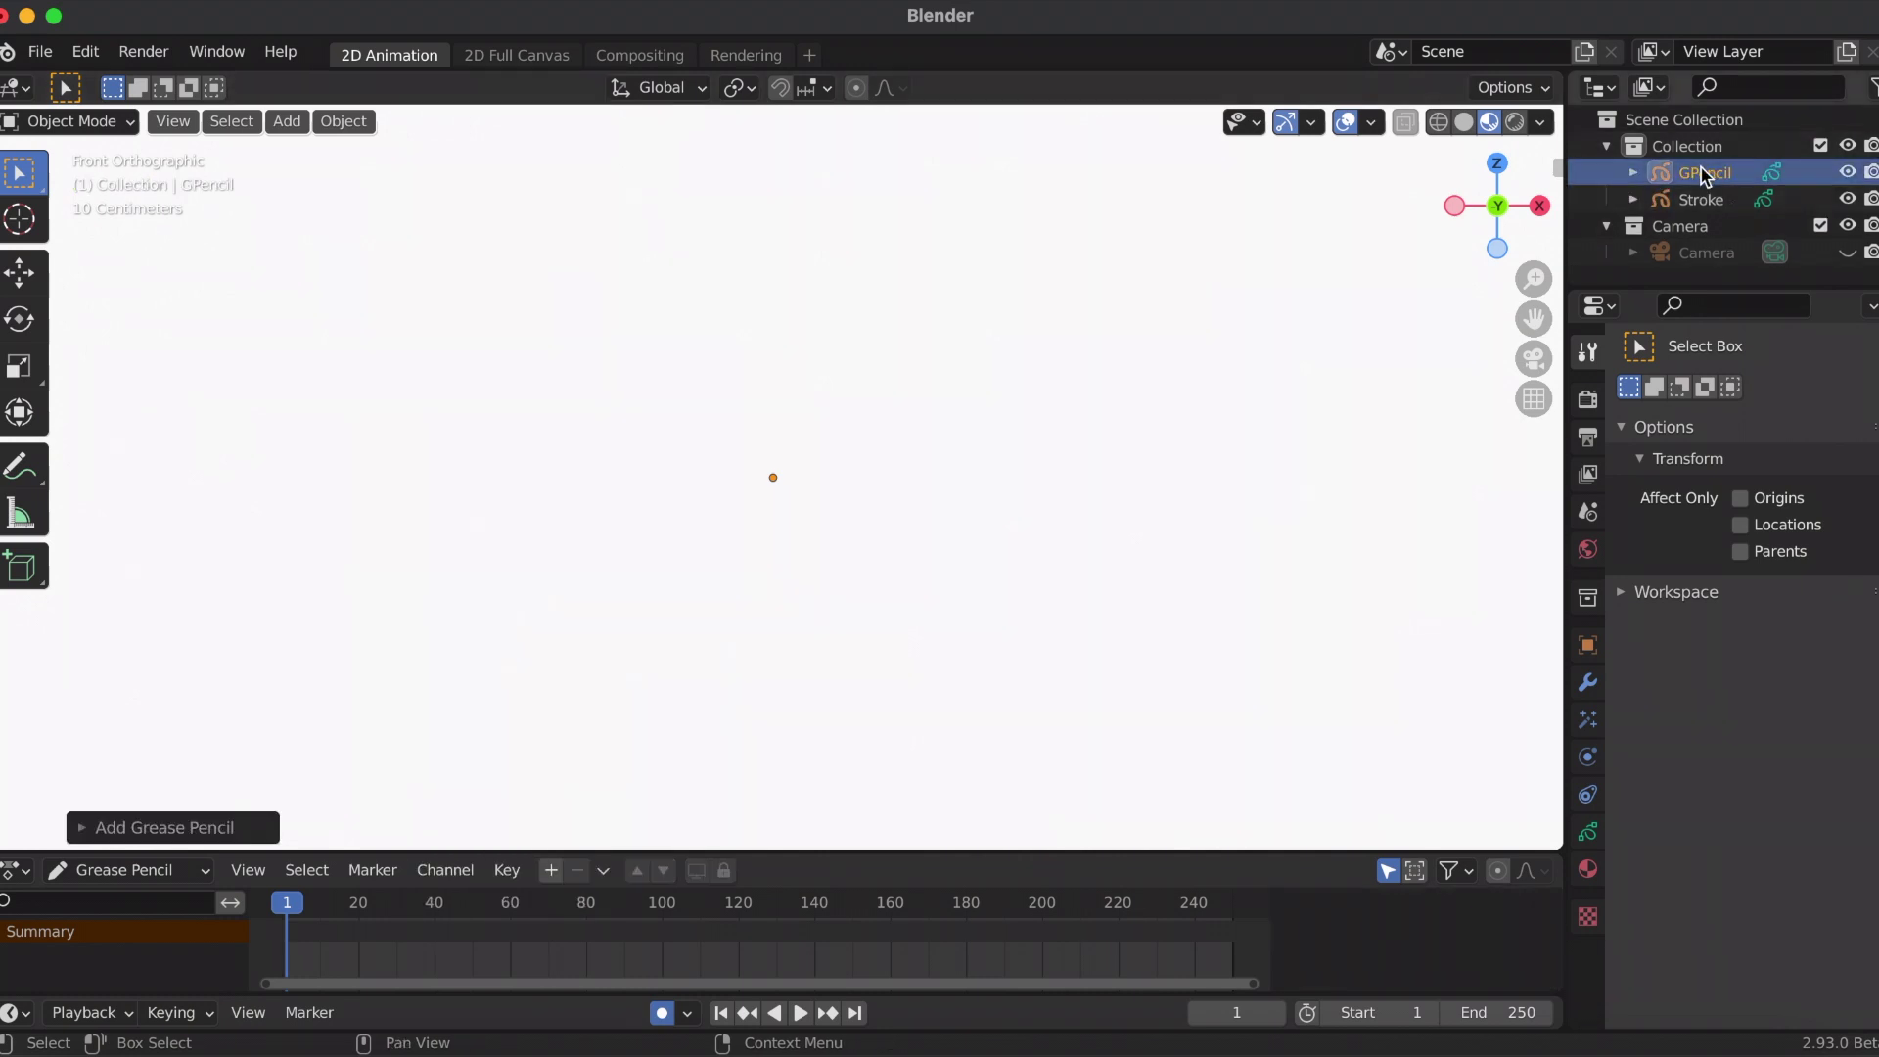
pyautogui.click(1587, 831)
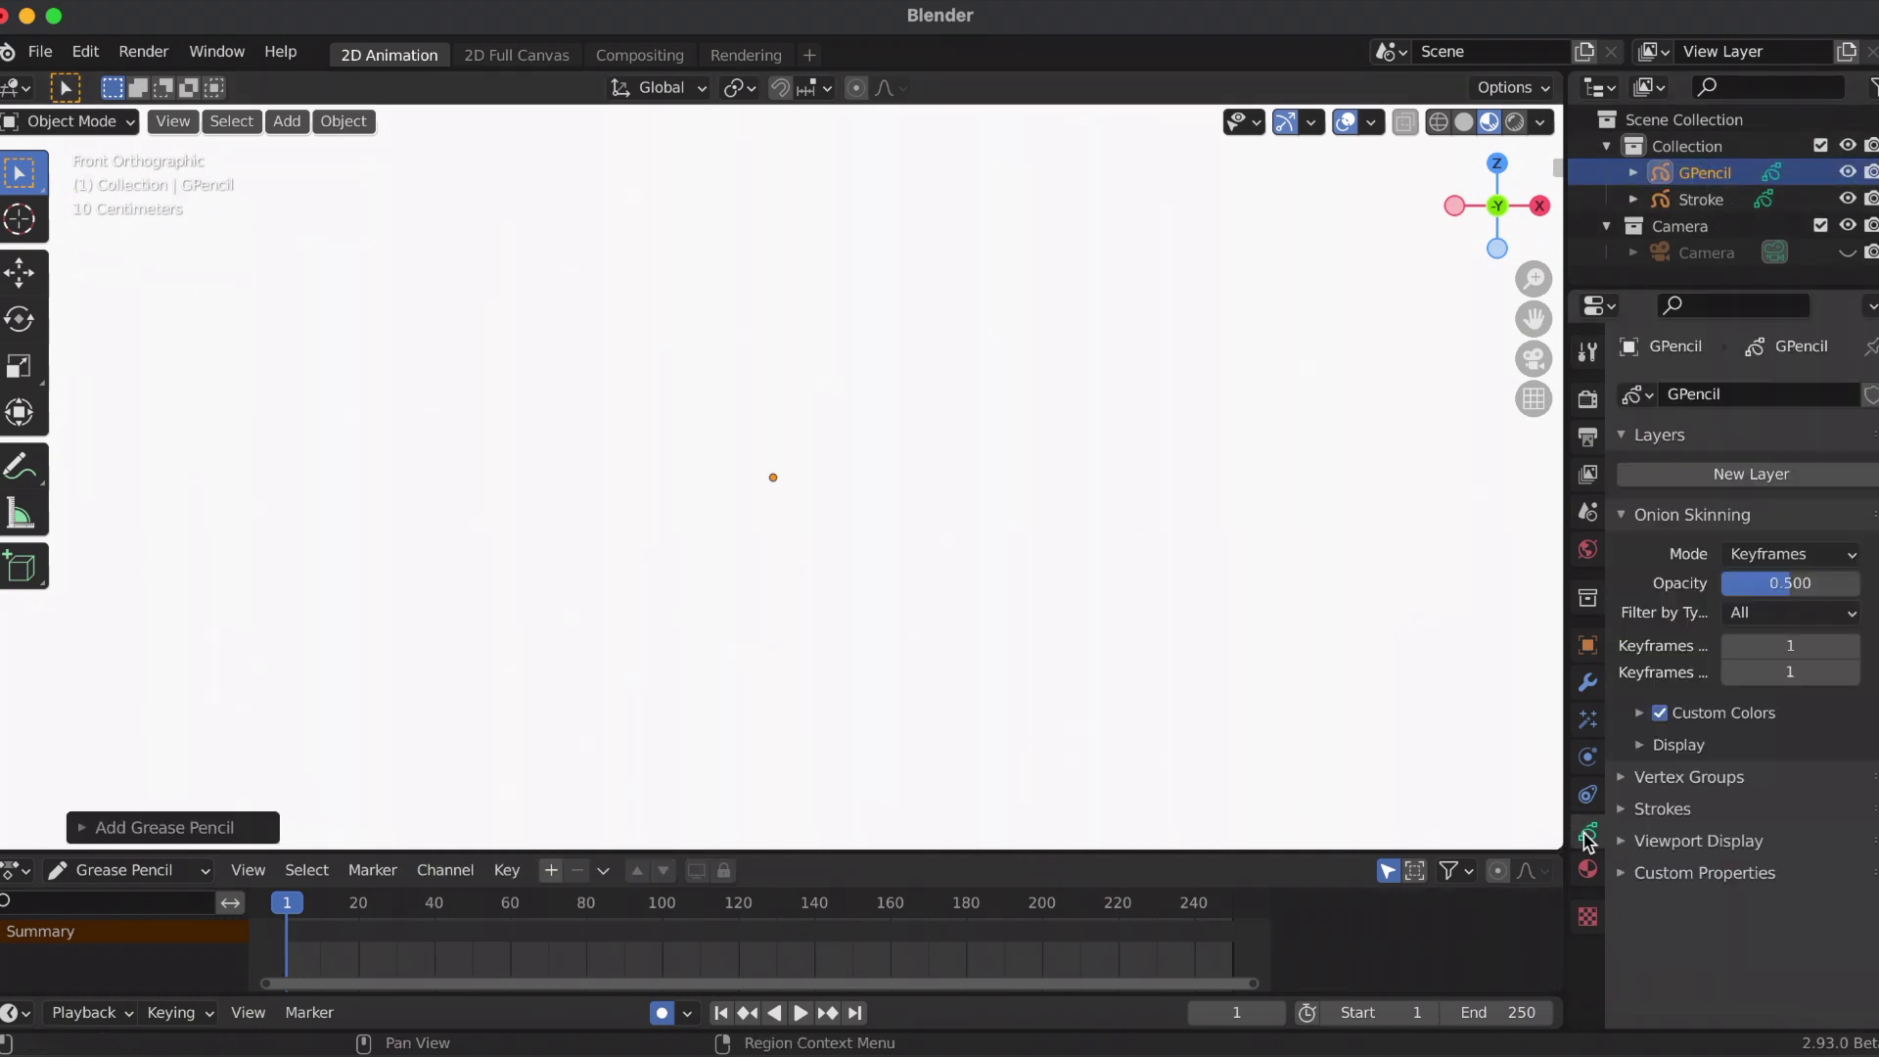
pyautogui.click(1738, 486)
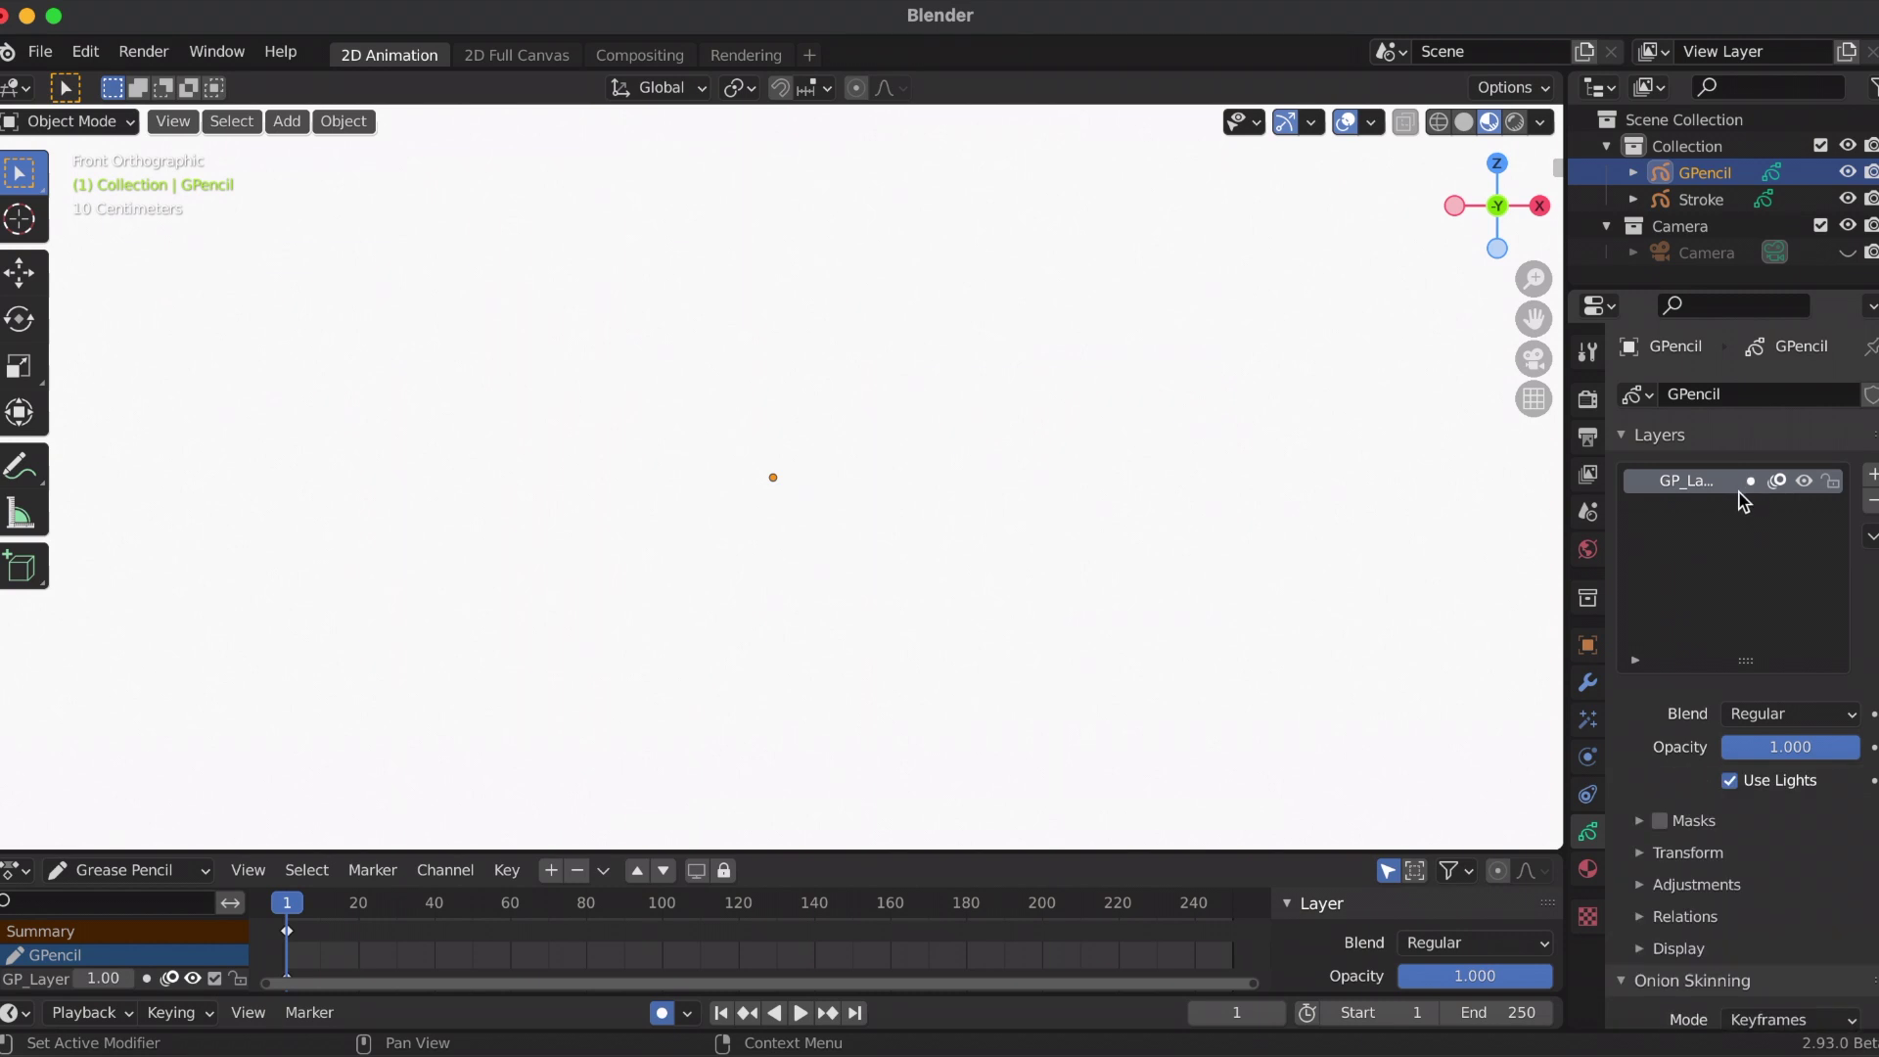
# Create a new material for the blank GPencil object.
pyautogui.click(1588, 868)
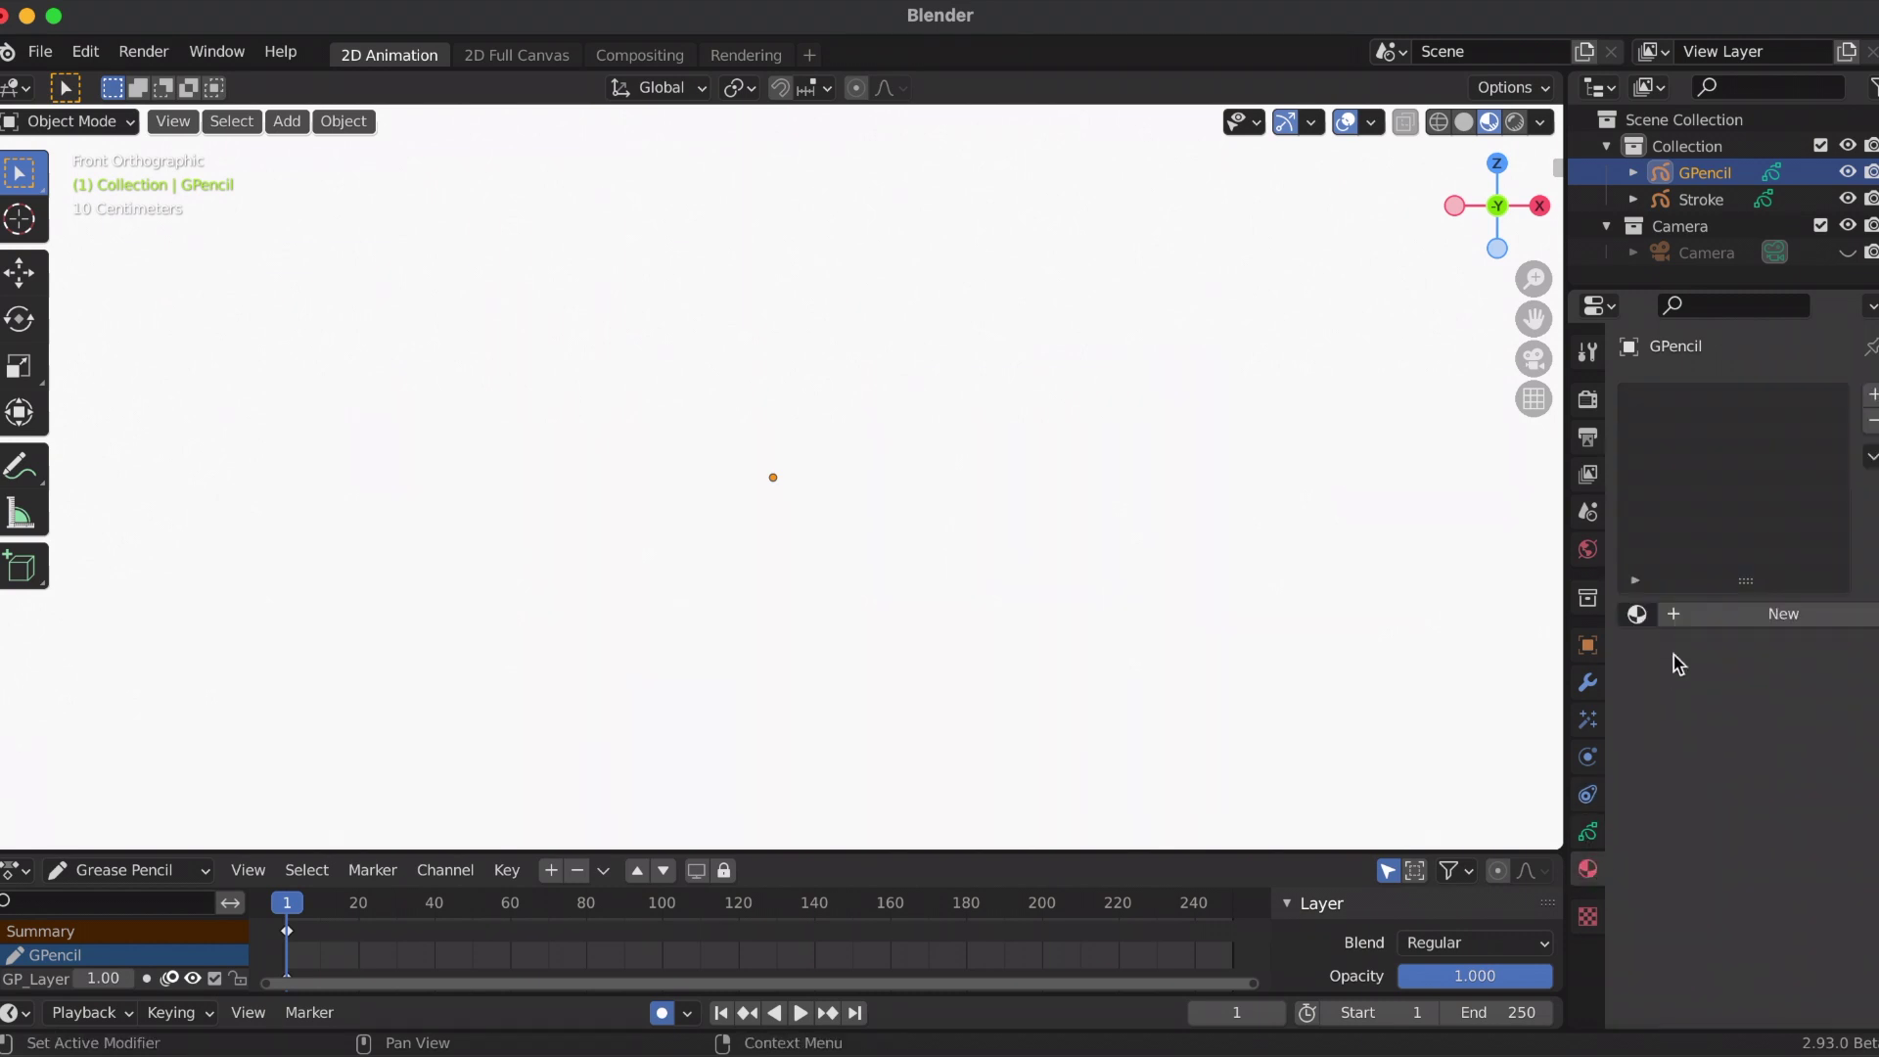
pyautogui.click(1679, 626)
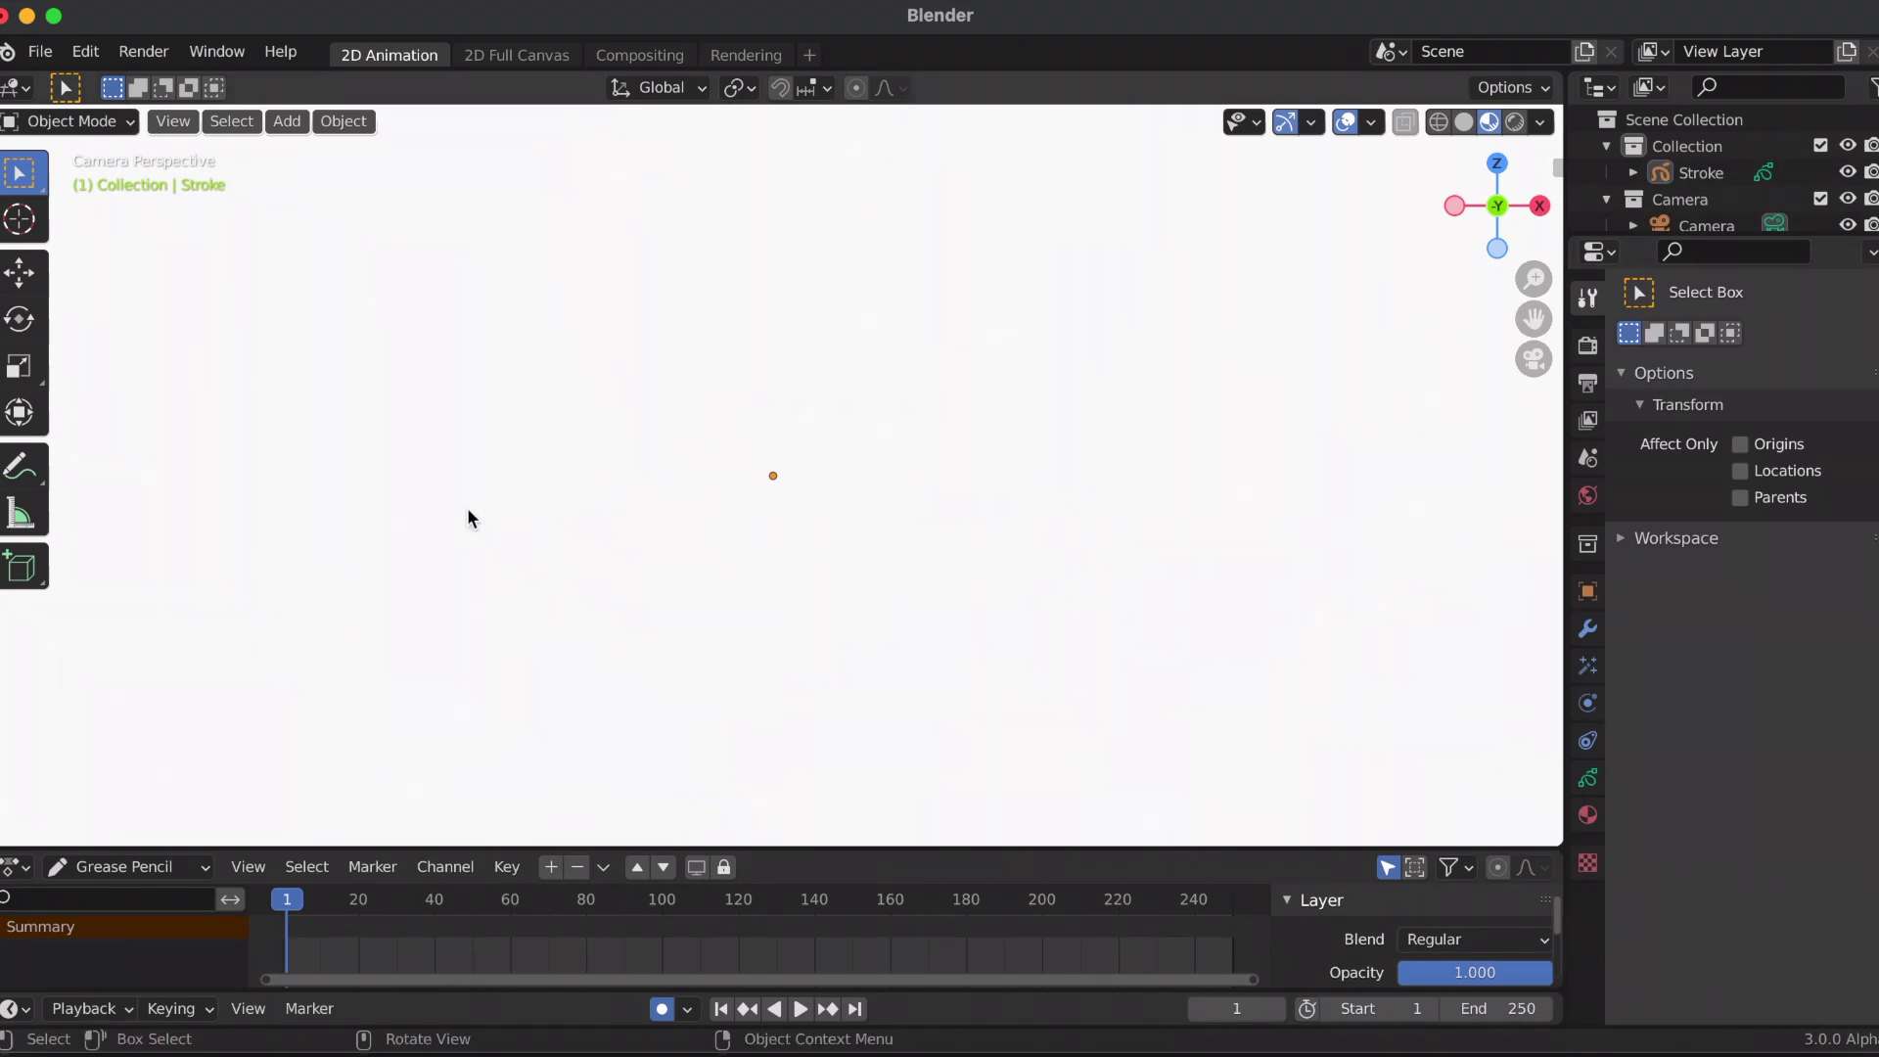
# In the Blender 3.0 Alpha scene, add a blank Grease Pencil object and inspect its default layer and material.
pyautogui.hotkey('shift', 'a')
pyautogui.moveTo(533, 448)
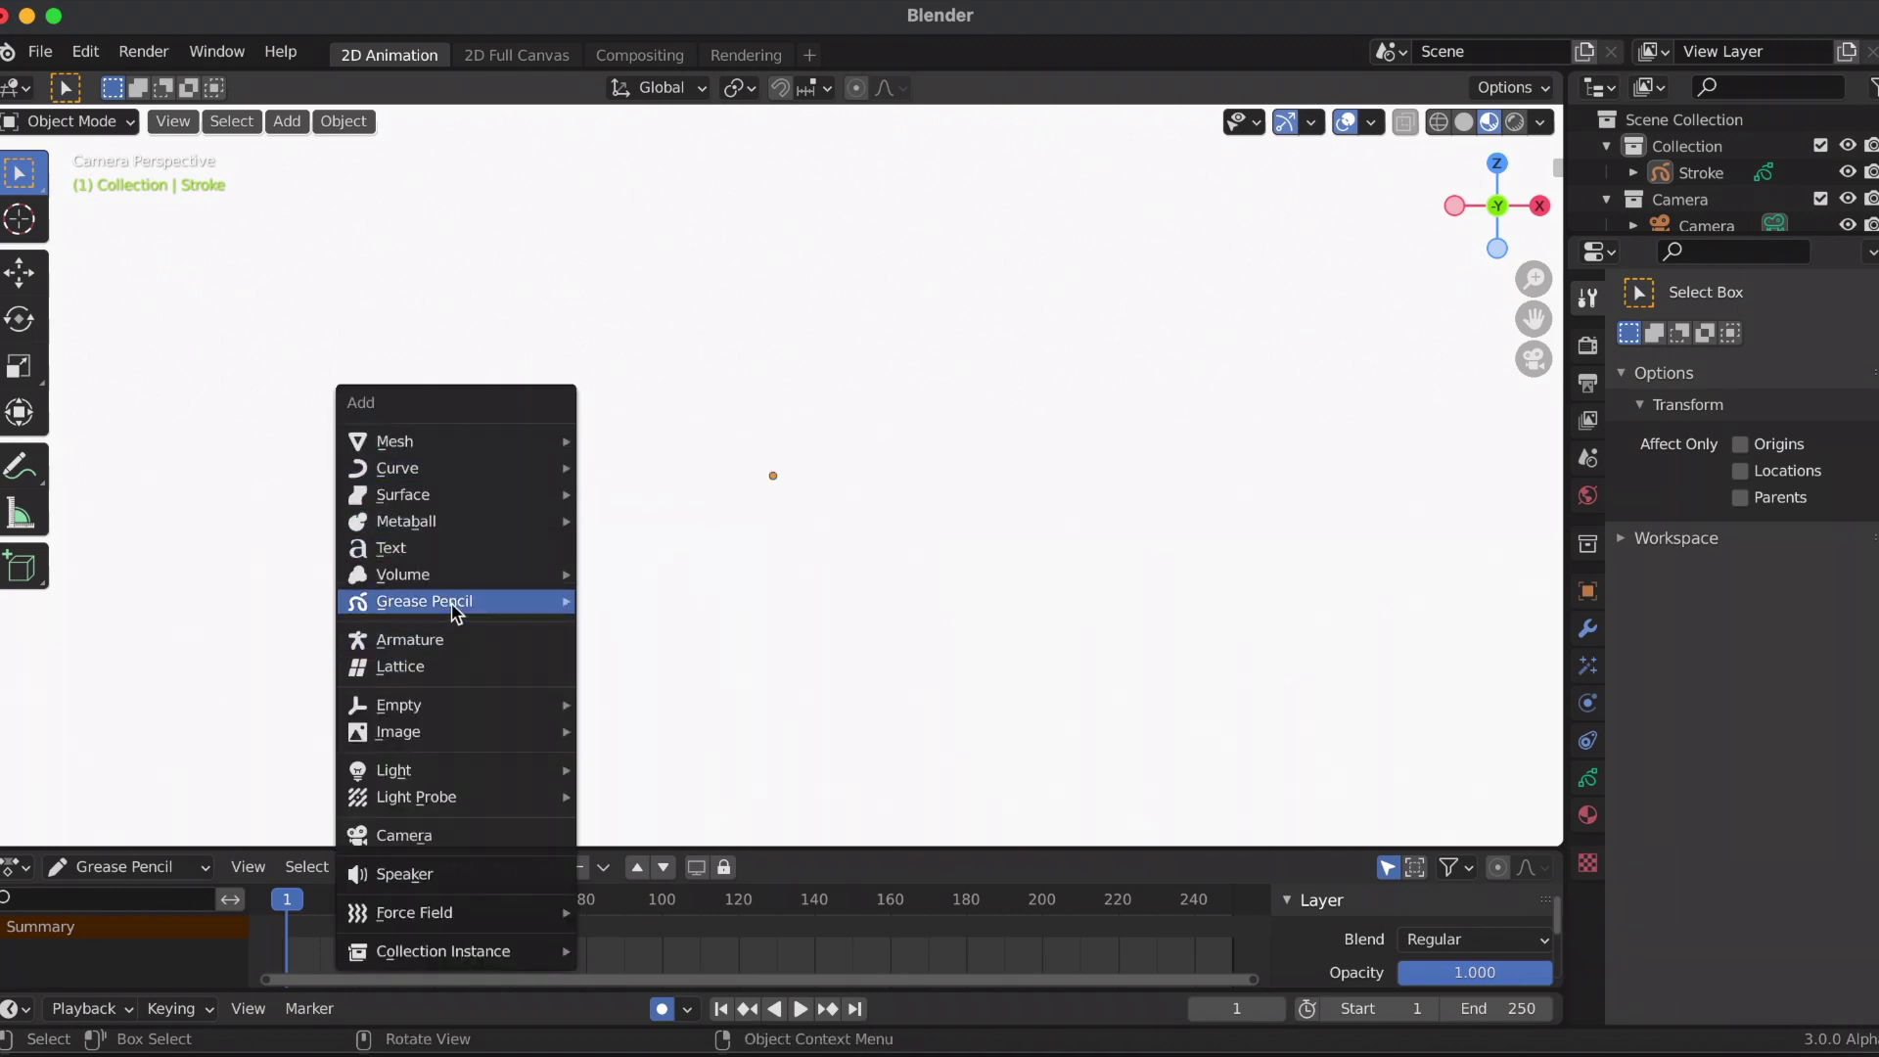
pyautogui.moveTo(499, 612)
pyautogui.click(739, 623)
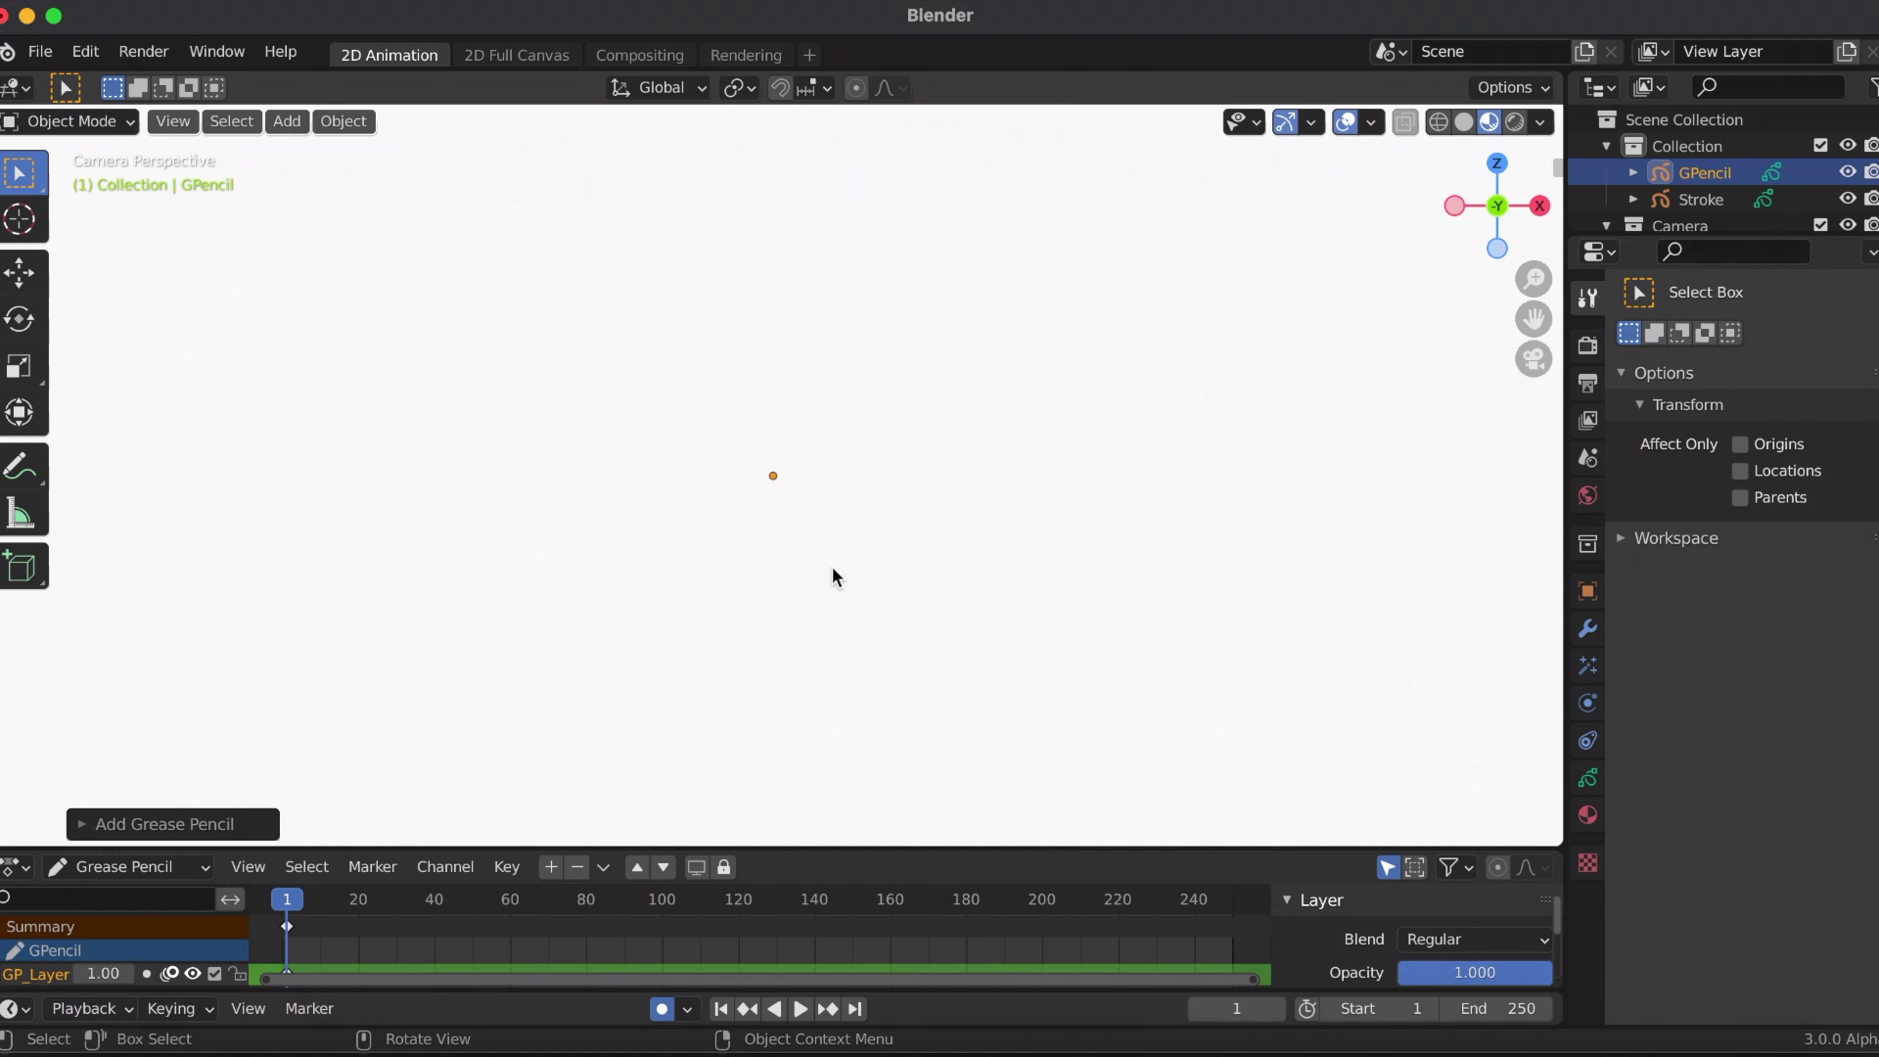
pyautogui.click(1588, 780)
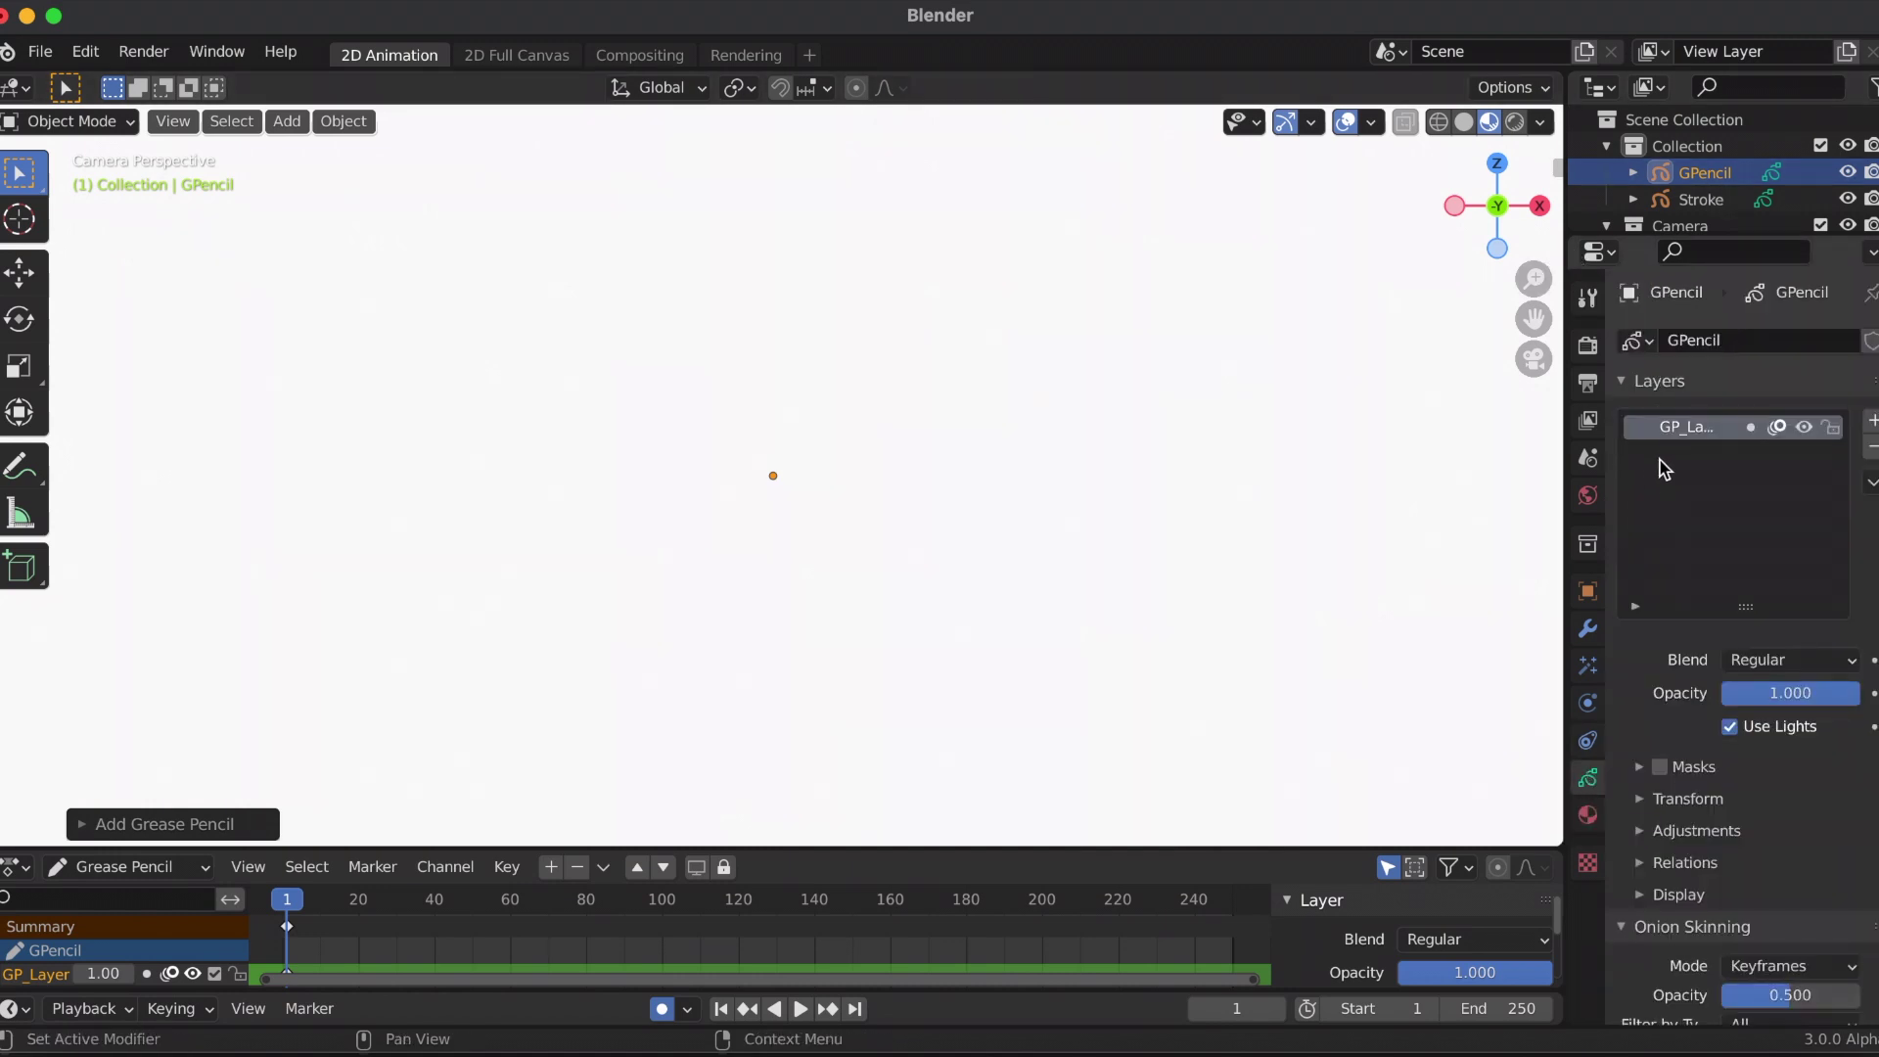
pyautogui.click(1582, 818)
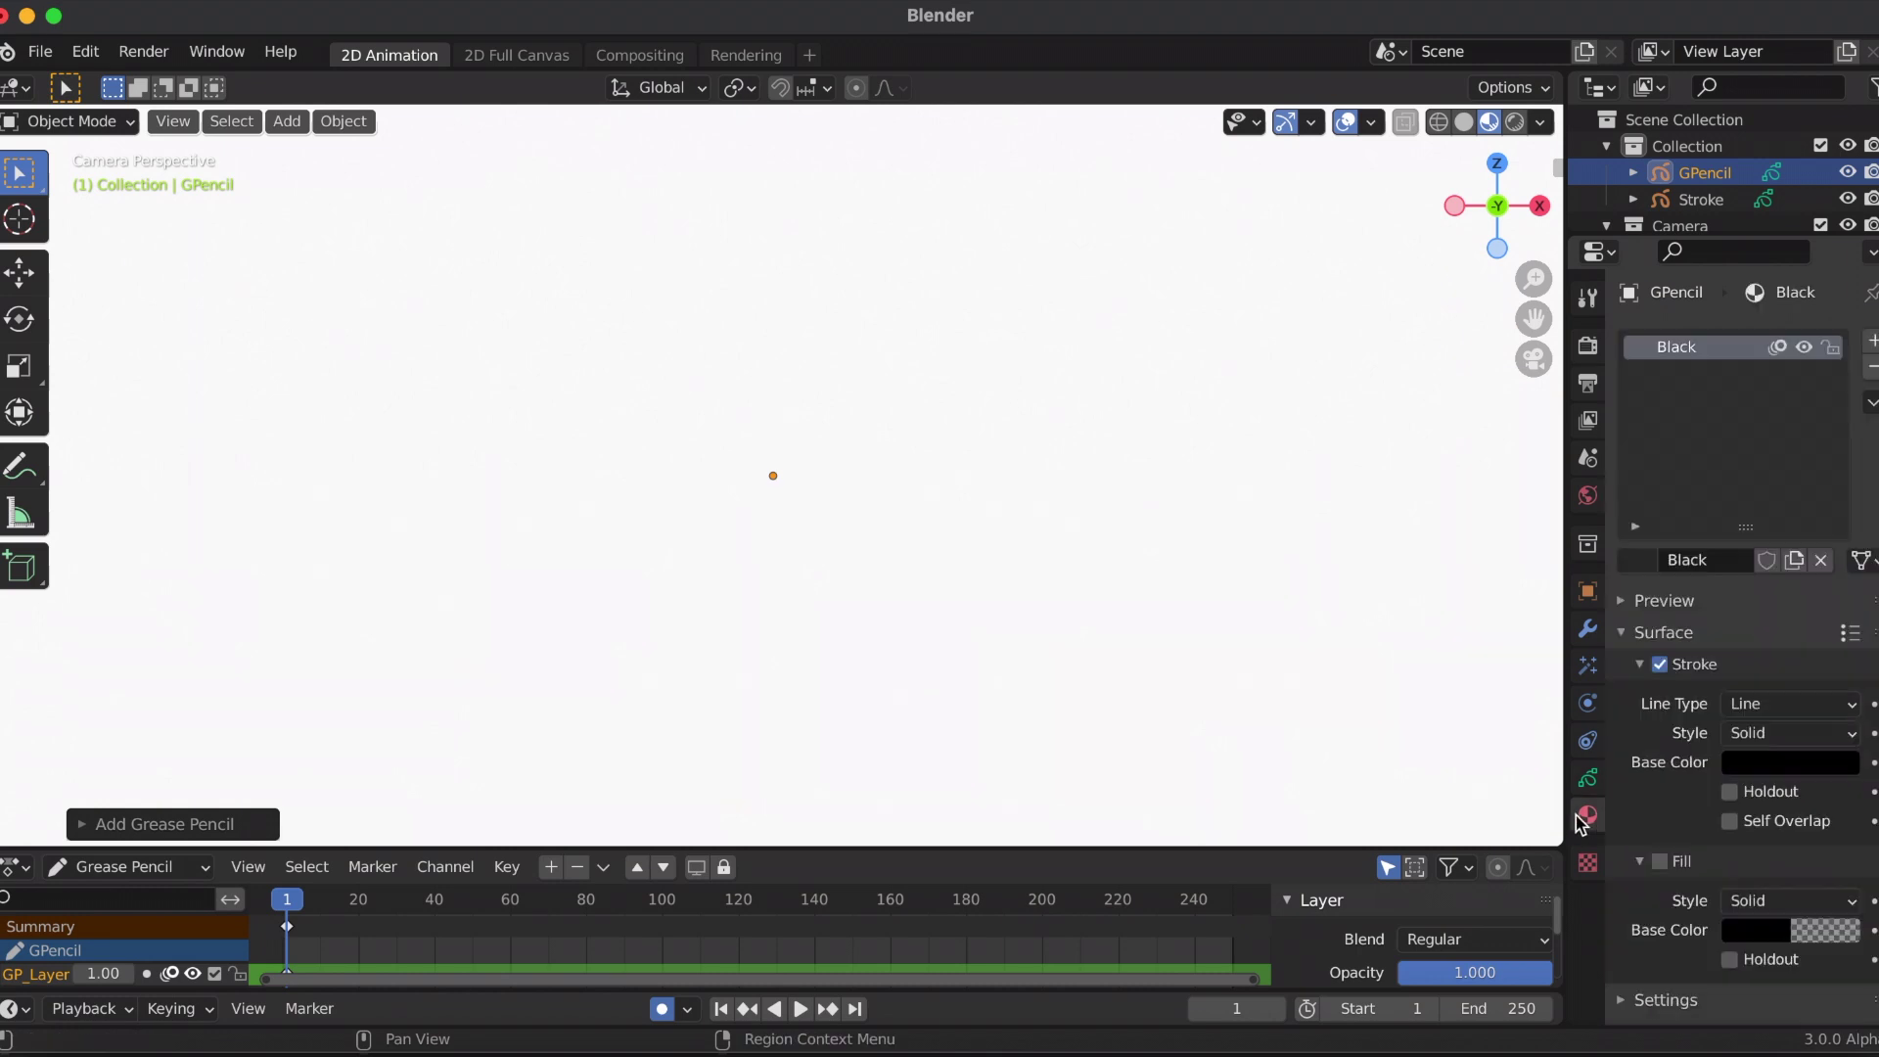
# Switch the GPencil object to Draw Mode and sketch freehand pencil strokes across the canvas with the Black material.
pyautogui.click(74, 120)
pyautogui.click(80, 239)
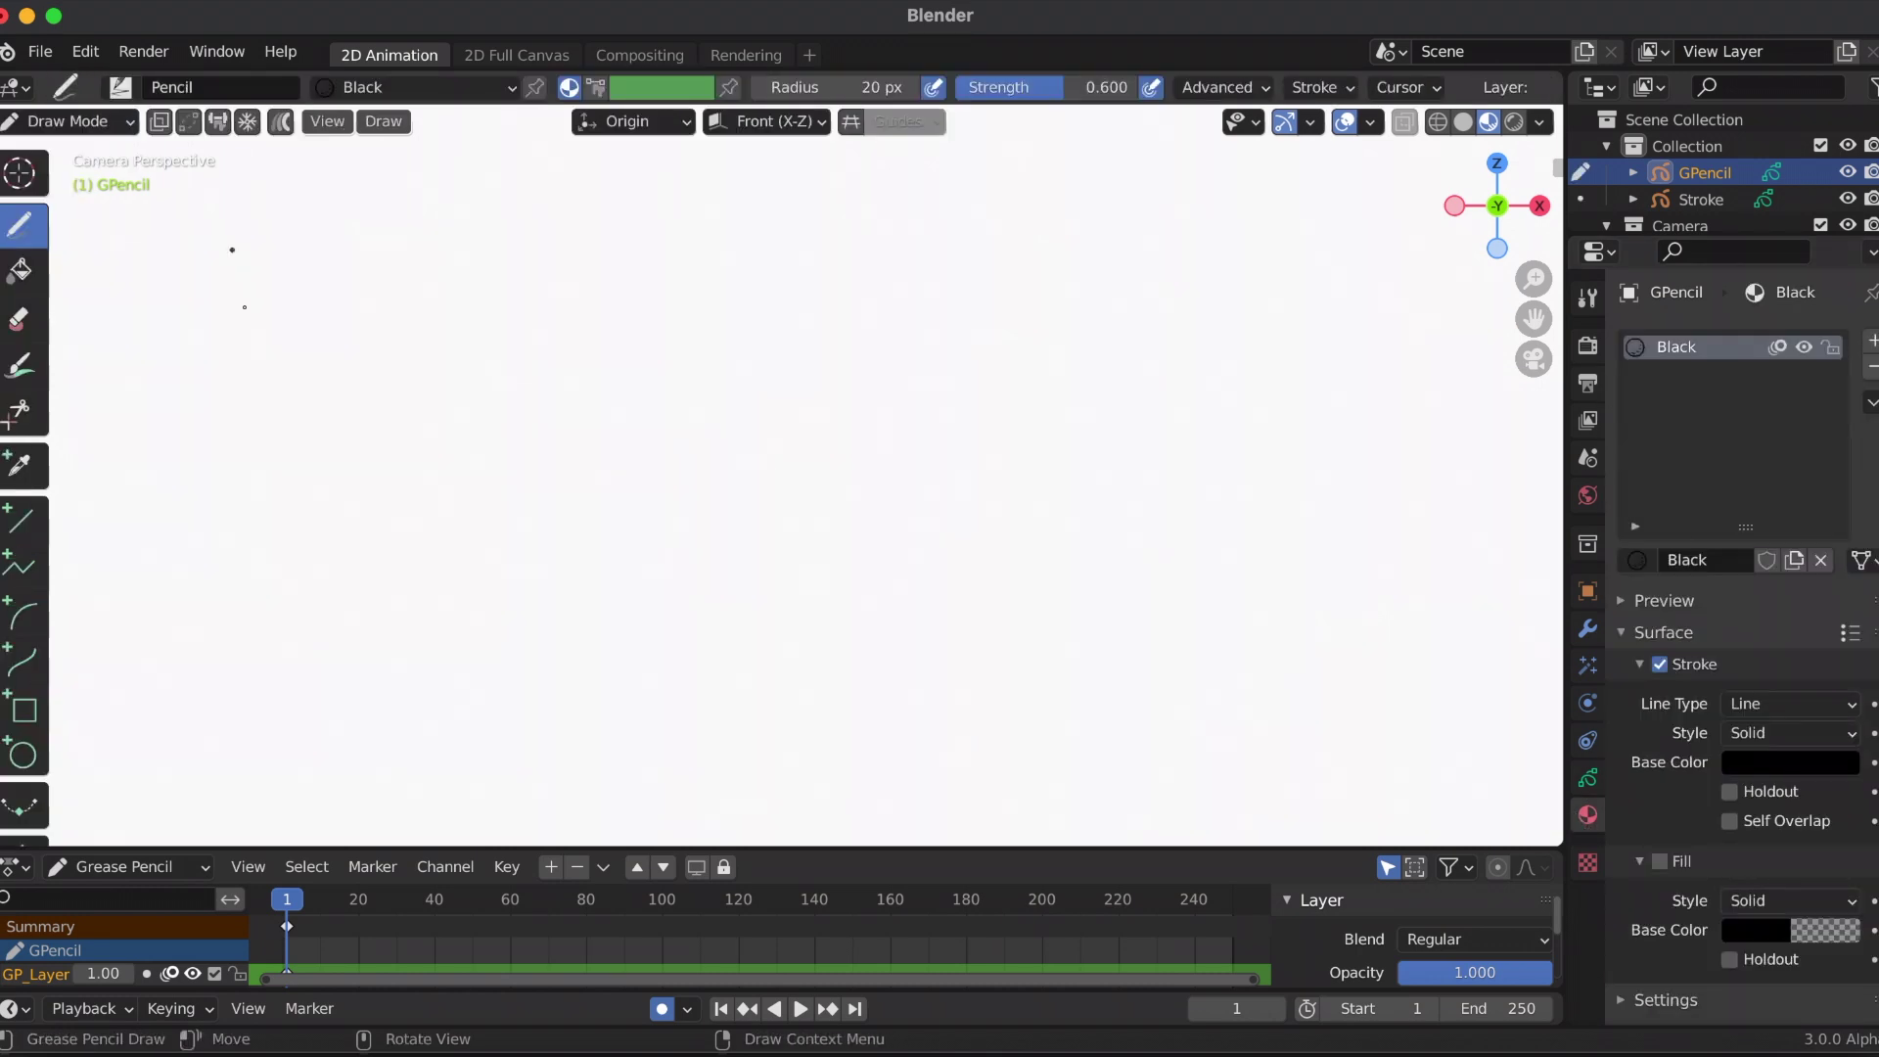
pyautogui.moveTo(209, 370)
pyautogui.mouseDown()
pyautogui.moveTo(407, 491)
pyautogui.moveTo(578, 290)
pyautogui.moveTo(768, 323)
pyautogui.moveTo(829, 562)
pyautogui.mouseUp()
pyautogui.moveTo(926, 497)
pyautogui.mouseDown()
pyautogui.moveTo(1032, 461)
pyautogui.moveTo(1211, 597)
pyautogui.mouseUp()
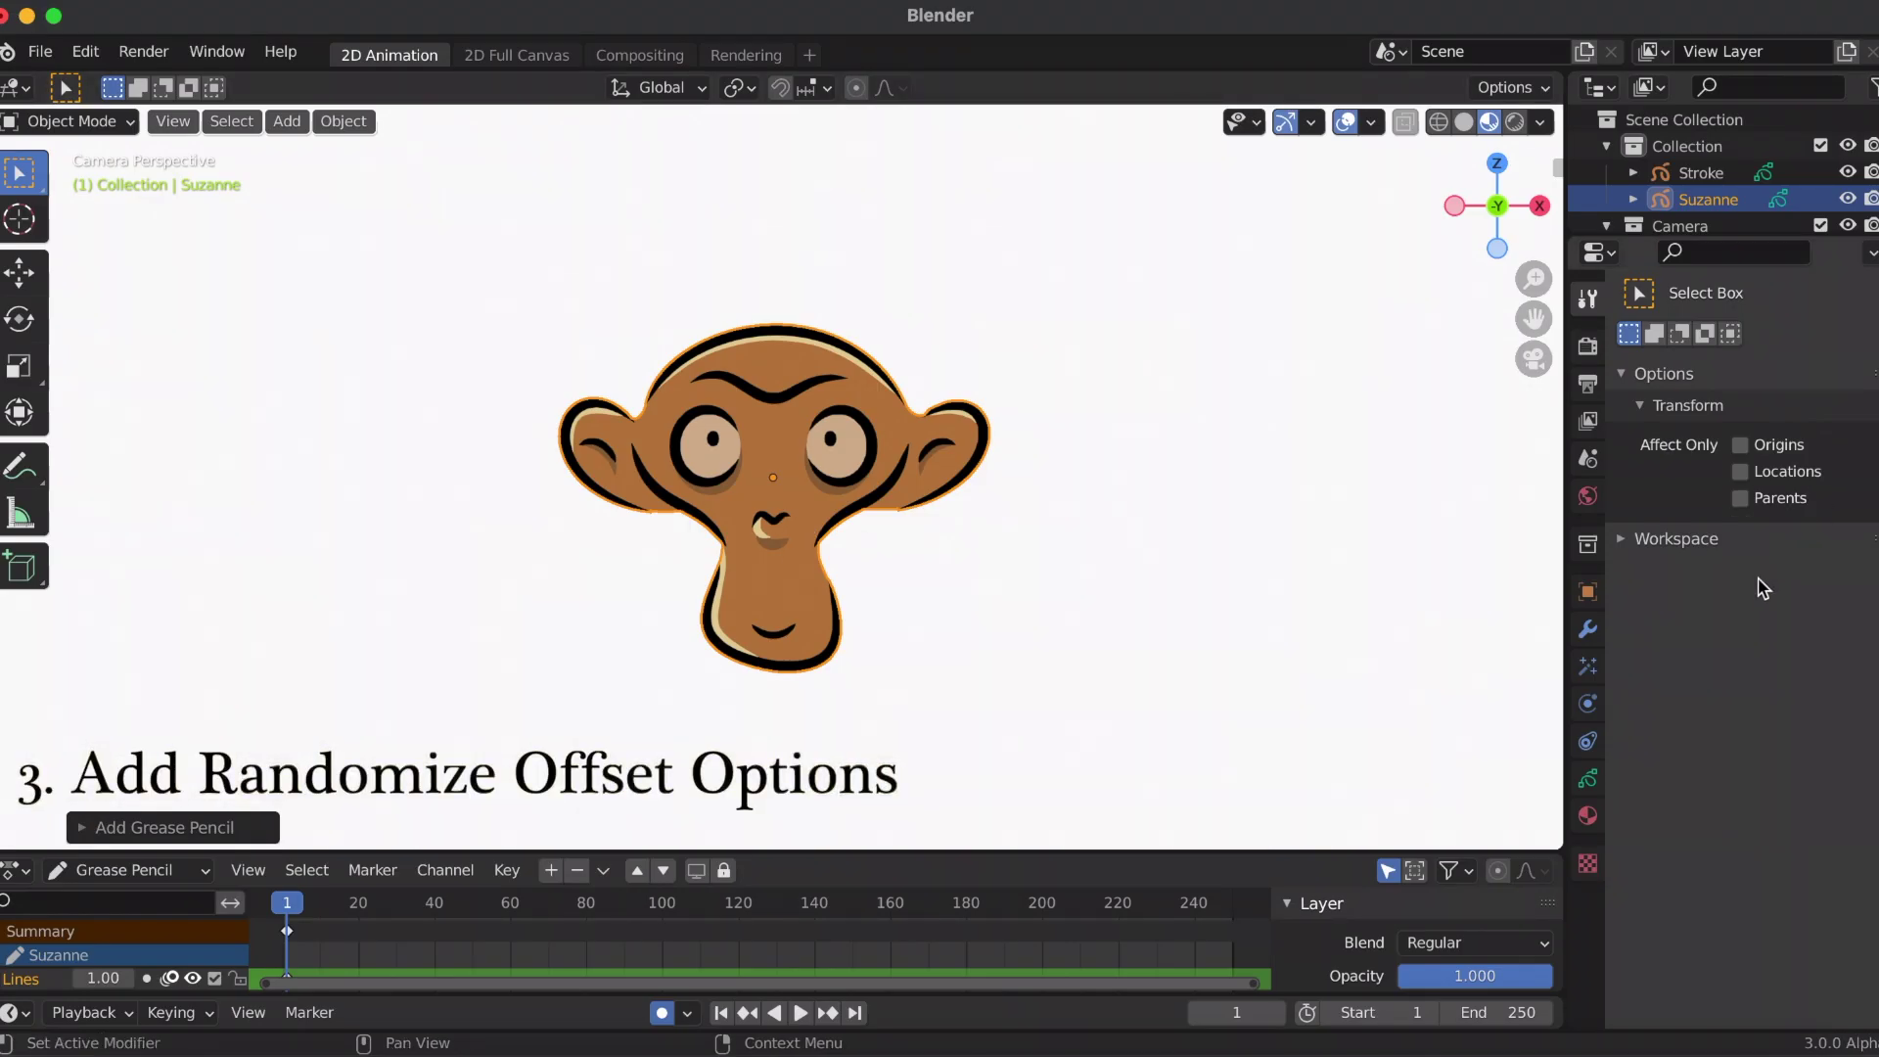
# Add an Offset modifier to the Suzanne Grease Pencil object.
pyautogui.click(1588, 628)
pyautogui.click(1713, 343)
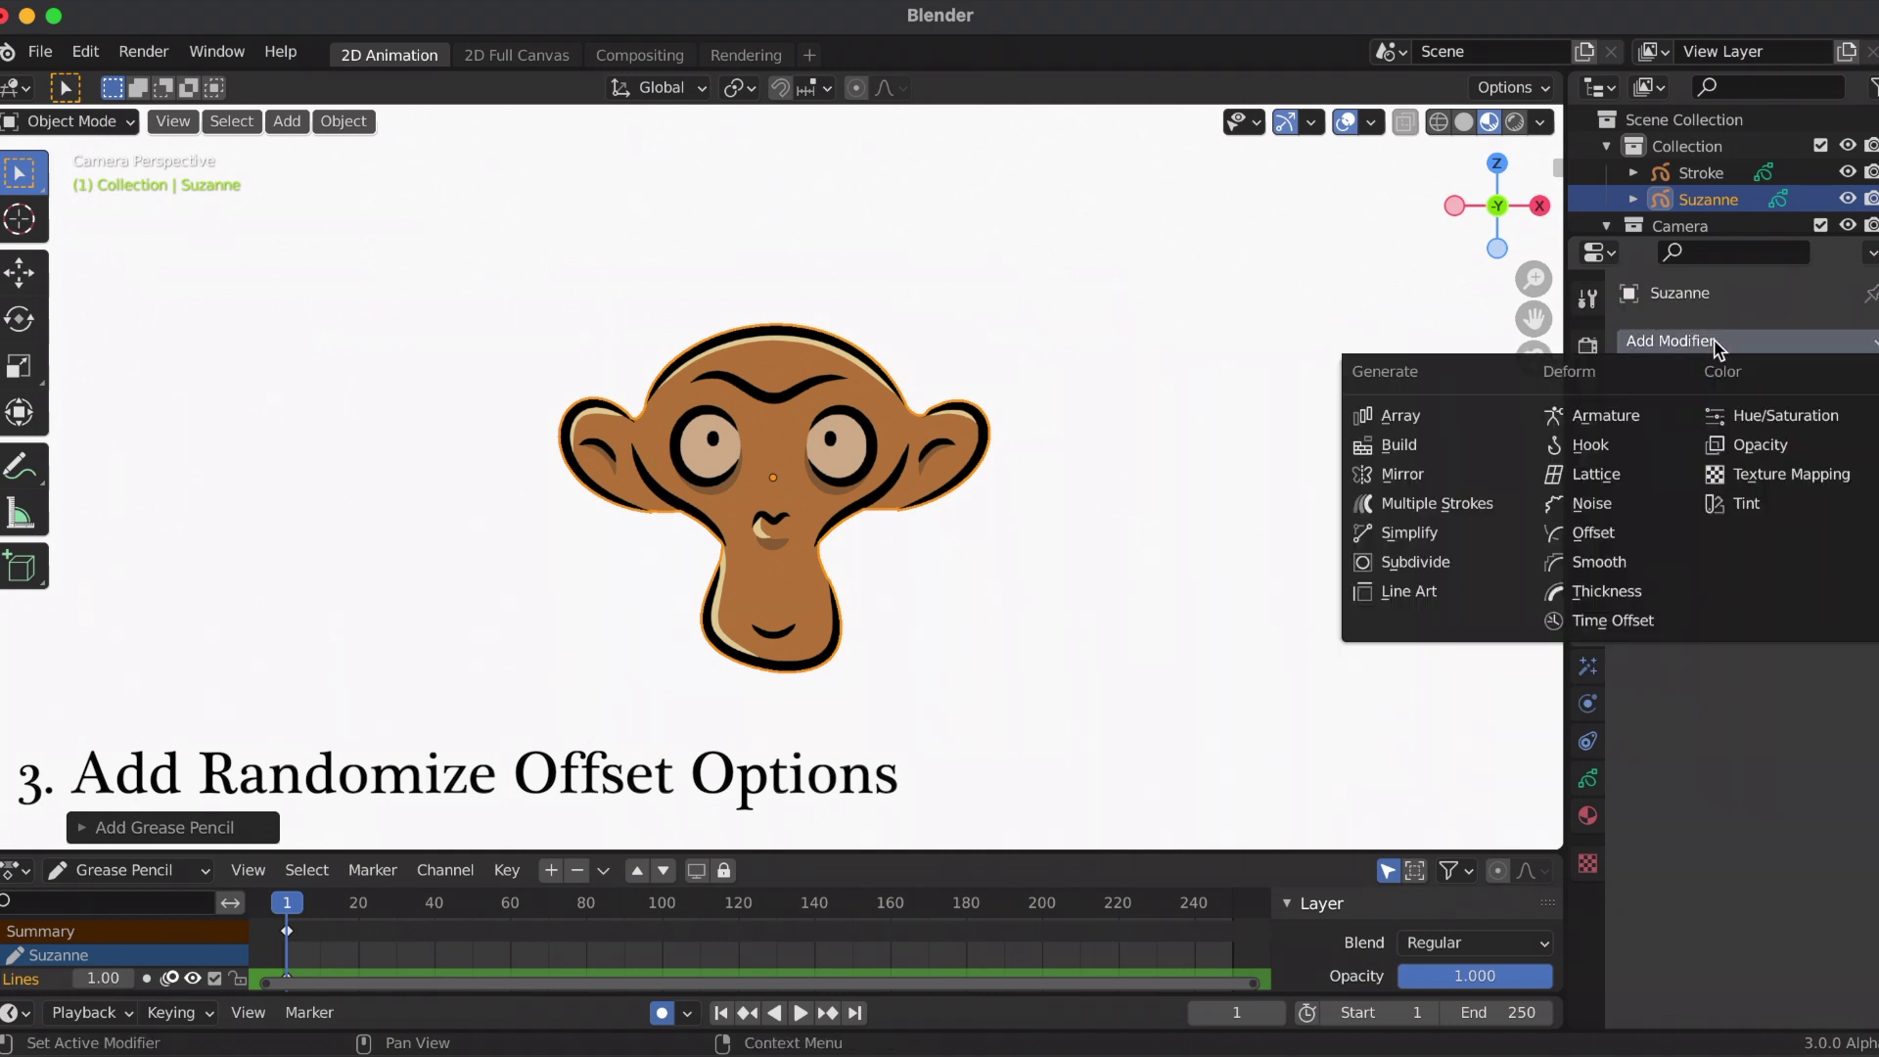
pyautogui.click(1640, 535)
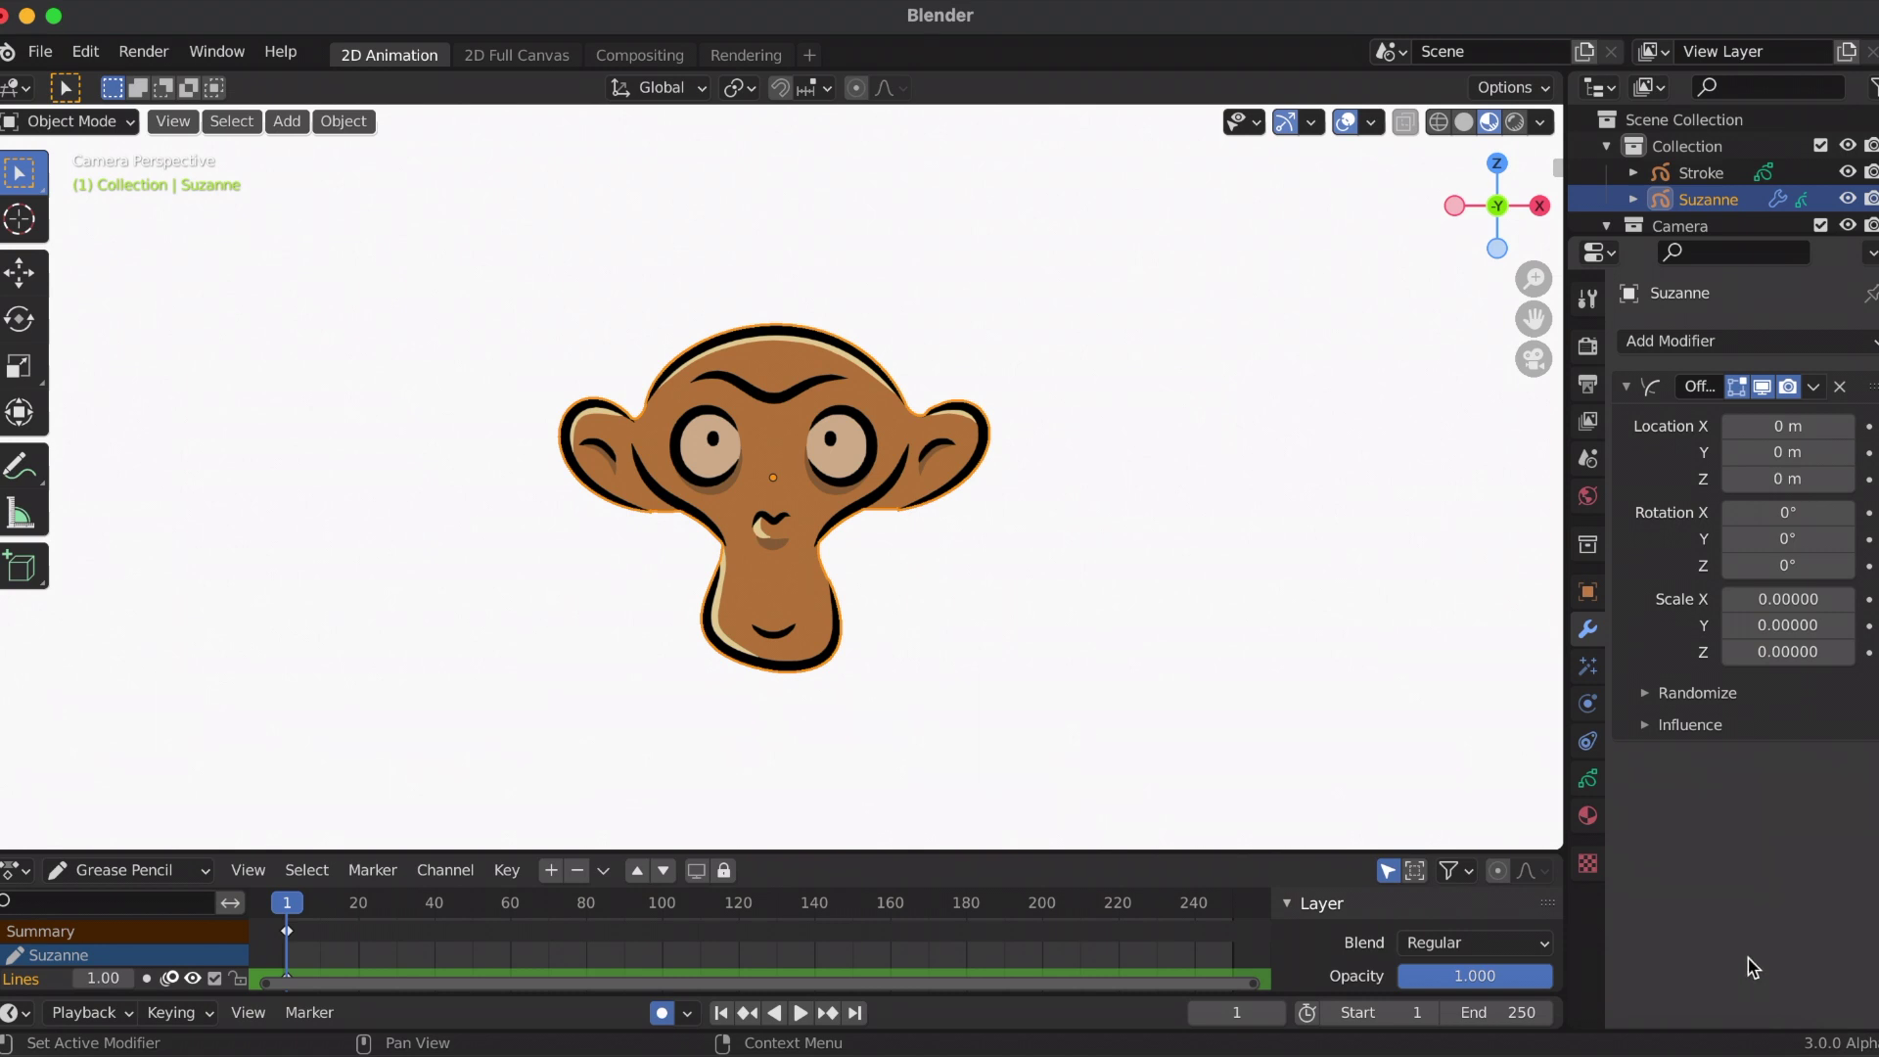
# Expand the Offset modifier's Randomize settings, try strong random Y offsets, and set the random Y offset to 0.28.
pyautogui.click(1645, 693)
pyautogui.scroll(-2, 1723, 685)
pyautogui.moveTo(1759, 680)
pyautogui.mouseDown()
pyautogui.moveTo(1850, 681)
pyautogui.moveTo(1781, 705)
pyautogui.moveTo(1877, 705)
pyautogui.mouseUp()
pyautogui.hotkey('ctrl', 'z')
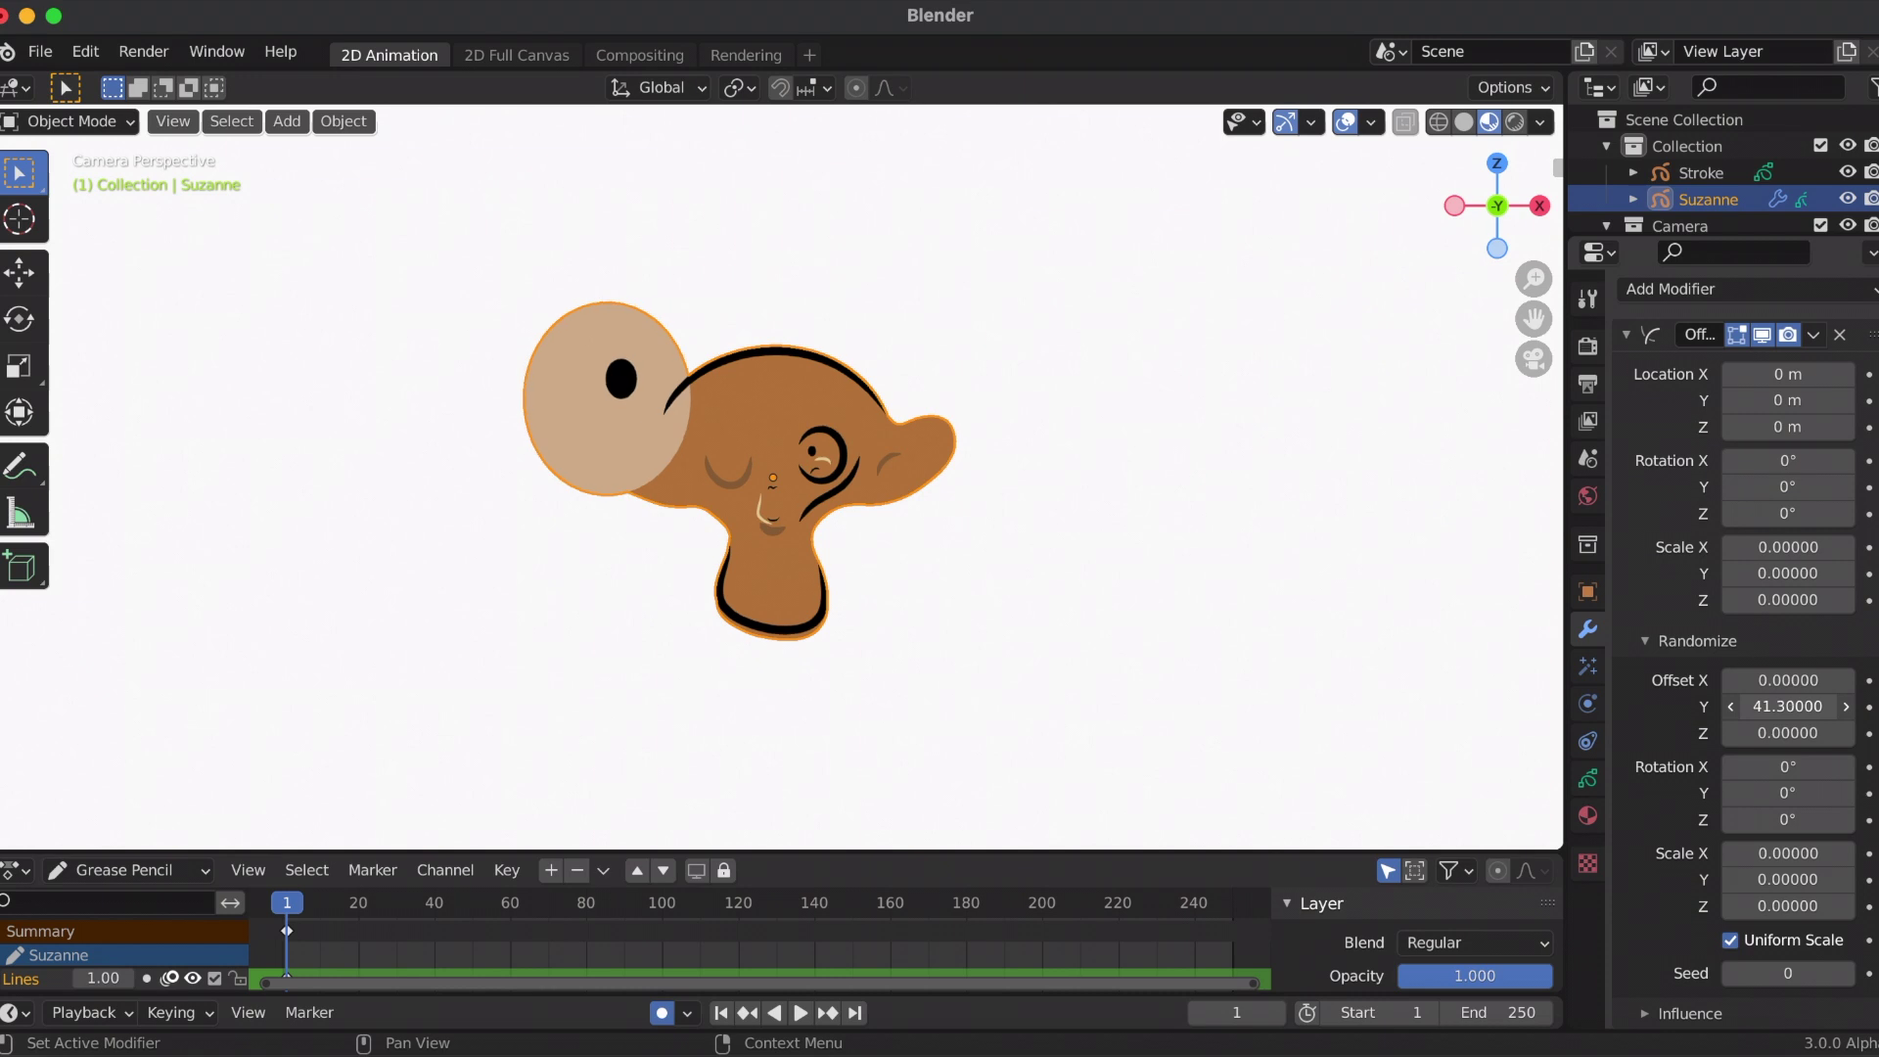
pyautogui.moveTo(1876, 706); pyautogui.dragTo(1835, 706)
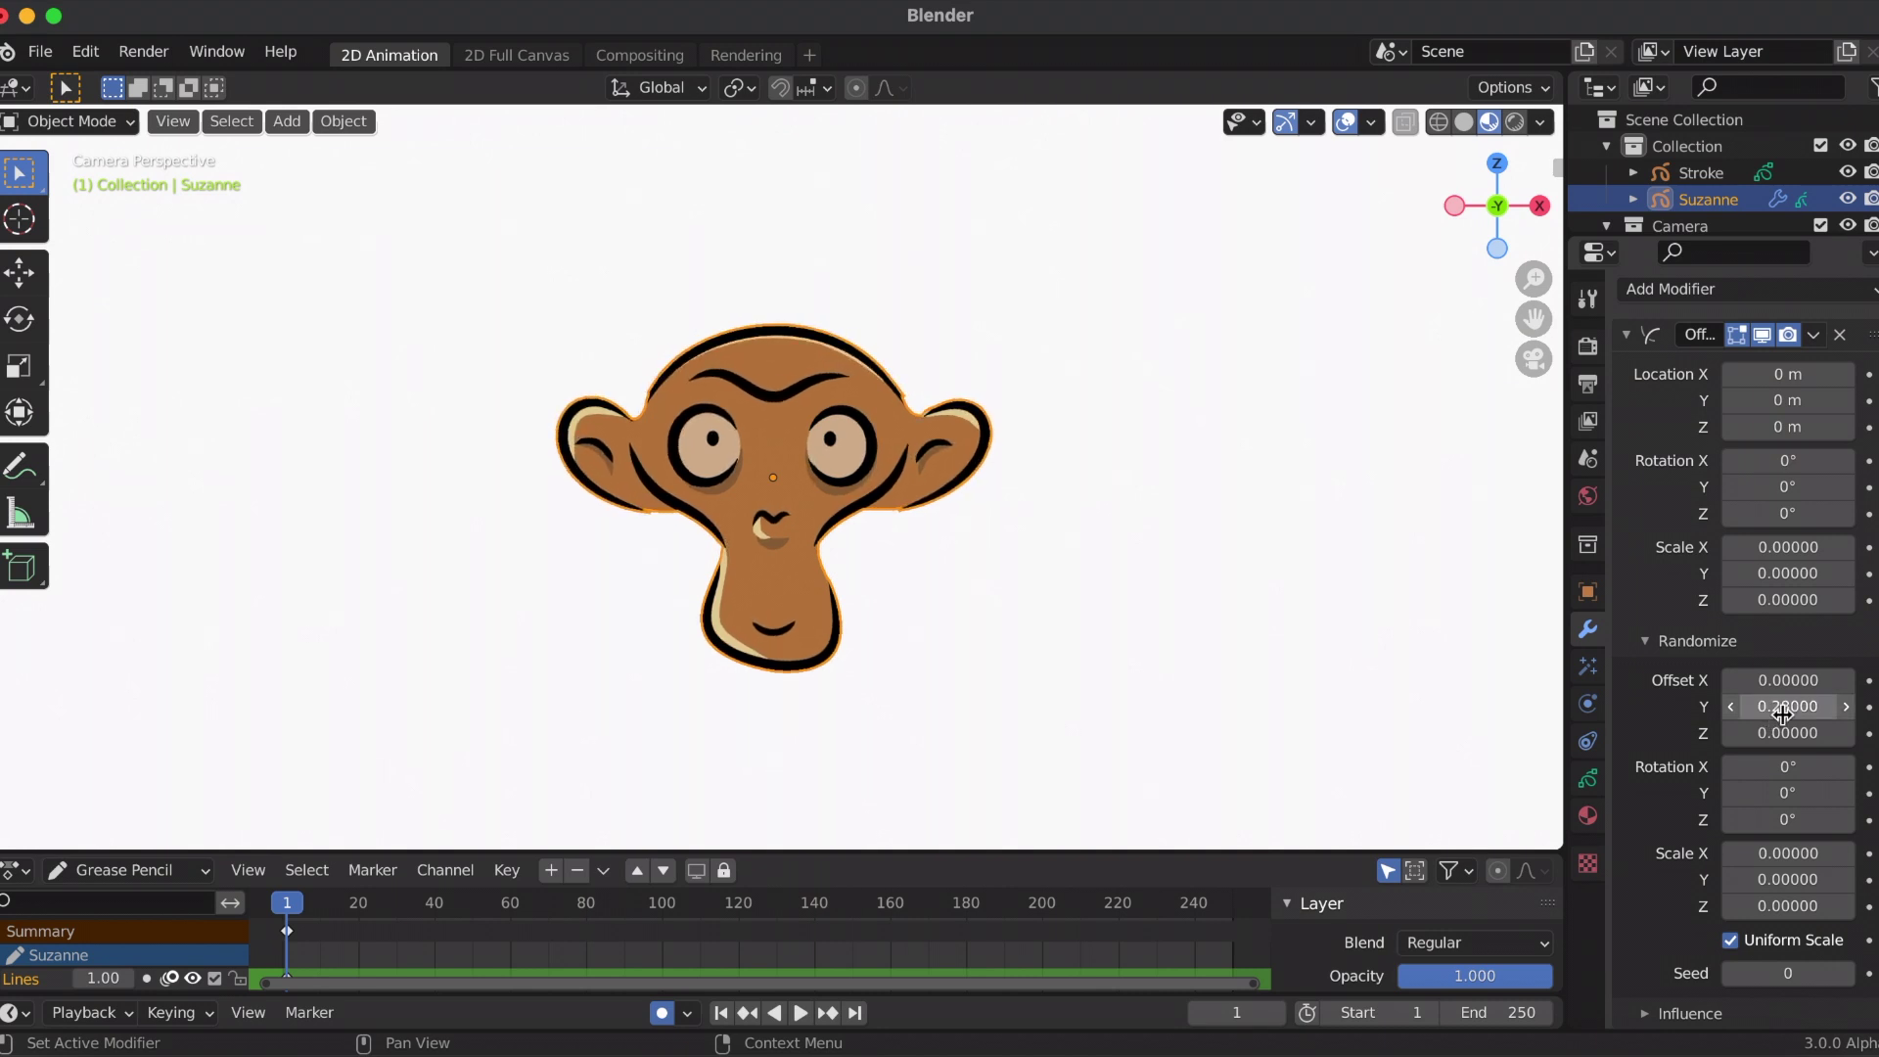
# Try a random Z offset on Suzanne, reset it, and return the random Y offset to 0.
pyautogui.moveTo(1774, 732); pyautogui.dragTo(1810, 724)
pyautogui.press('BackSpace')
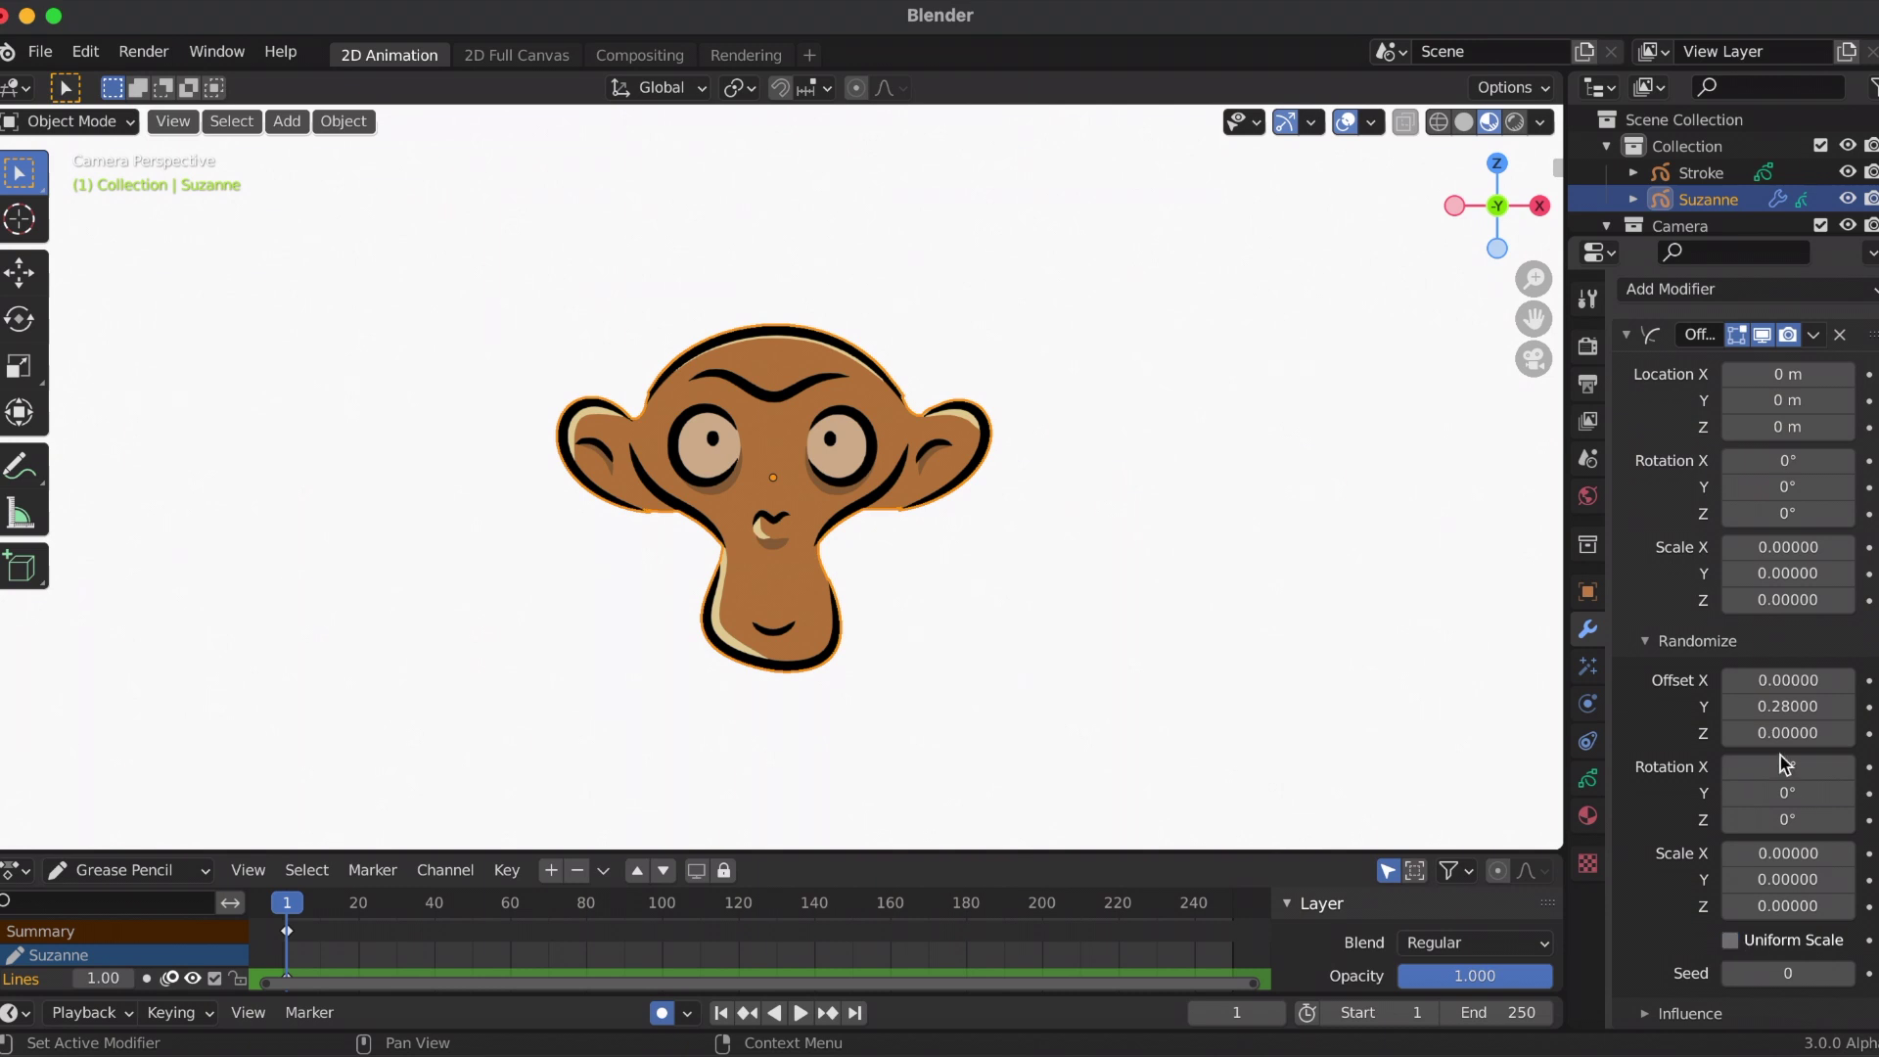
pyautogui.click(1779, 707)
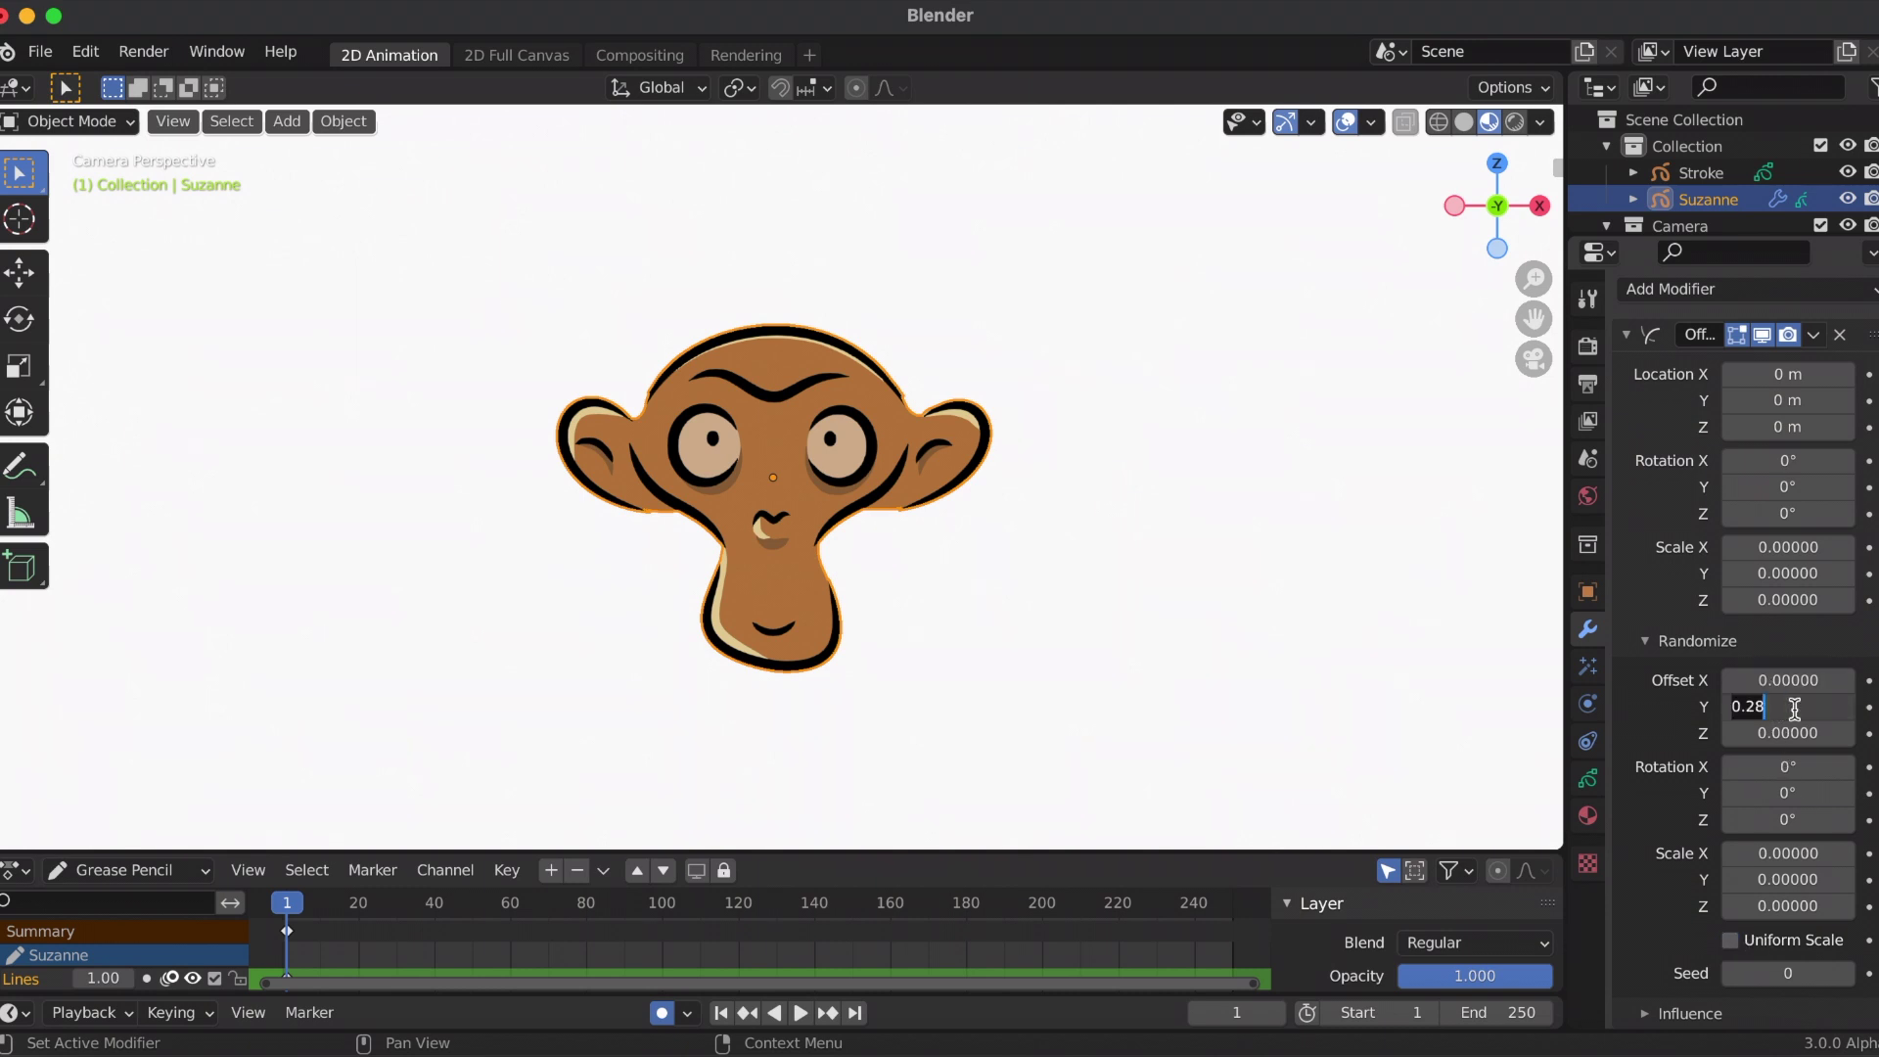
pyautogui.press('Return')
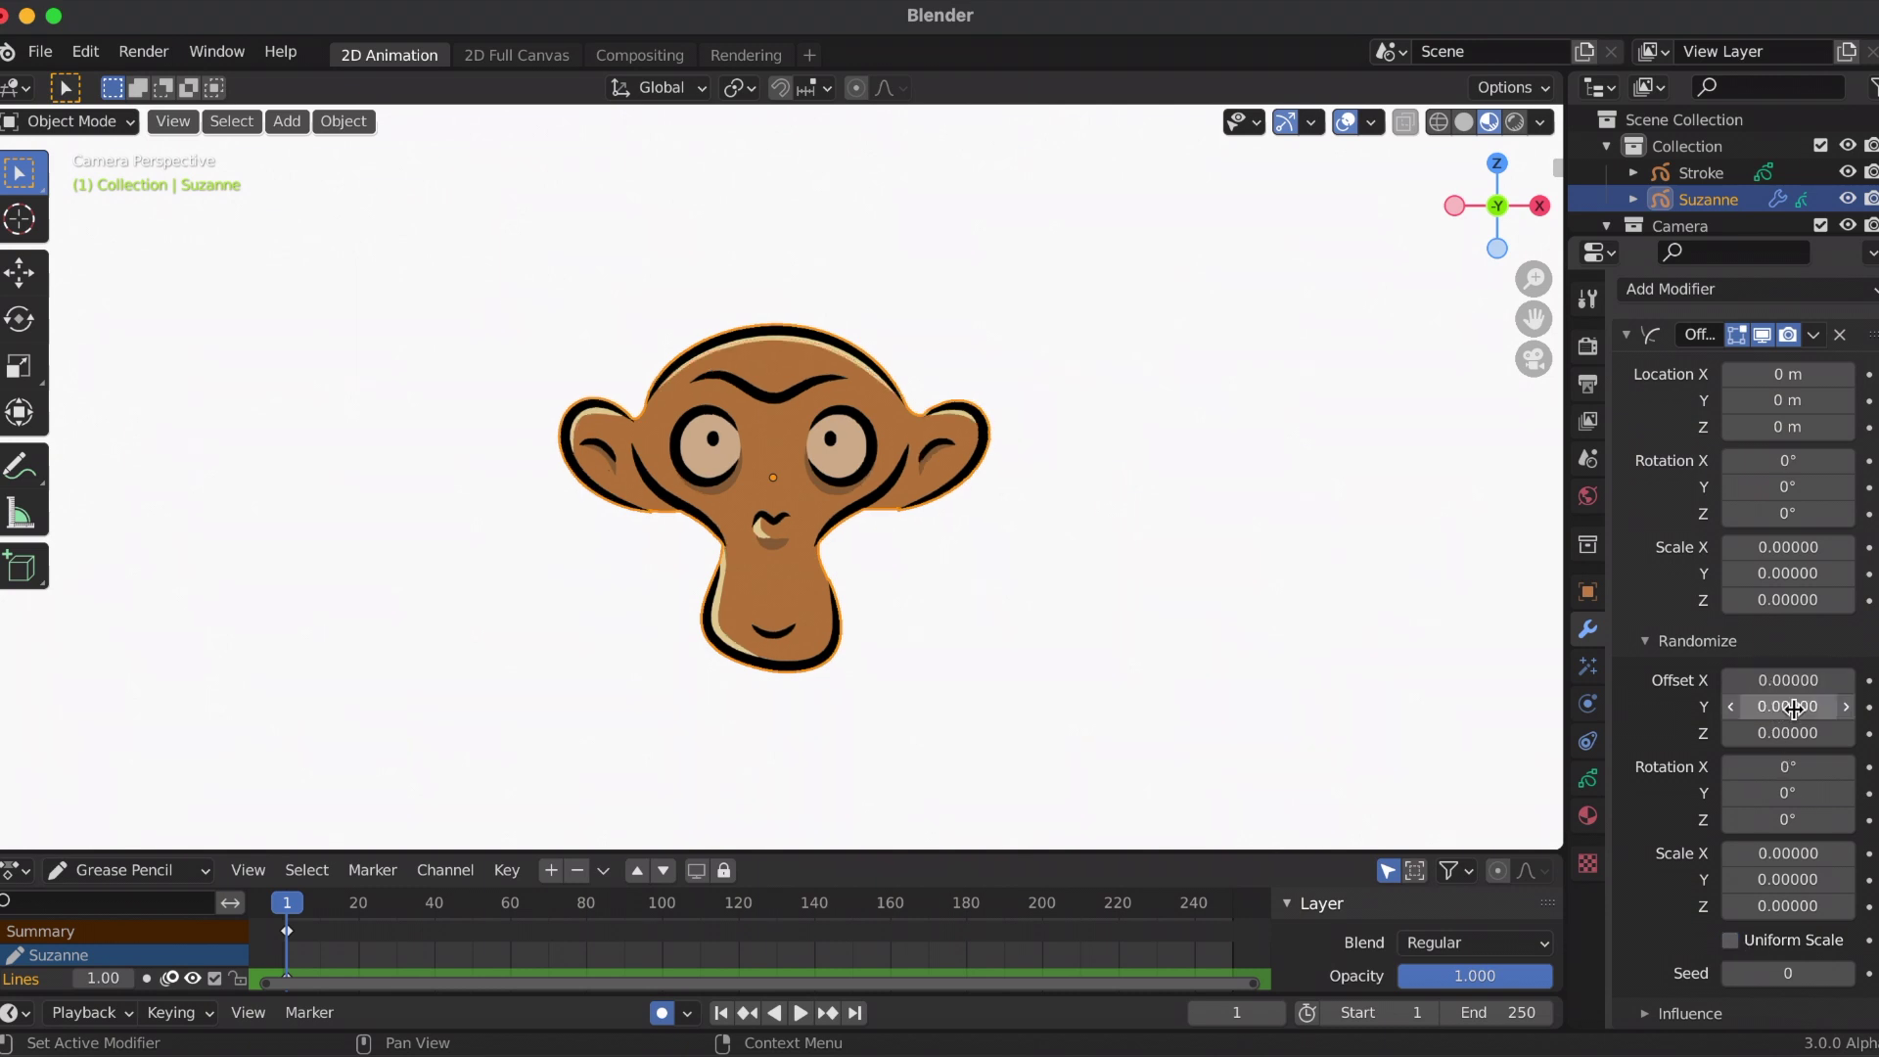
# Try changing the three random offset values together, cancel that, and increase the random Y offset to scatter Suzanne's strokes.
pyautogui.moveTo(1748, 687)
pyautogui.mouseDown()
pyautogui.moveTo(1752, 741)
pyautogui.moveTo(1771, 741)
pyautogui.moveTo(1727, 747)
pyautogui.mouseUp()
pyautogui.press('Escape')
pyautogui.press('Escape')
pyautogui.moveTo(1788, 705); pyautogui.dragTo(1855, 706)
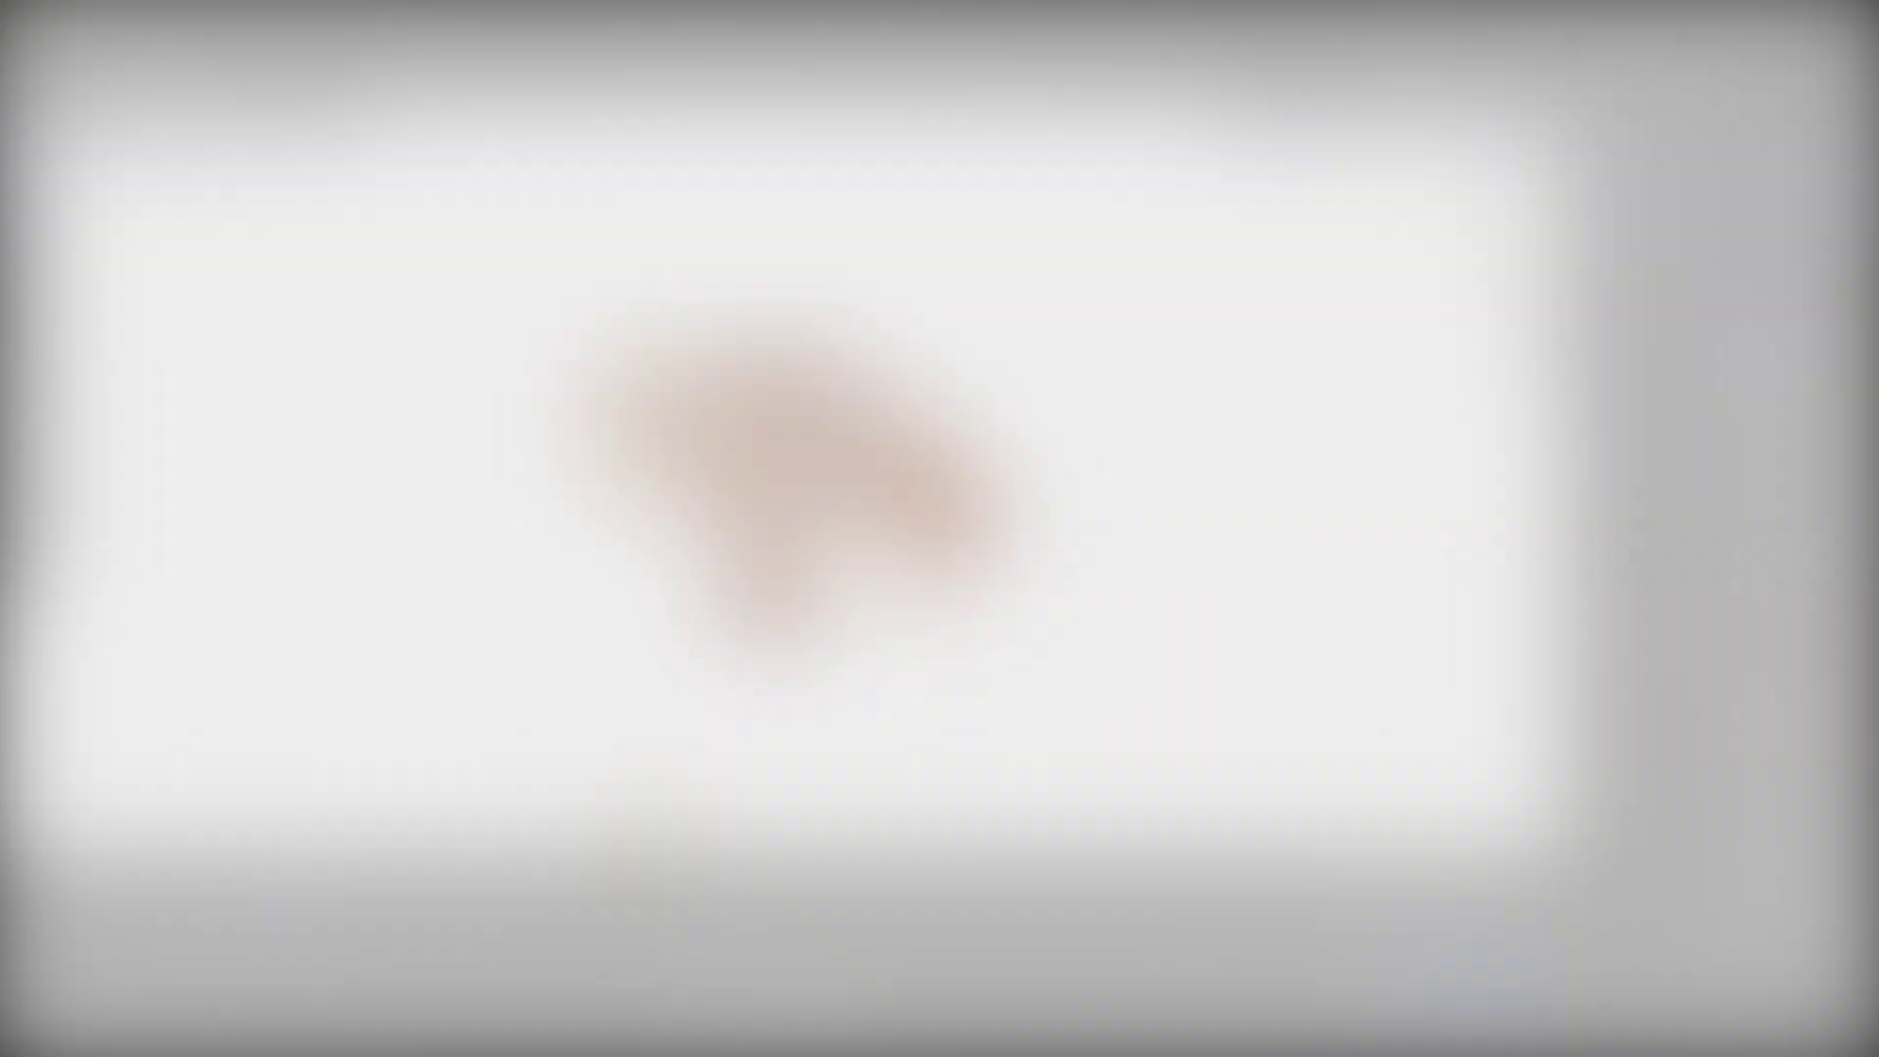